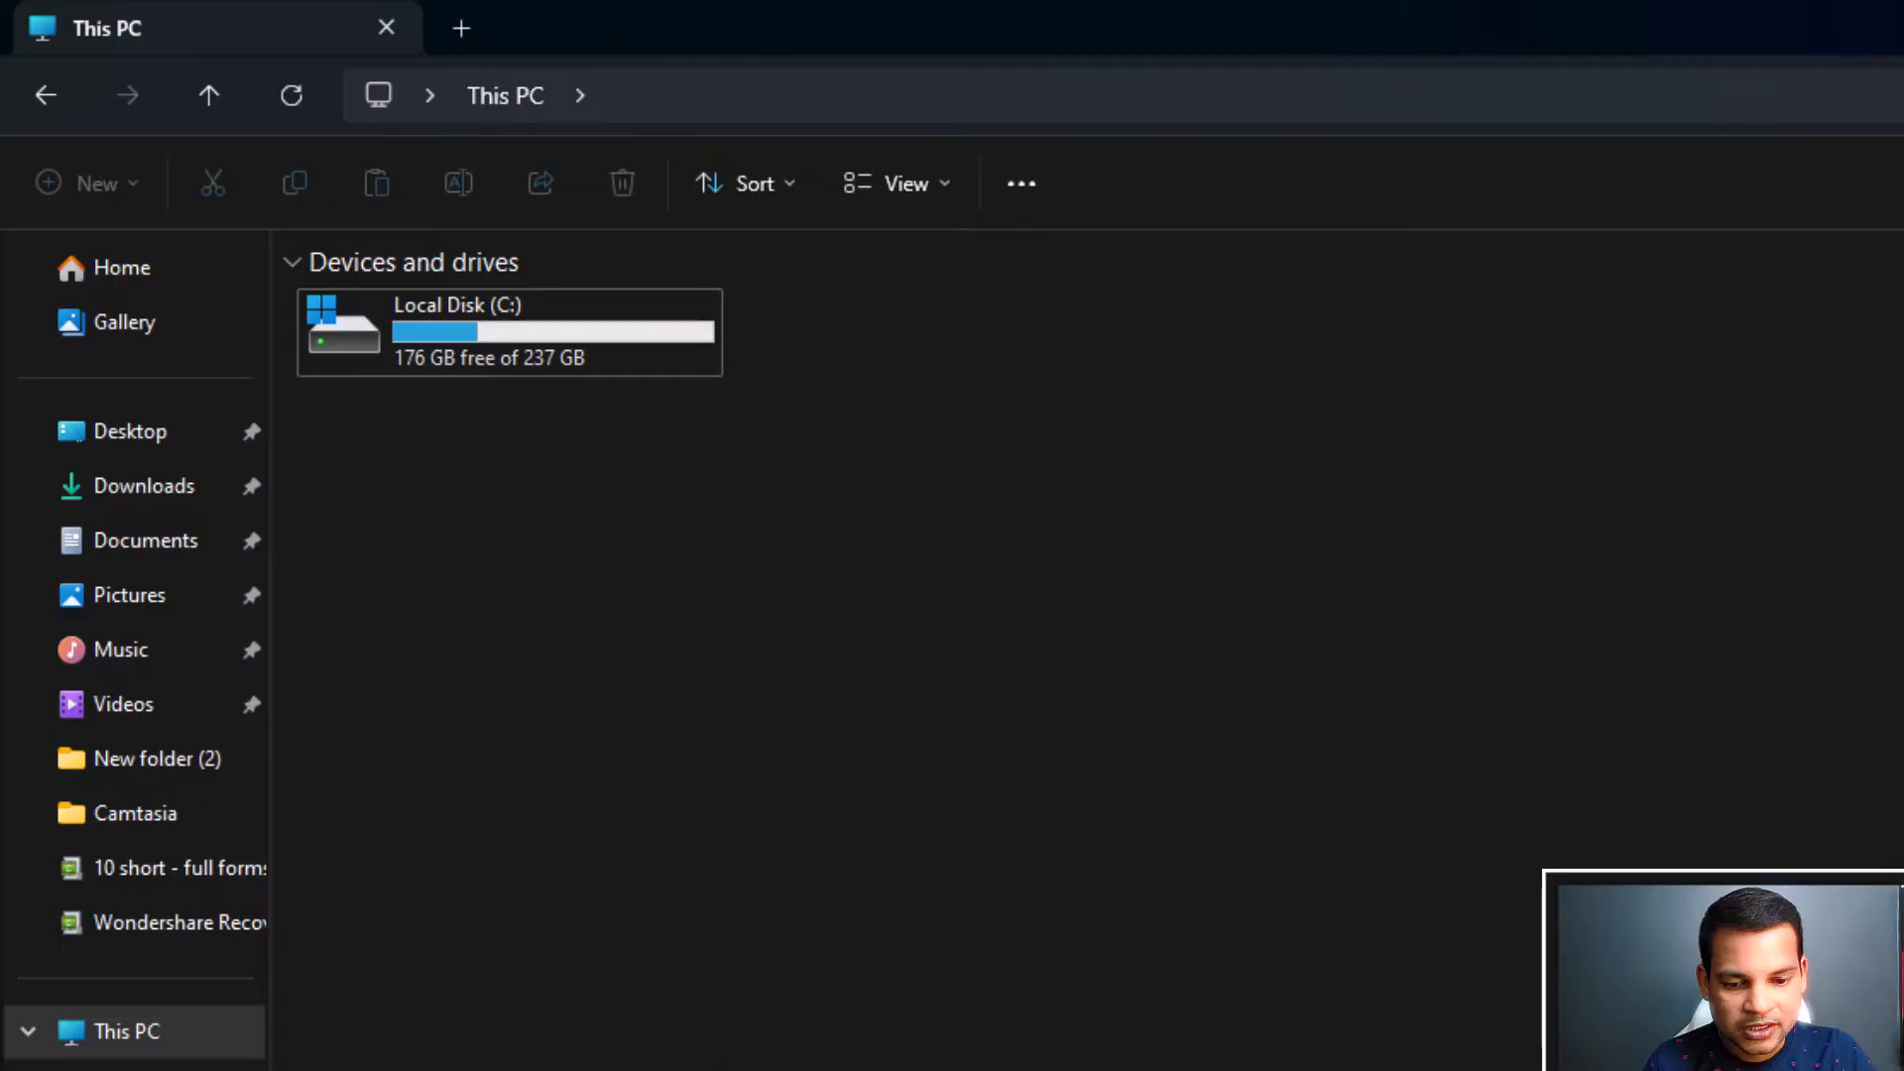
- Open the tool for creating and formatting hard disk partitions from a system search, reposition its window and close it
key("super")
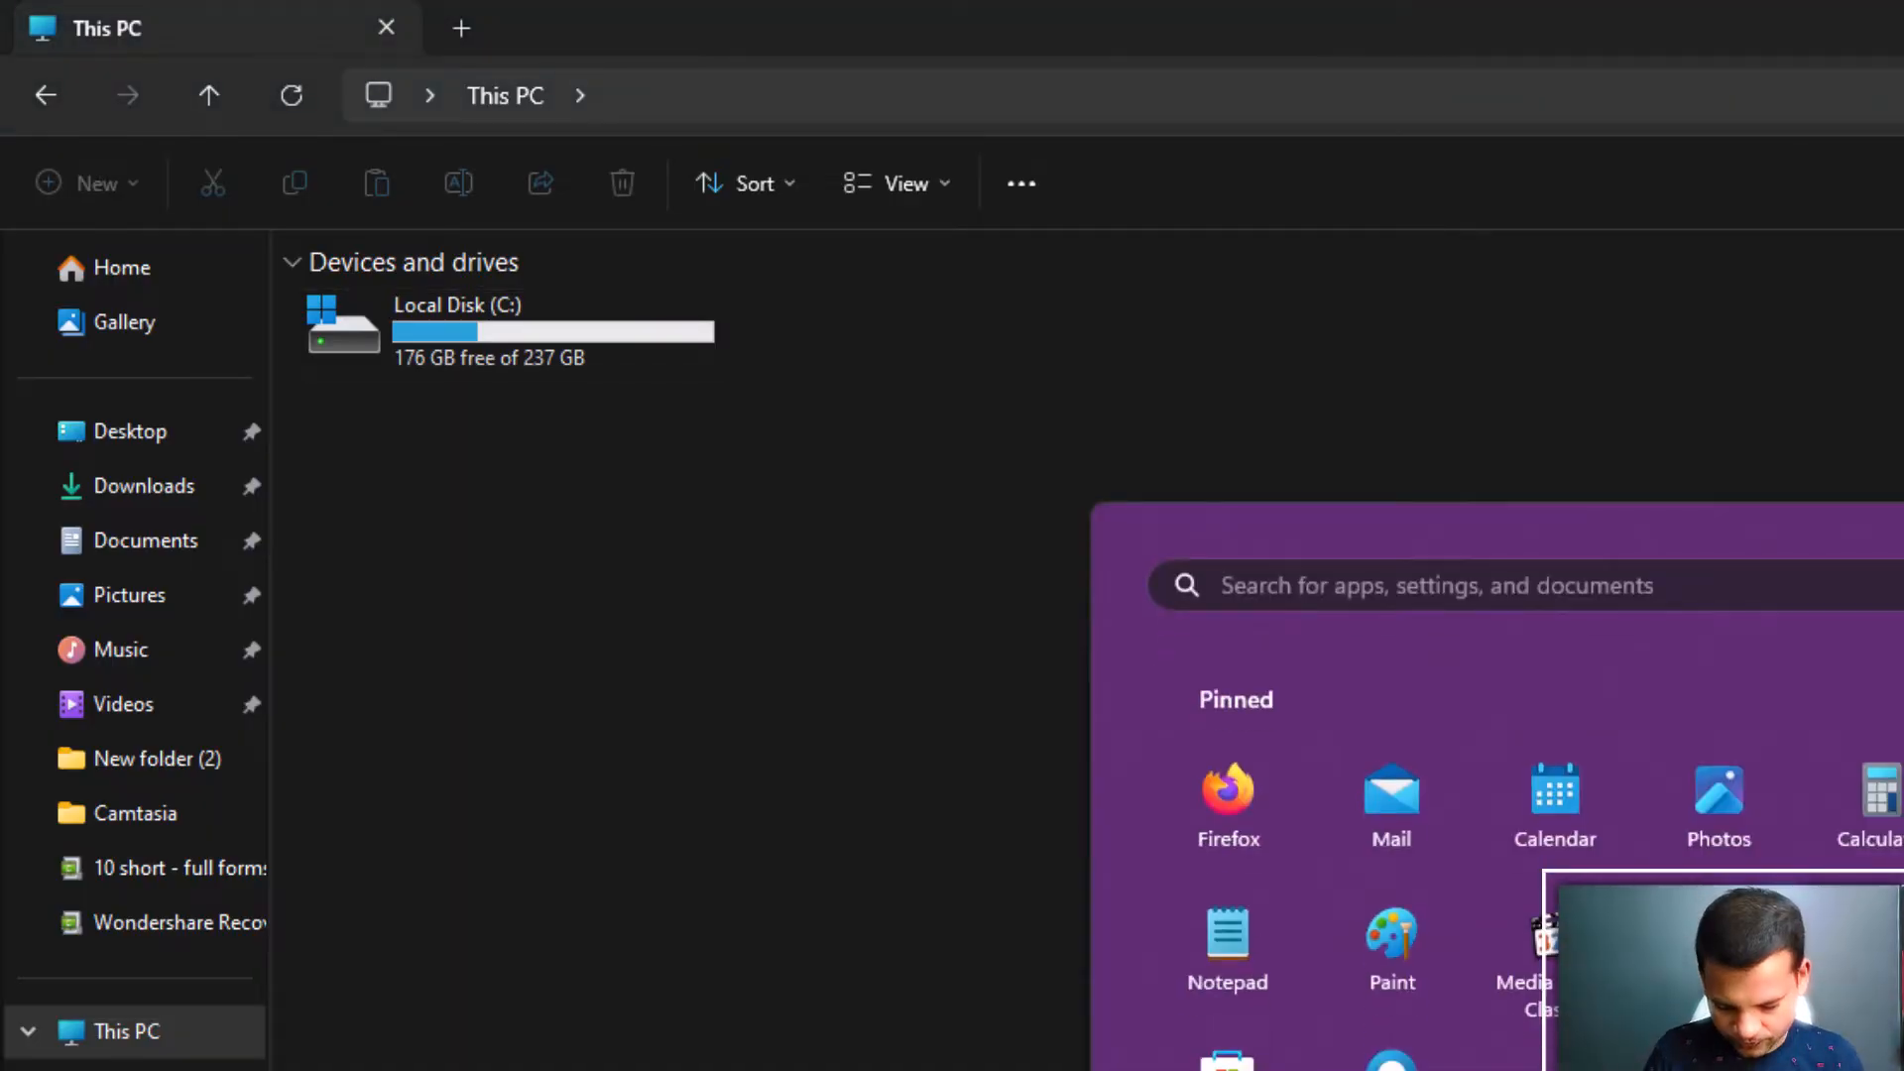
type("cre")
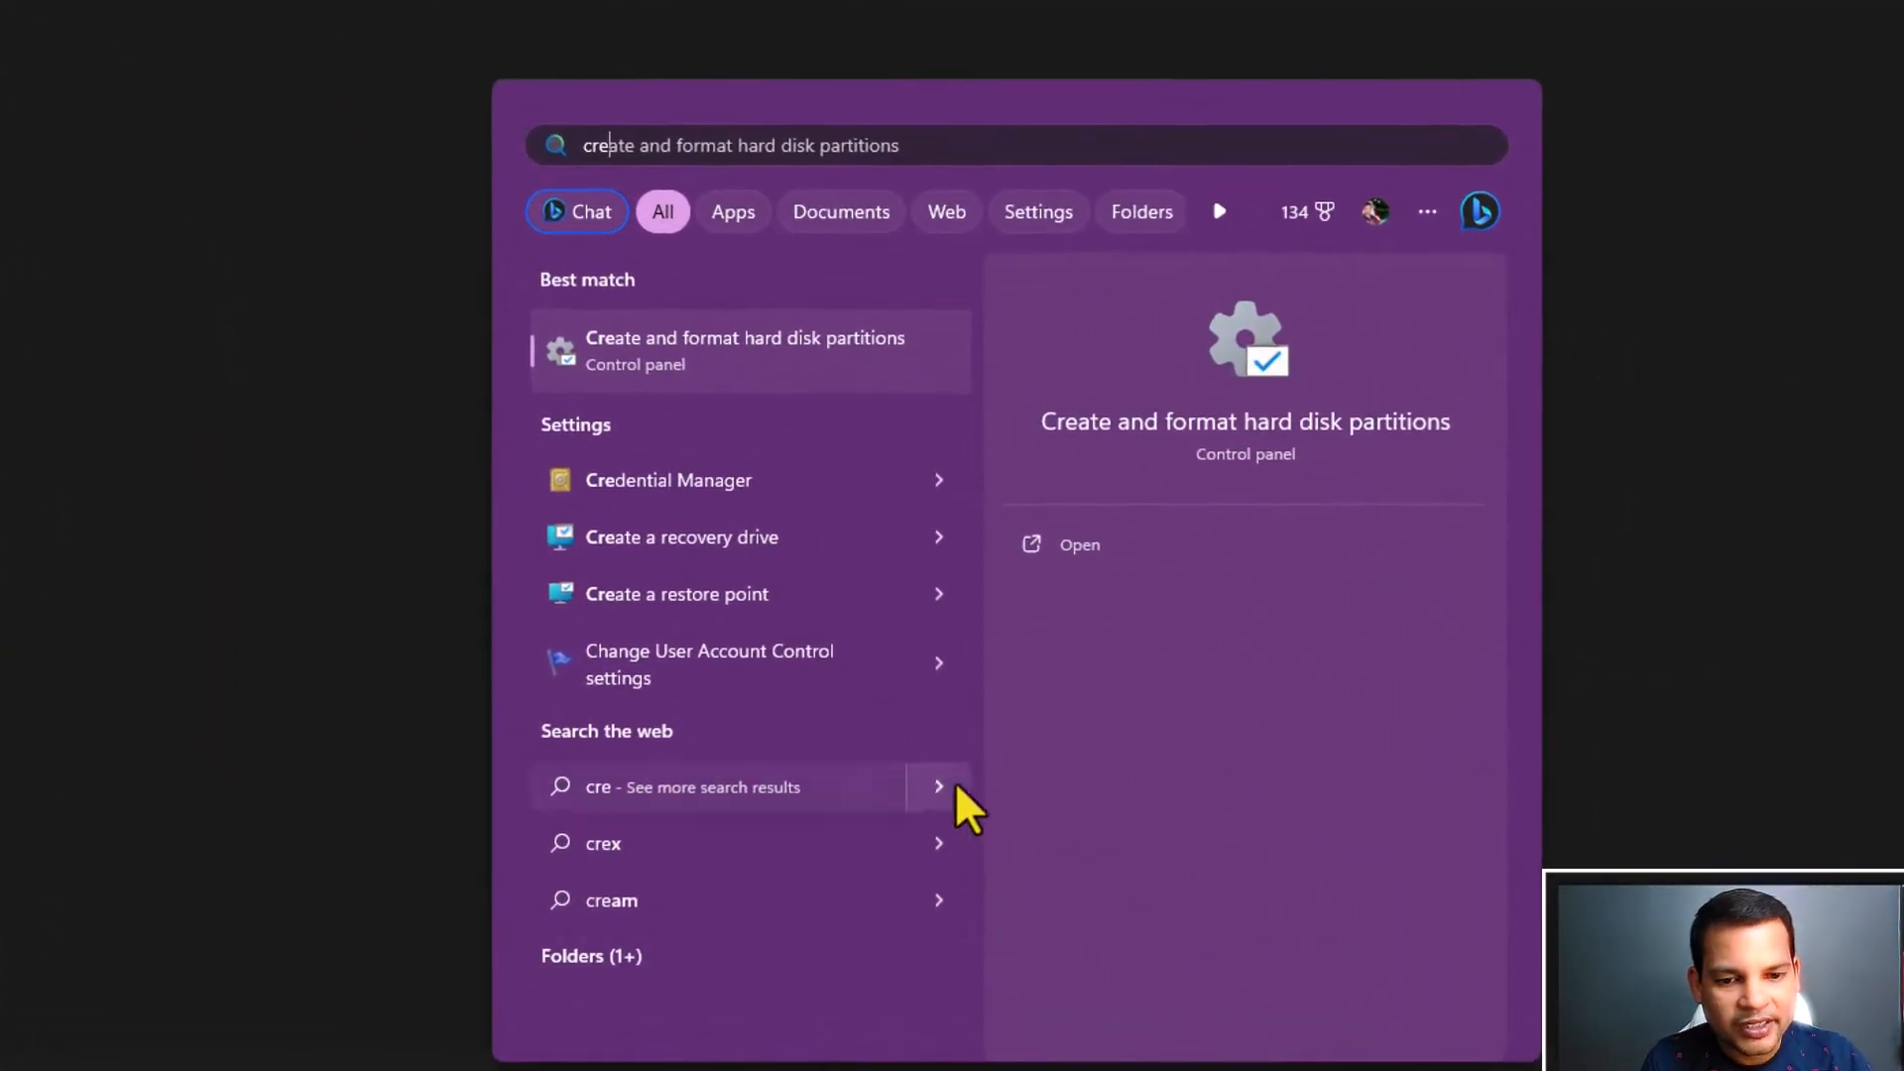
left_click(719, 357)
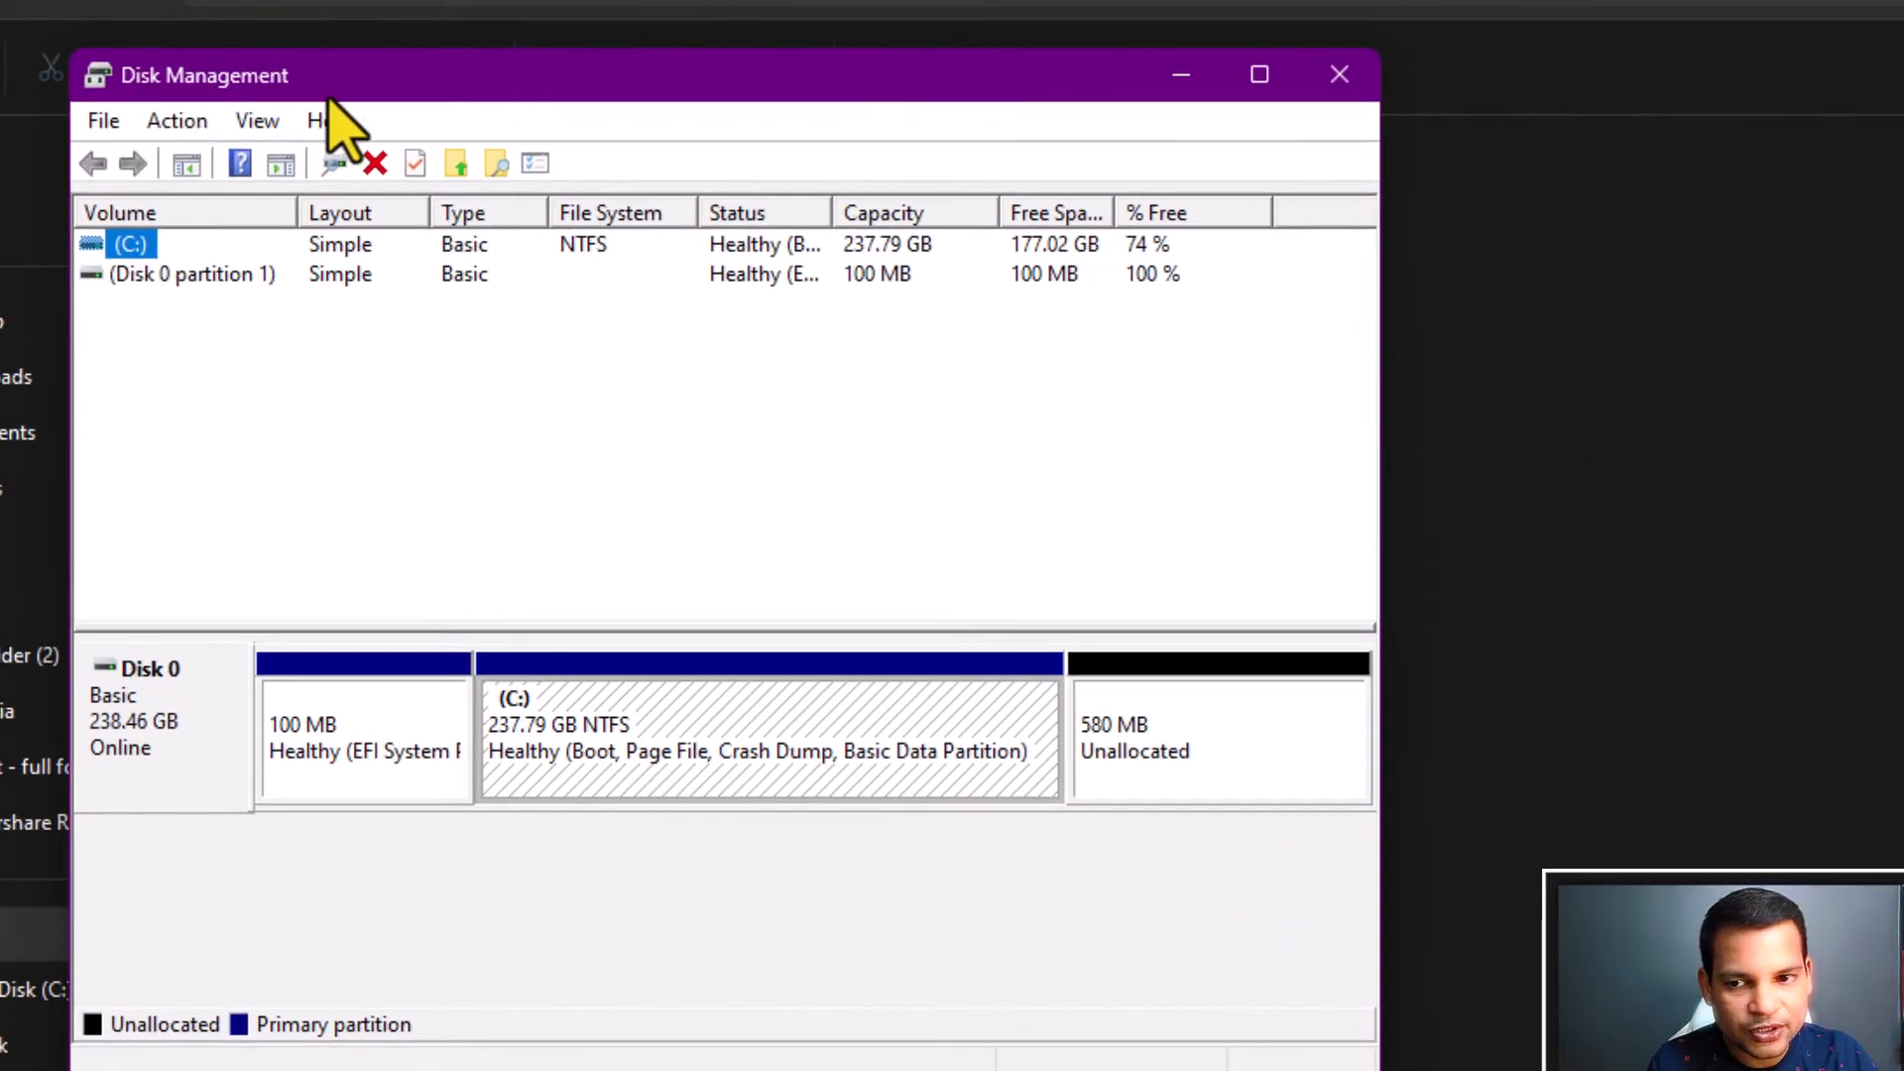
left_click_drag(318, 76, 833, 129)
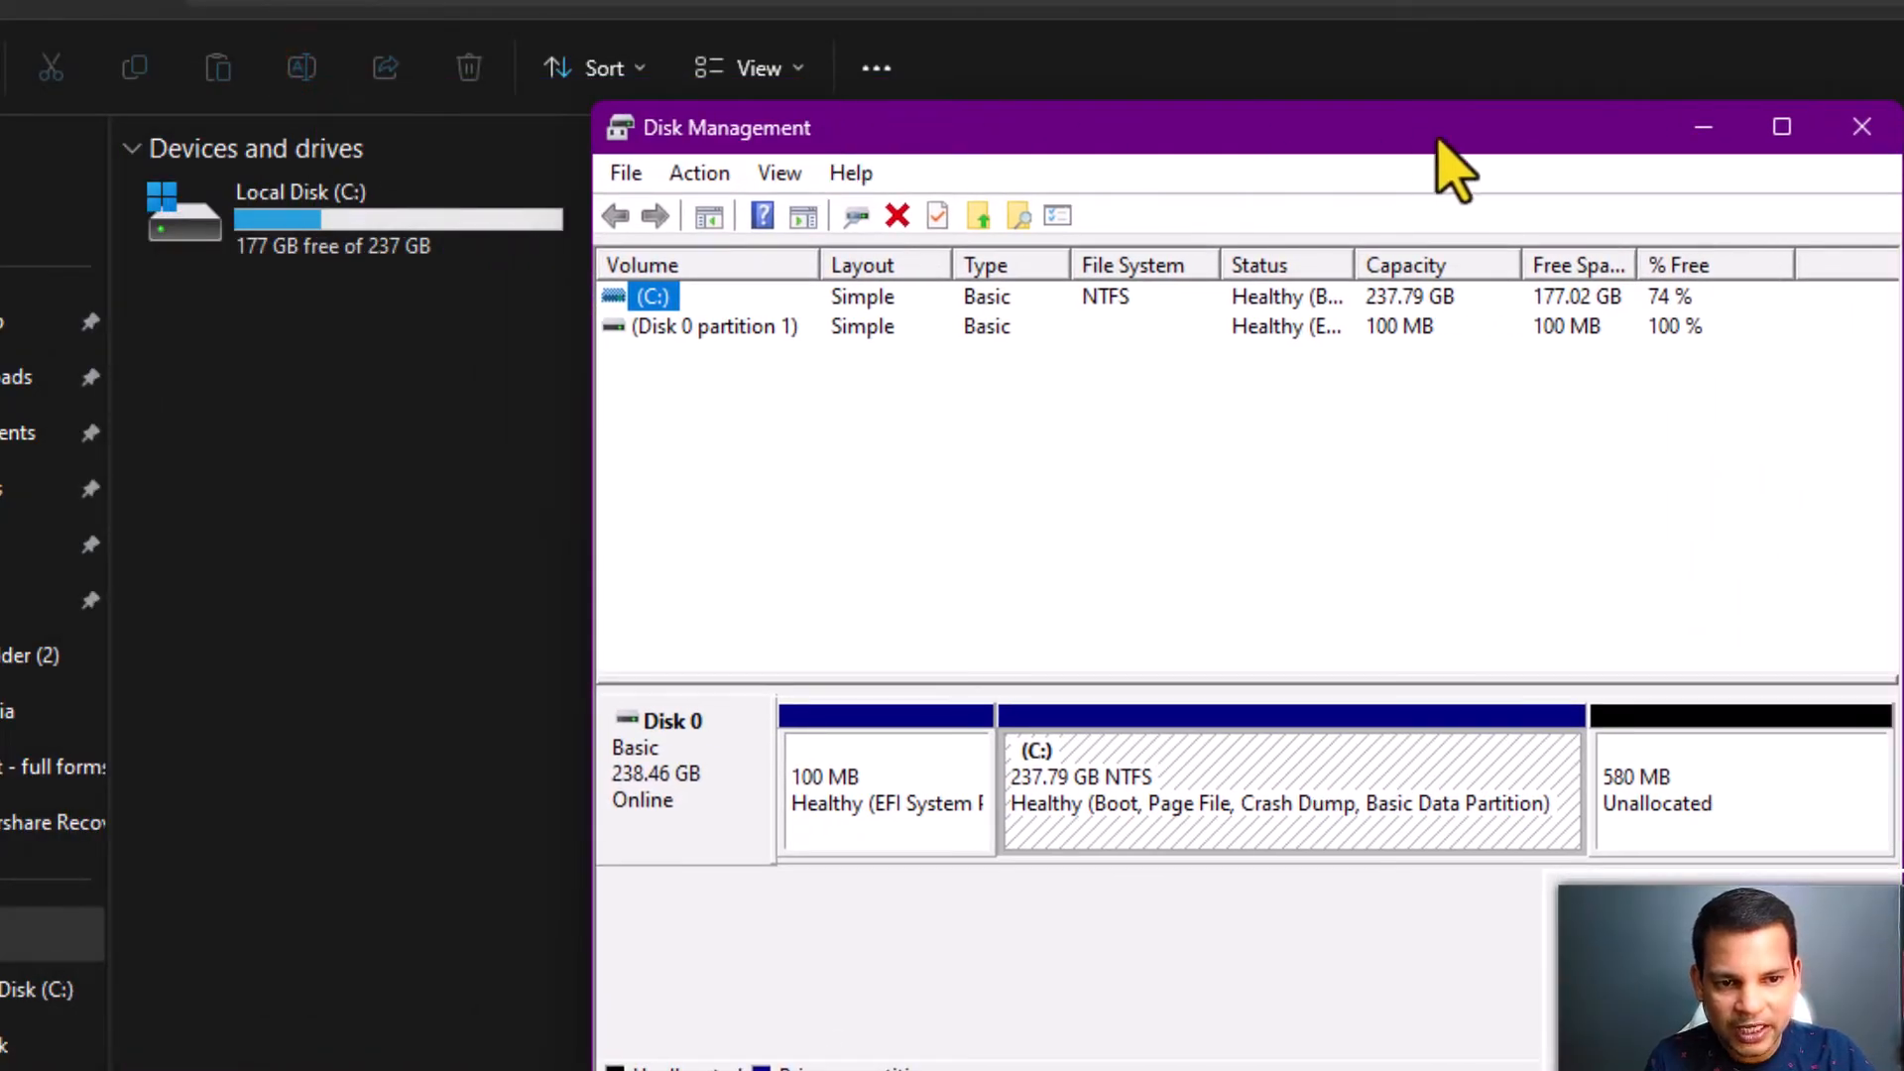
left_click(1862, 125)
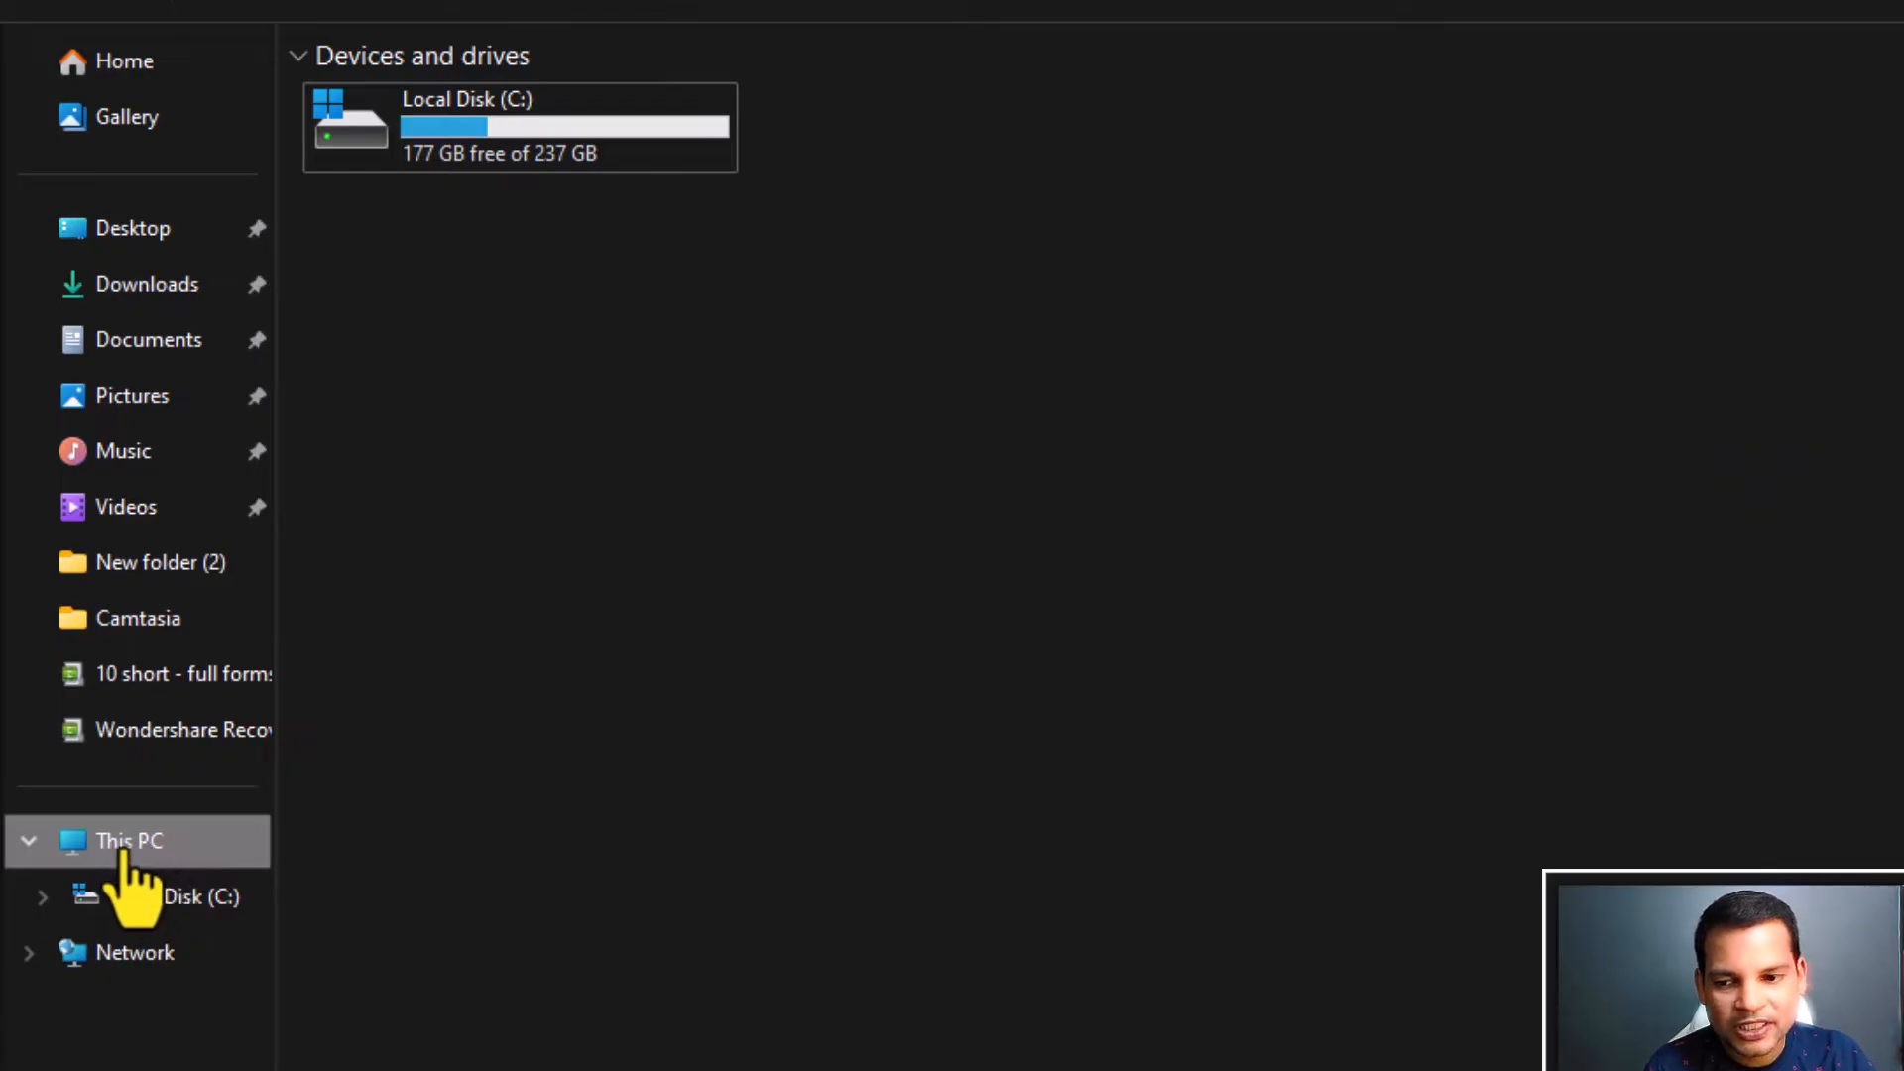
- Open Computer Management for This PC and show its Disk Management section
right_click(119, 845)
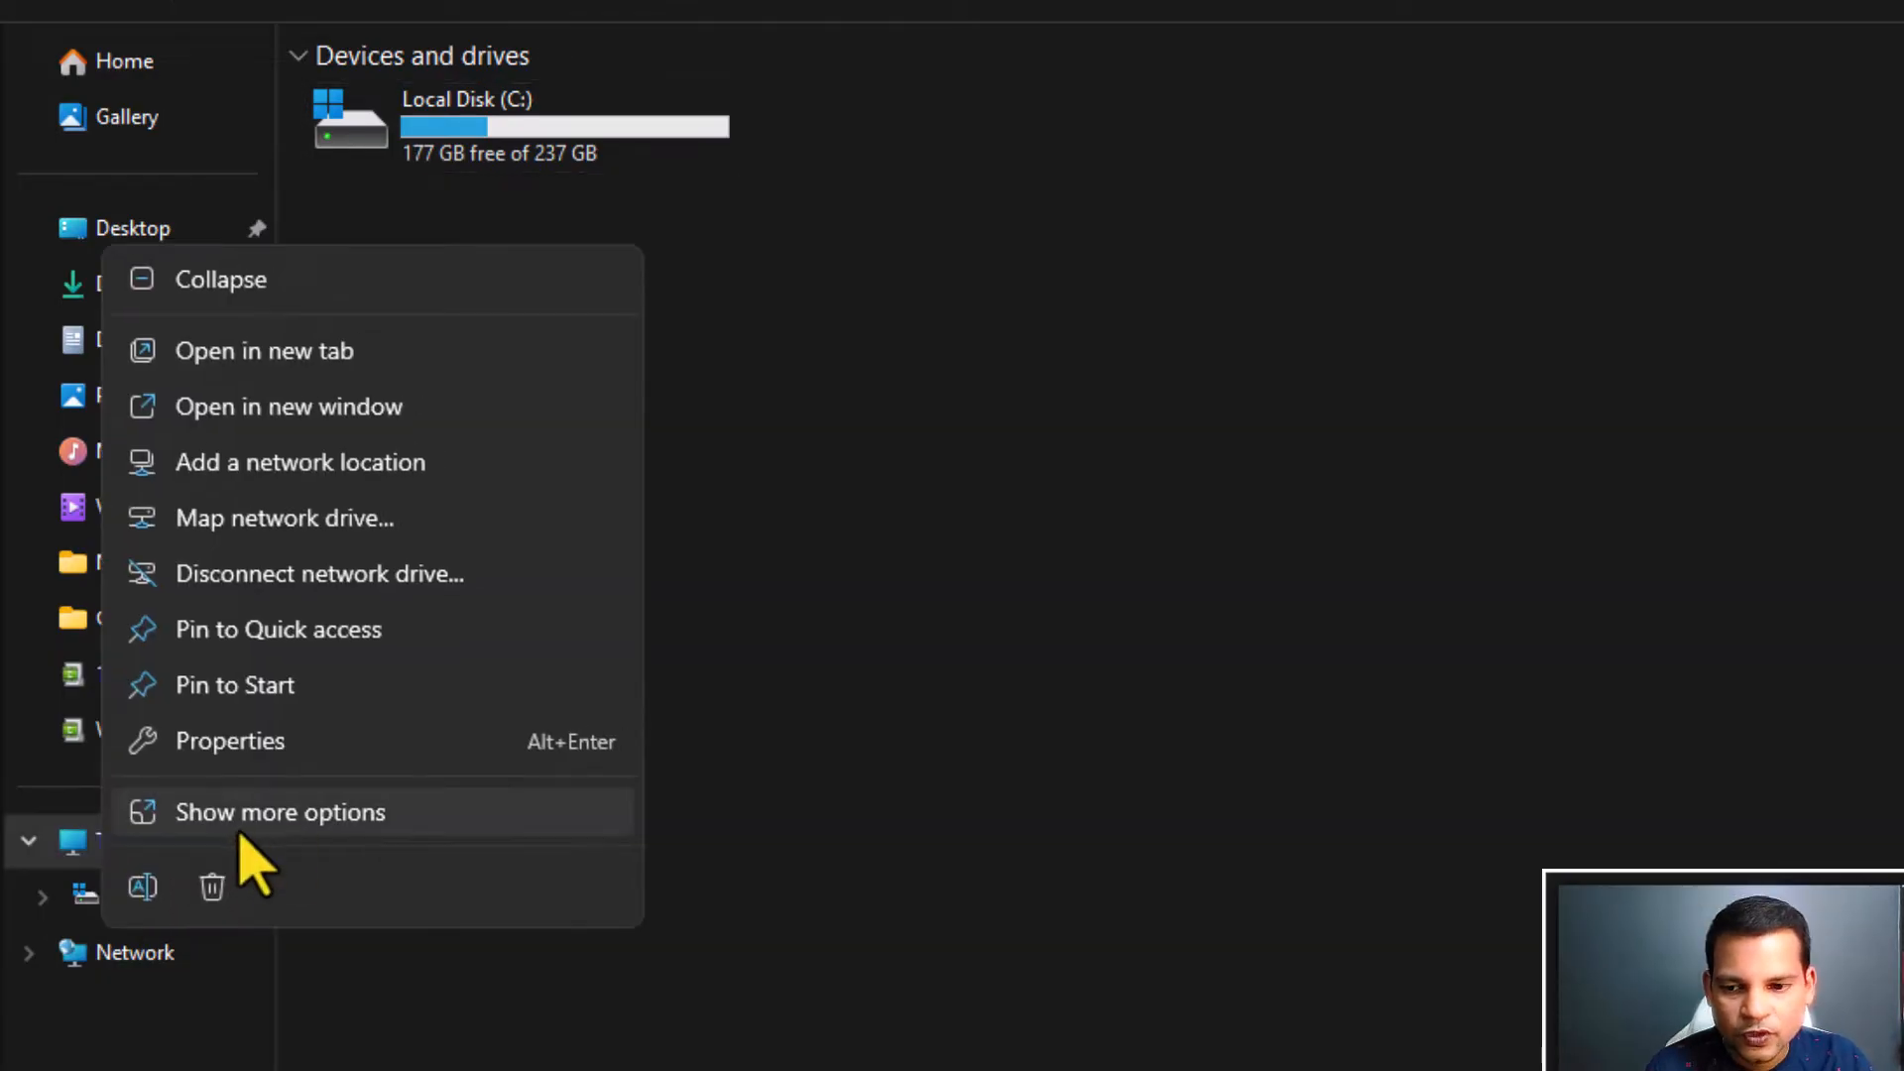
left_click(220, 811)
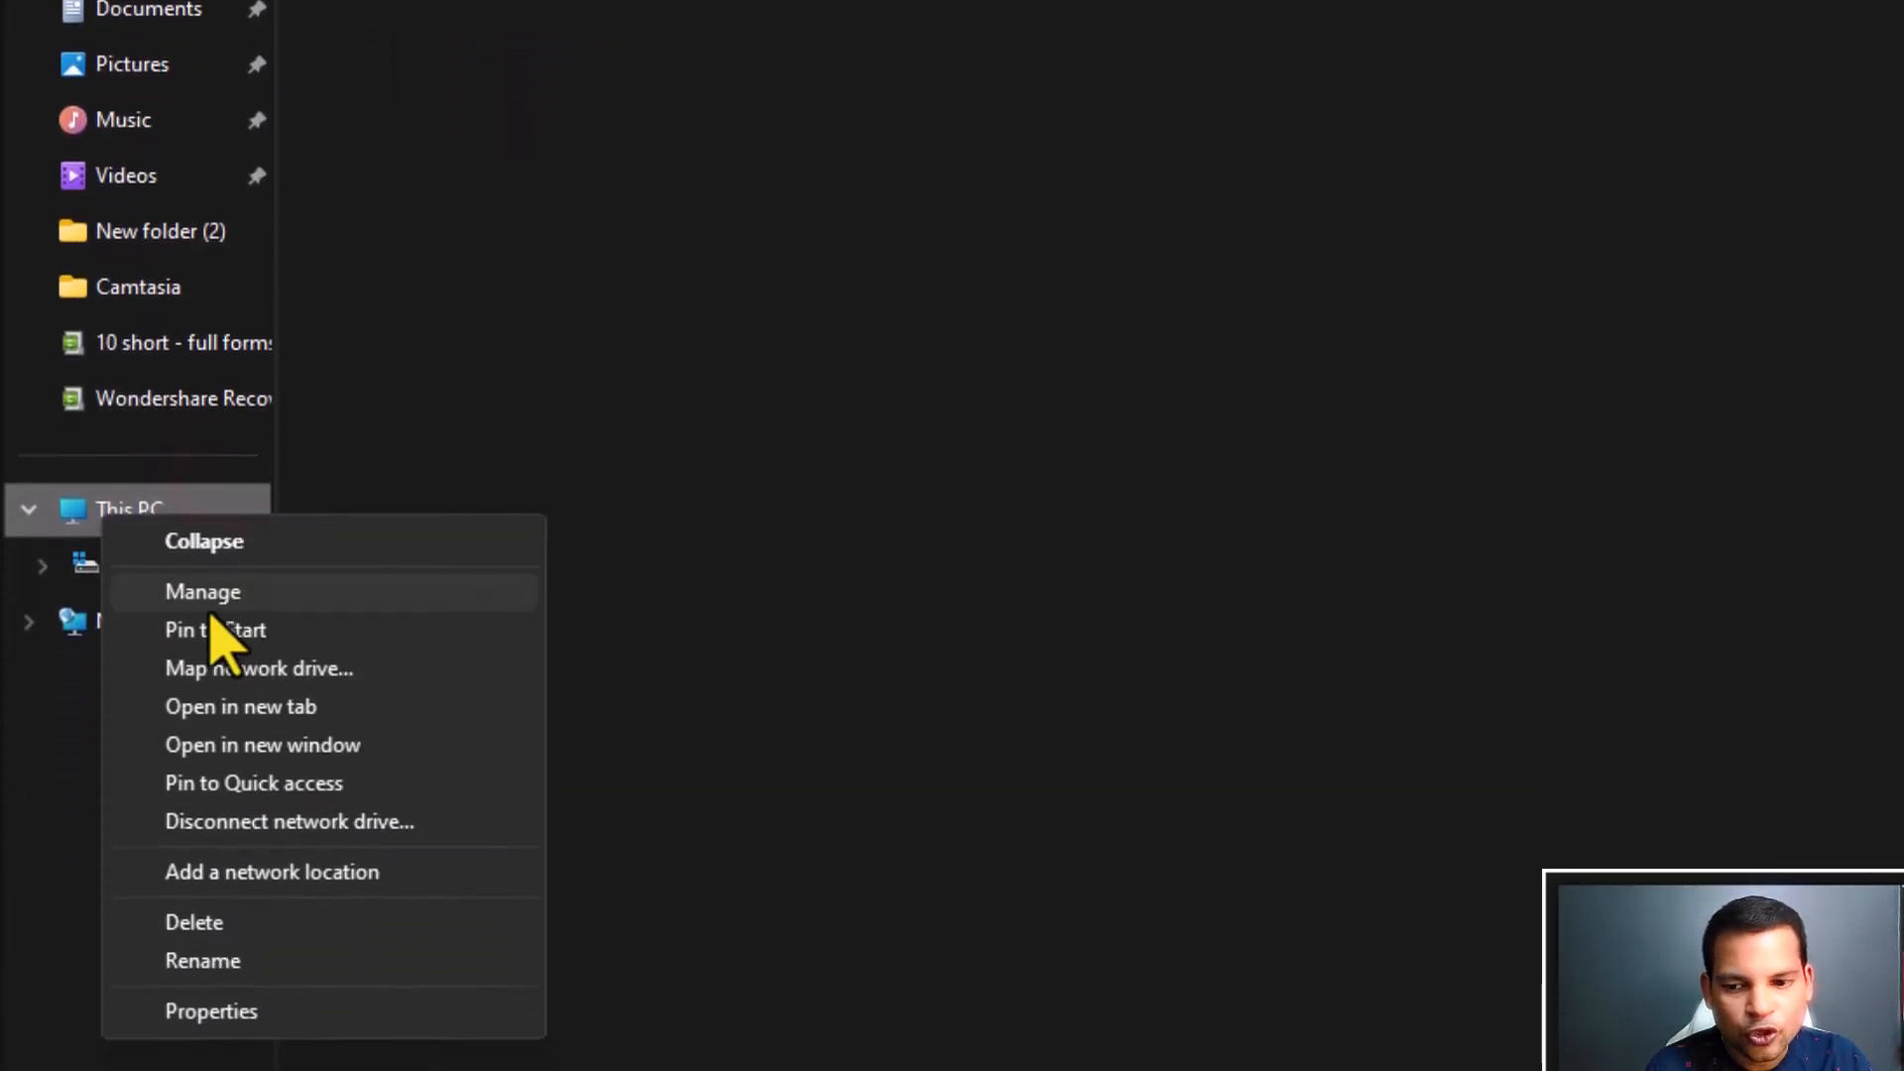
left_click(198, 632)
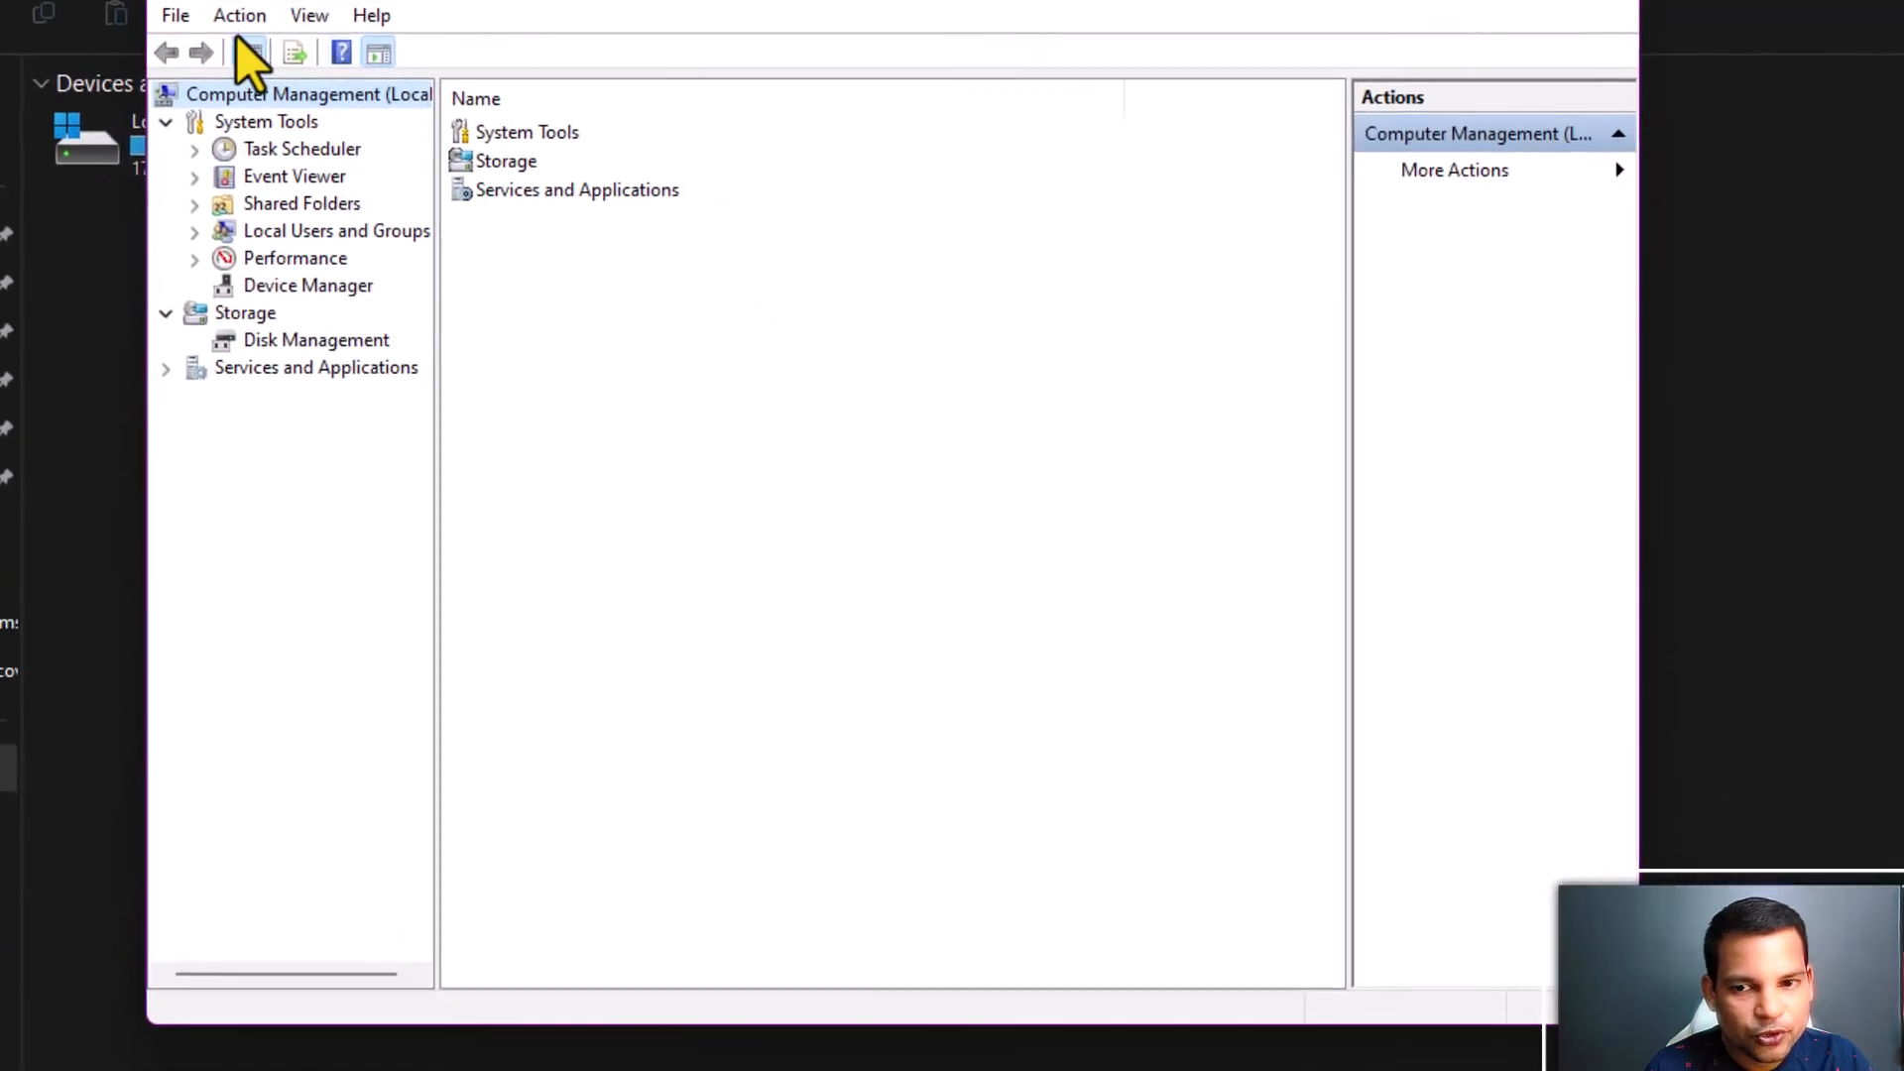
left_click(294, 340)
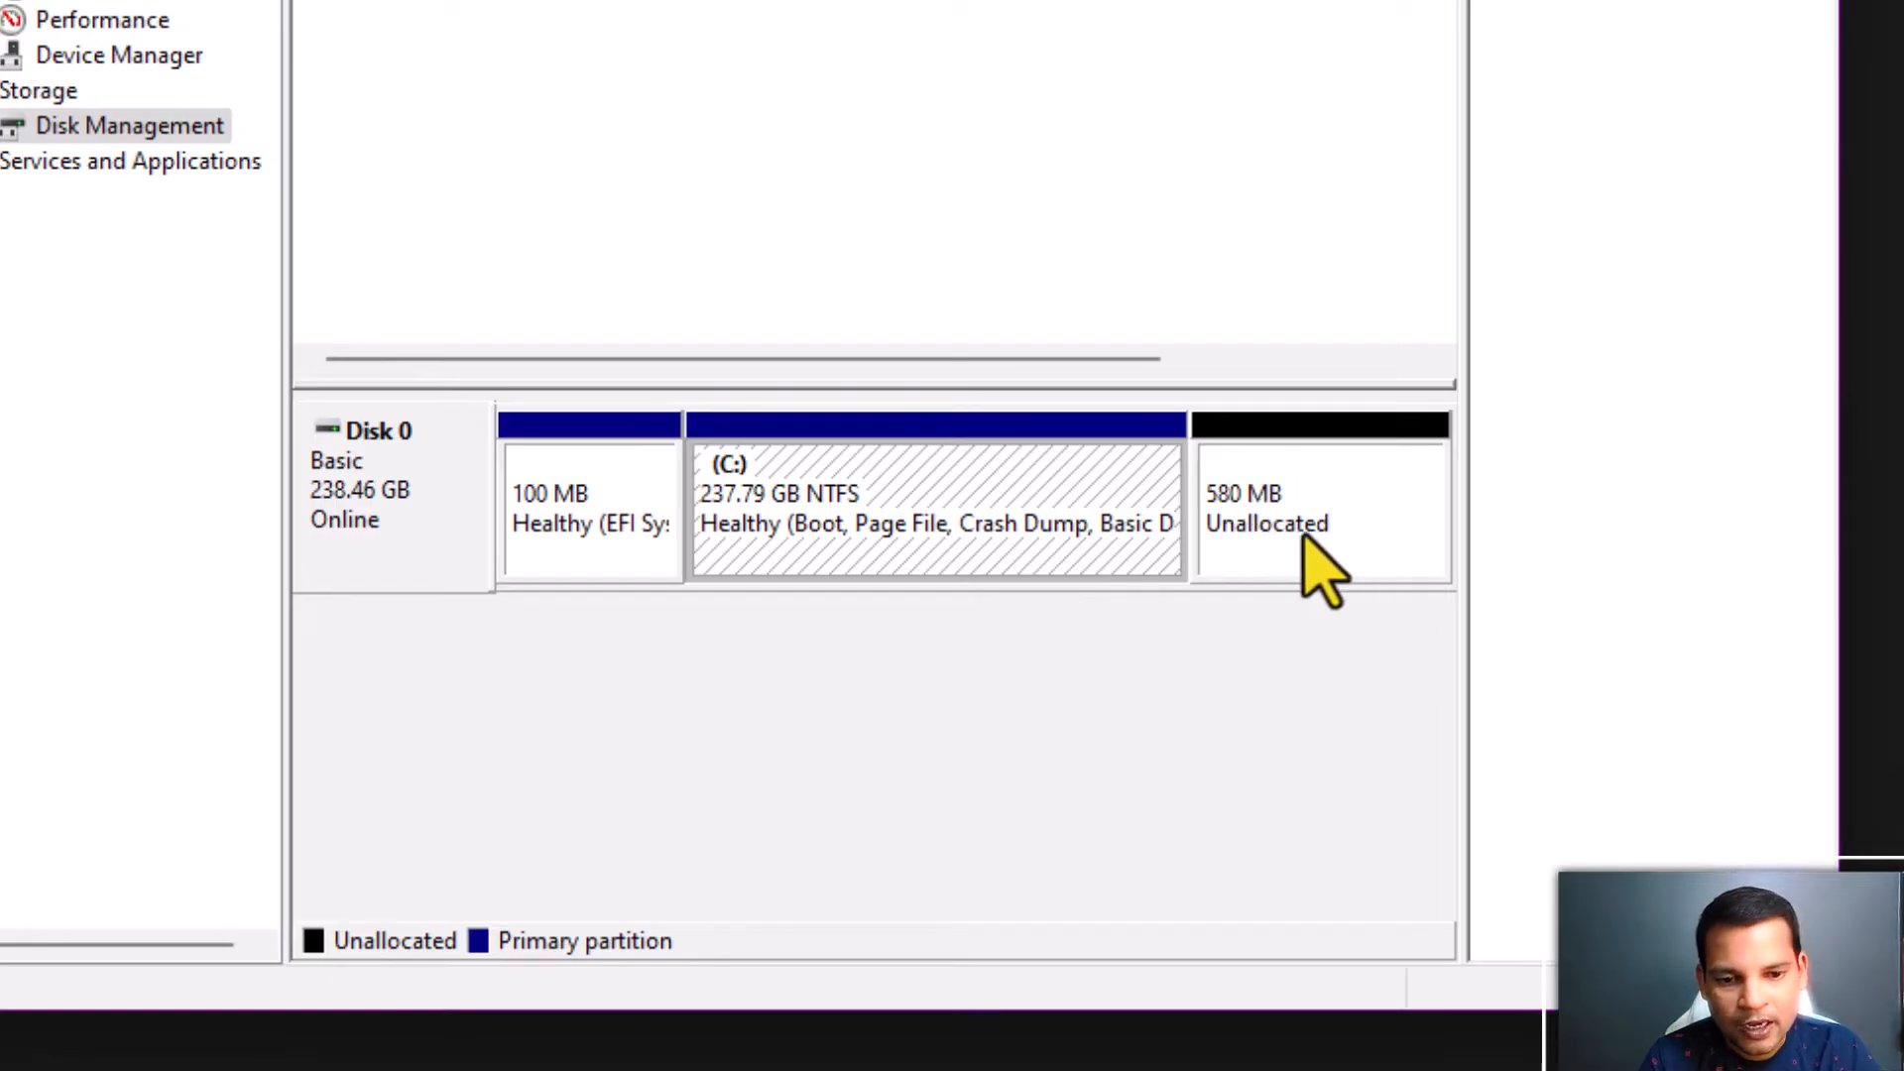
- Start shrinking the C: volume on Disk 0 and select the amount of space to shrink for editing
right_click(815, 482)
key("Escape")
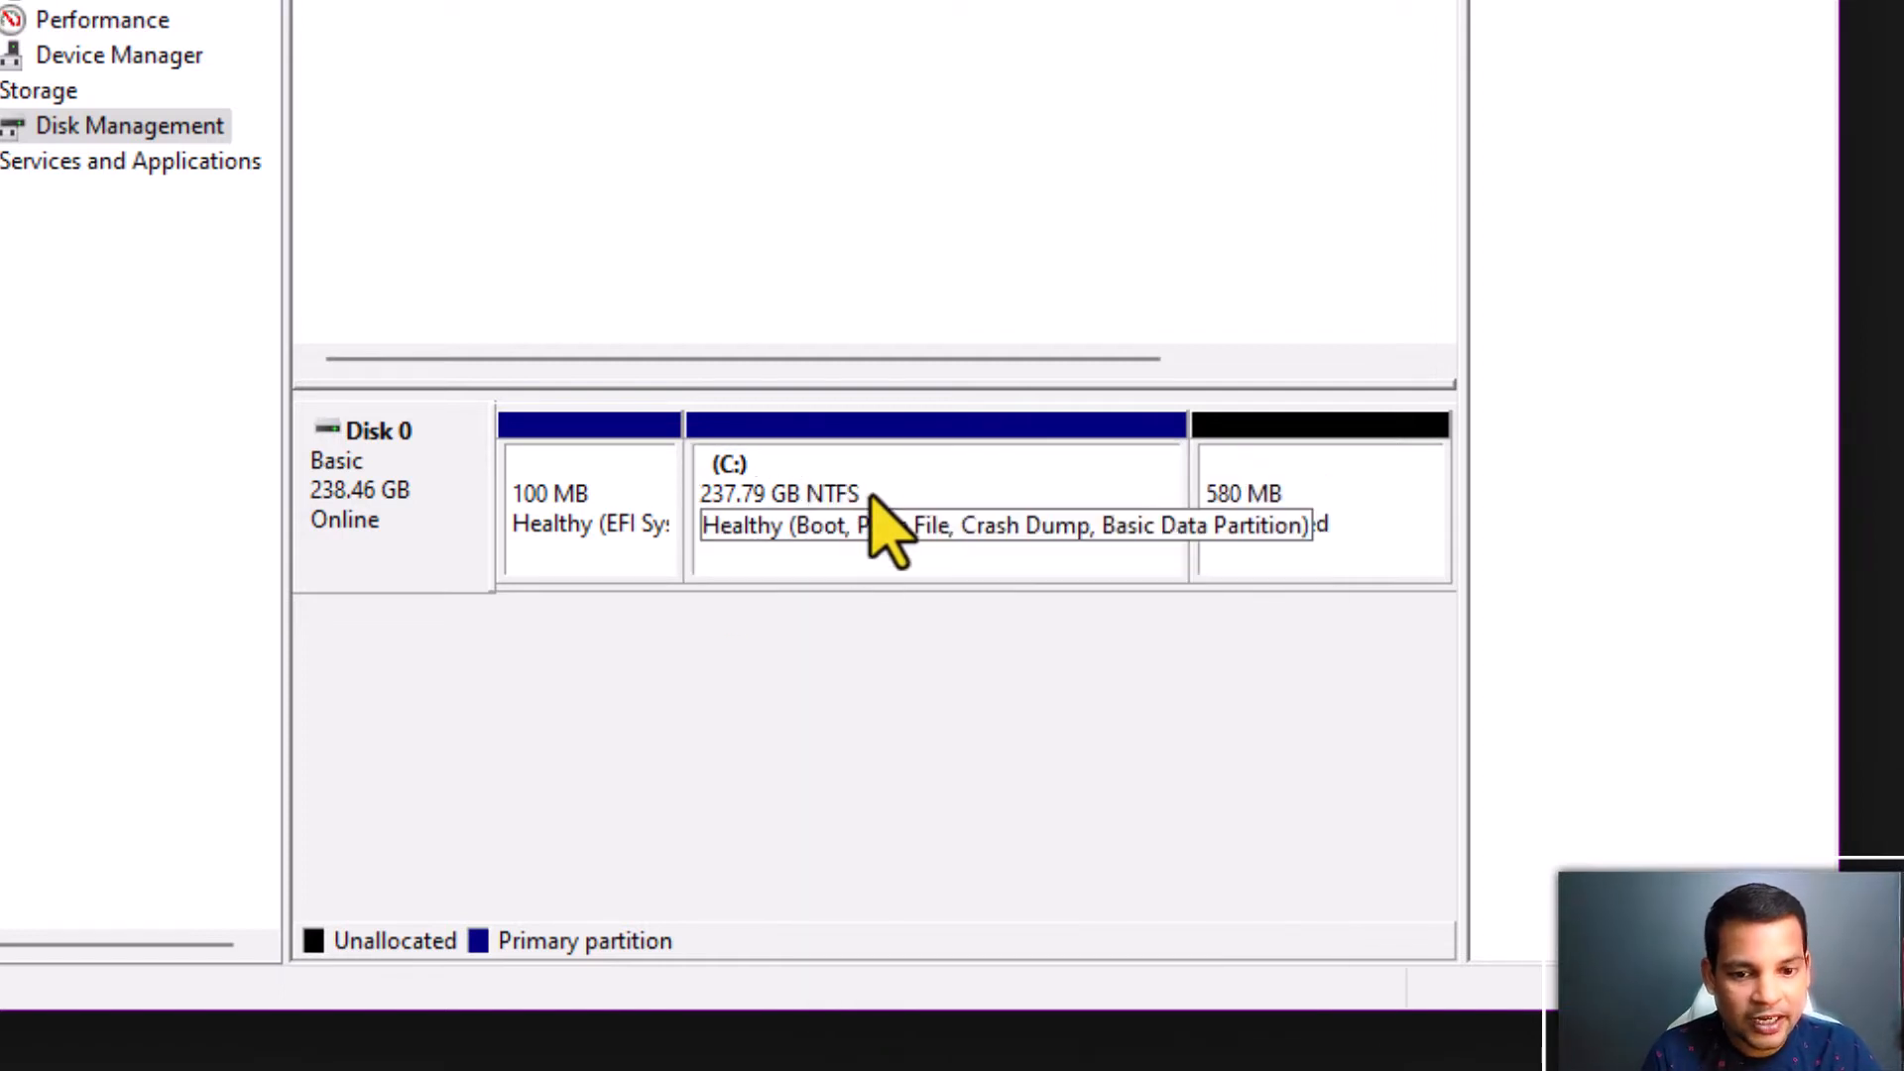
left_click(762, 501)
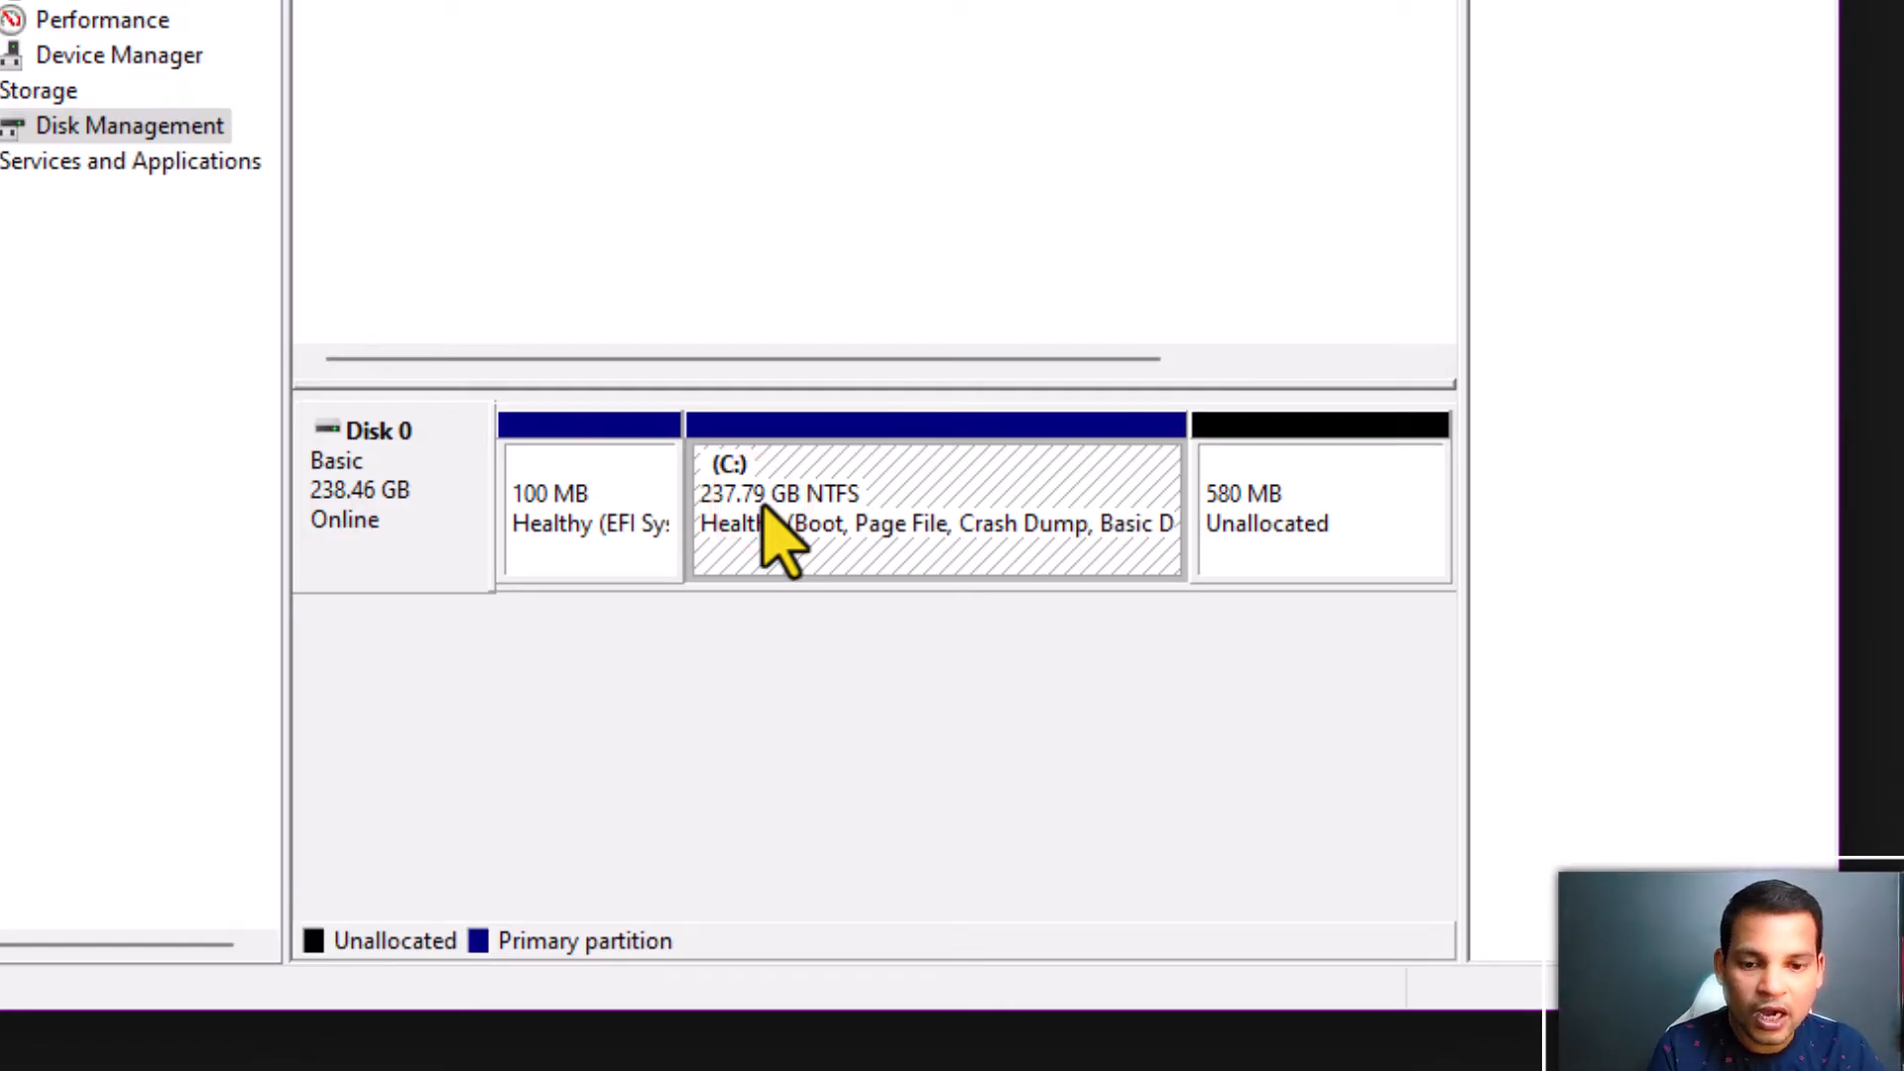
right_click(825, 485)
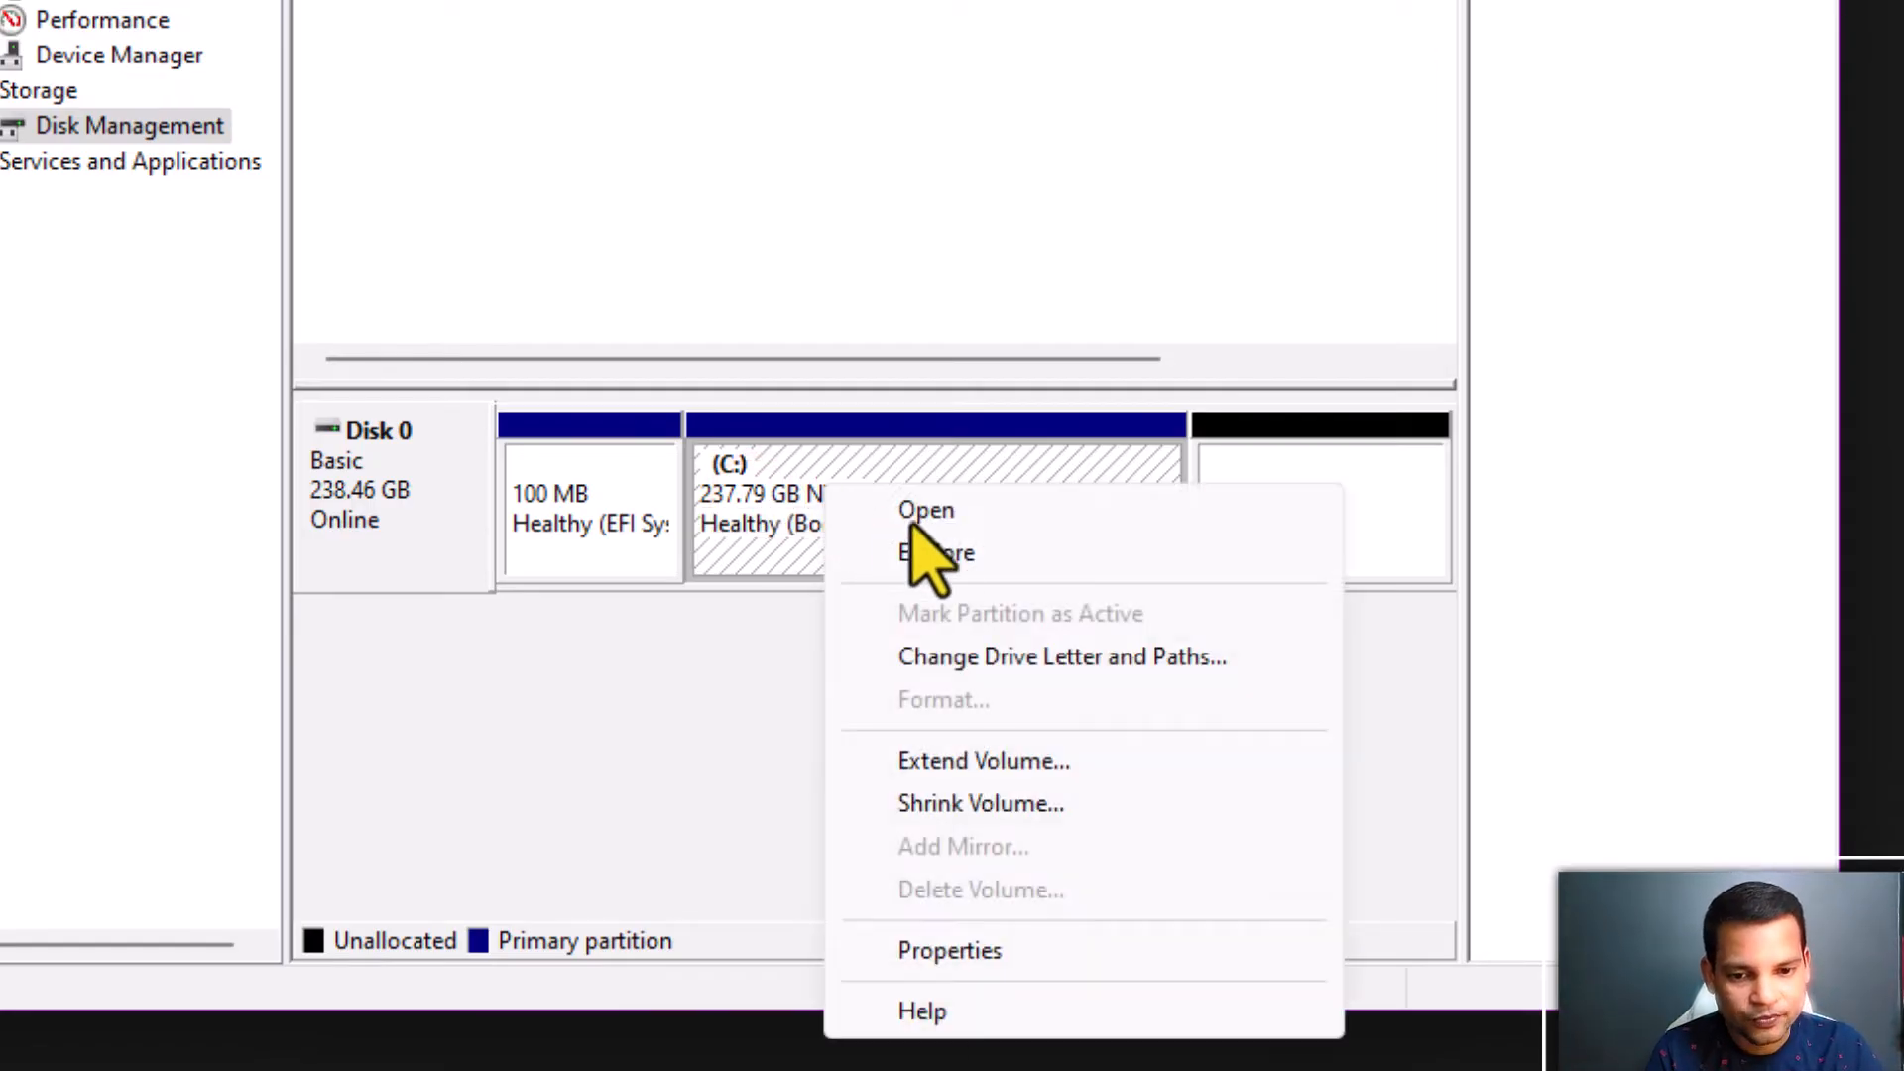
left_click(942, 813)
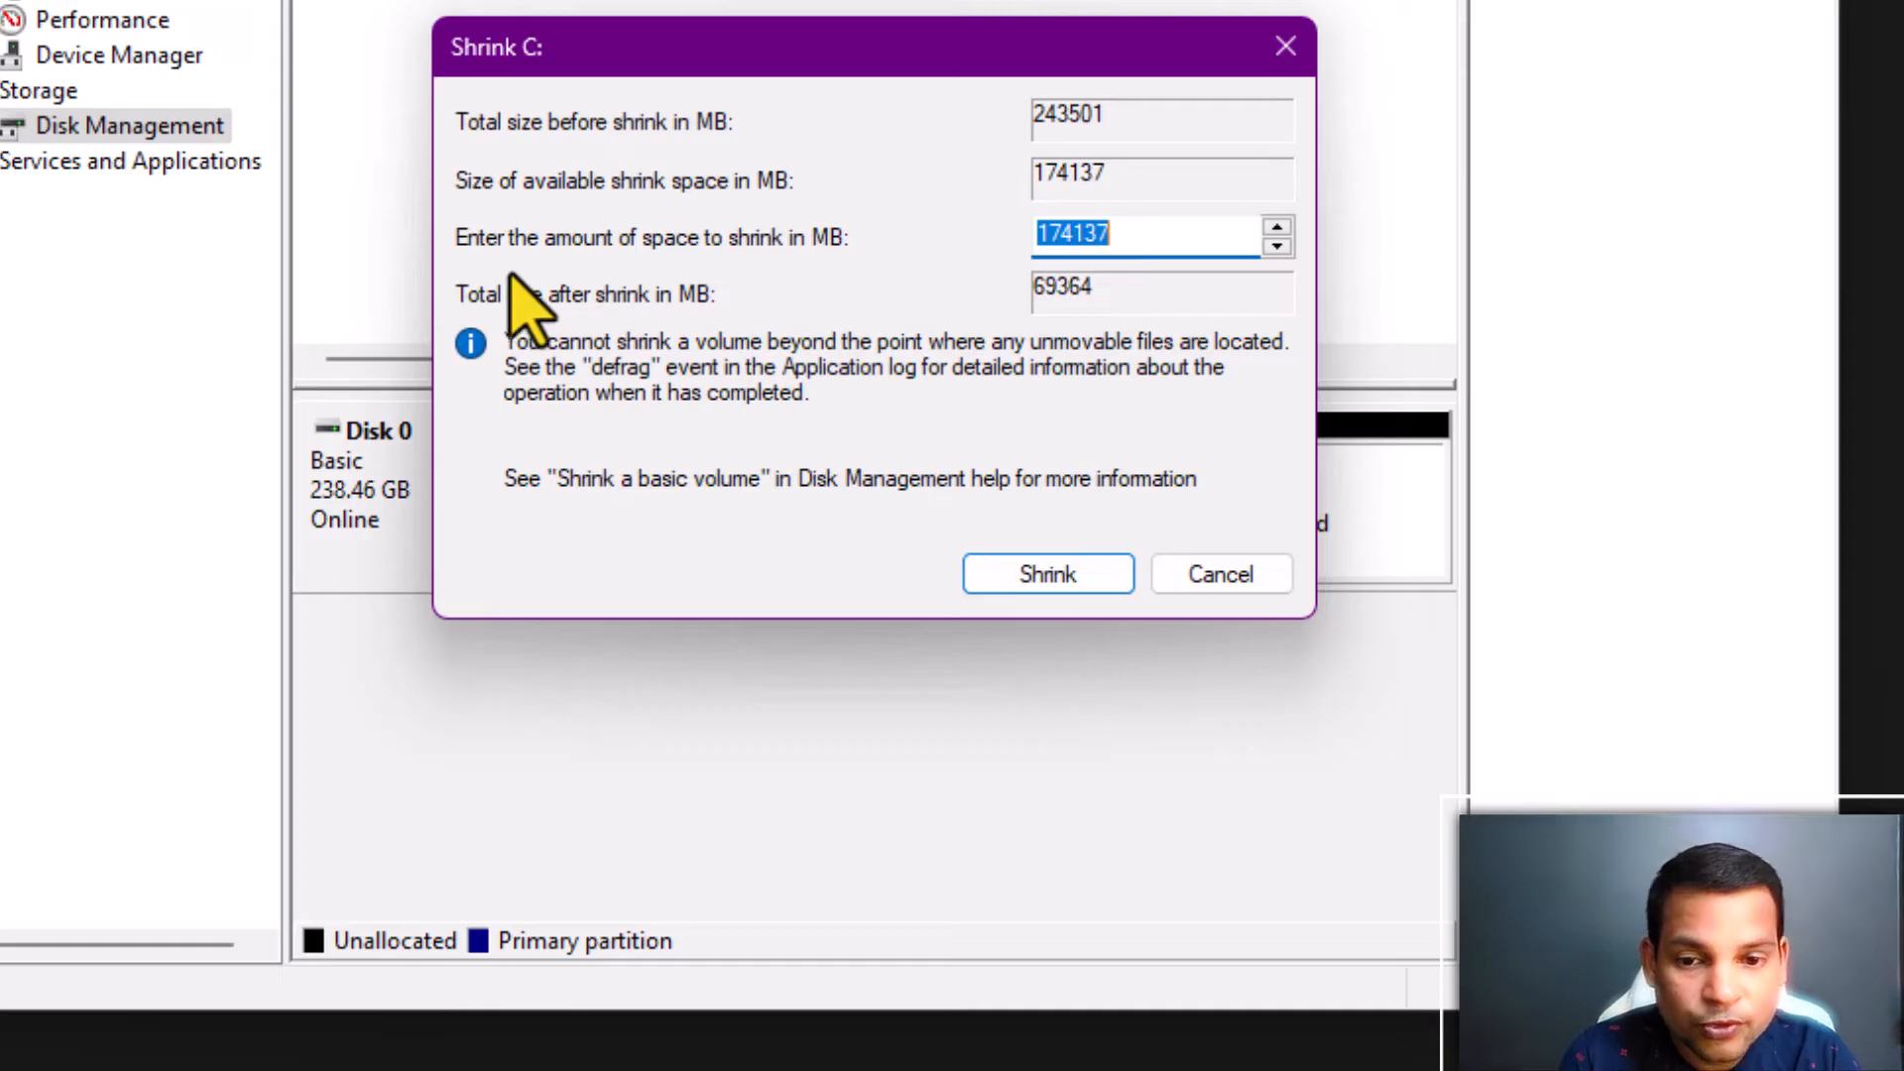
left_click(1129, 236)
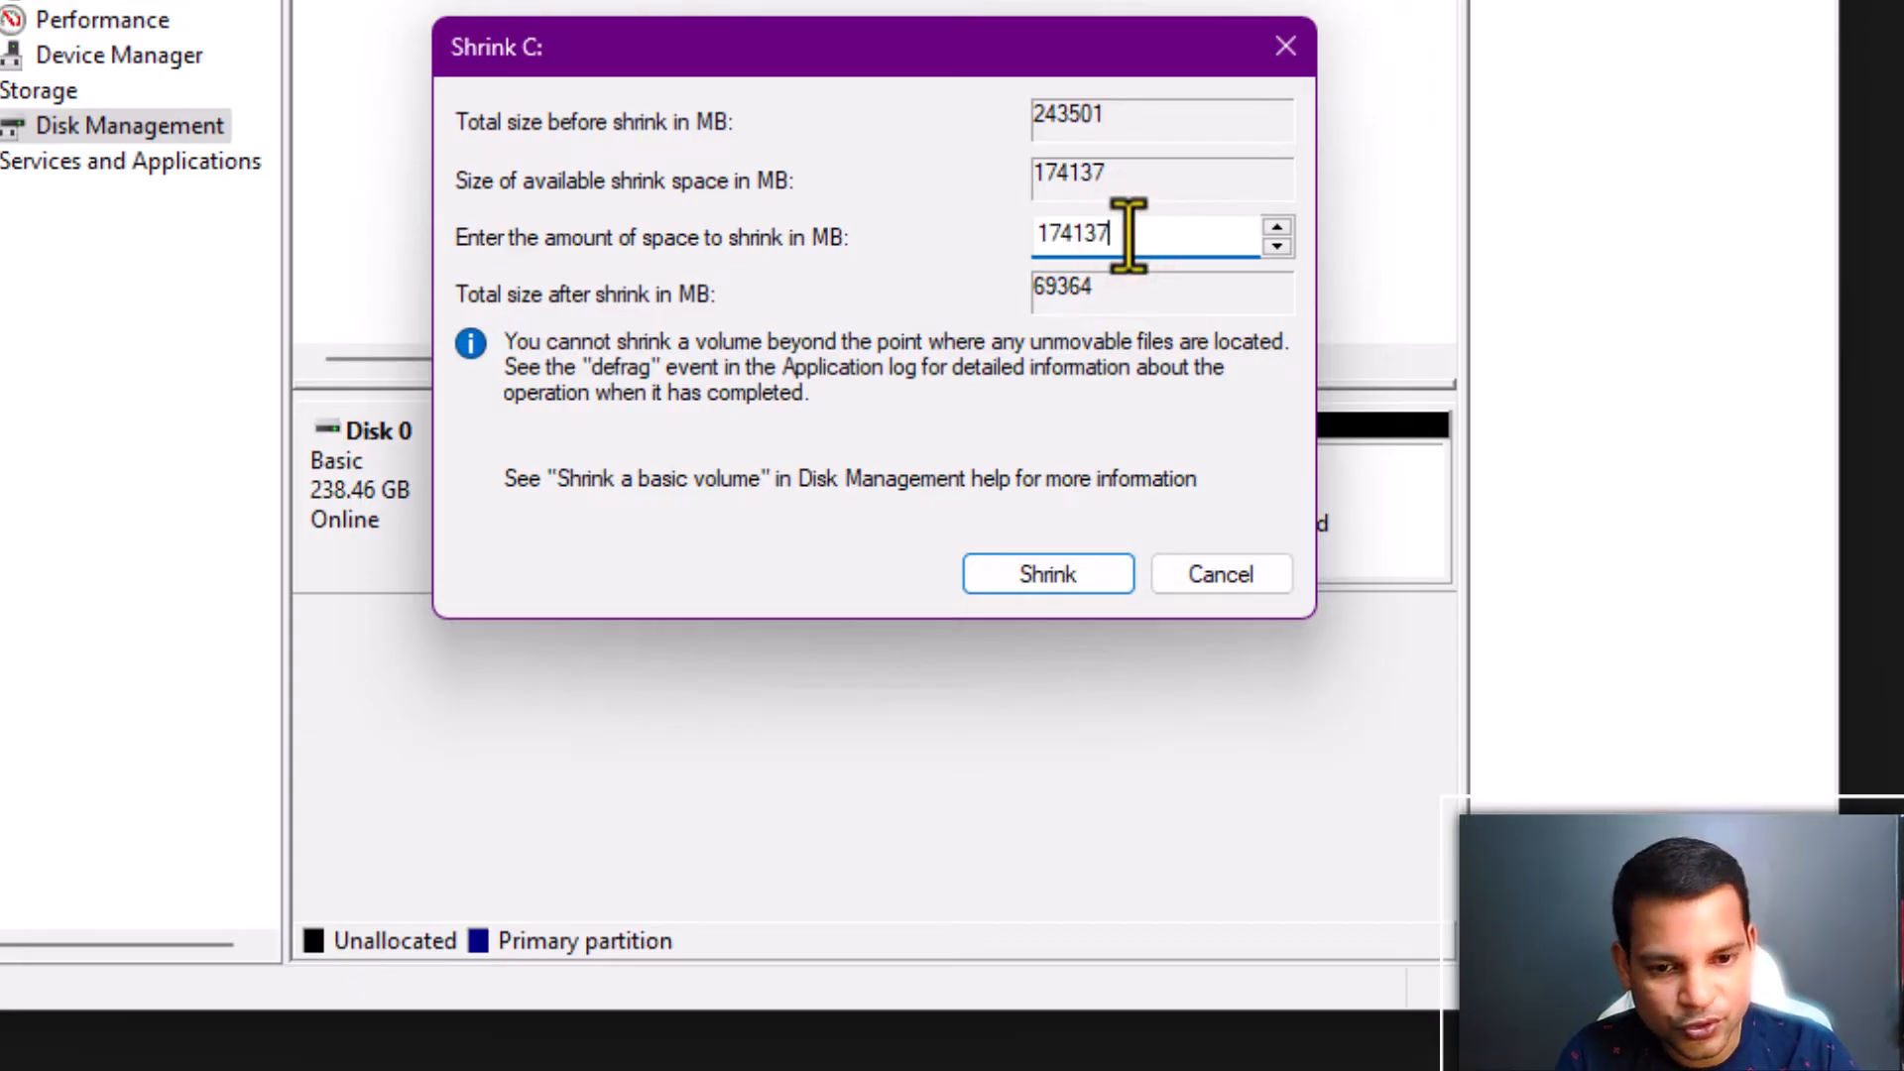
left_click_drag(1128, 236, 1024, 246)
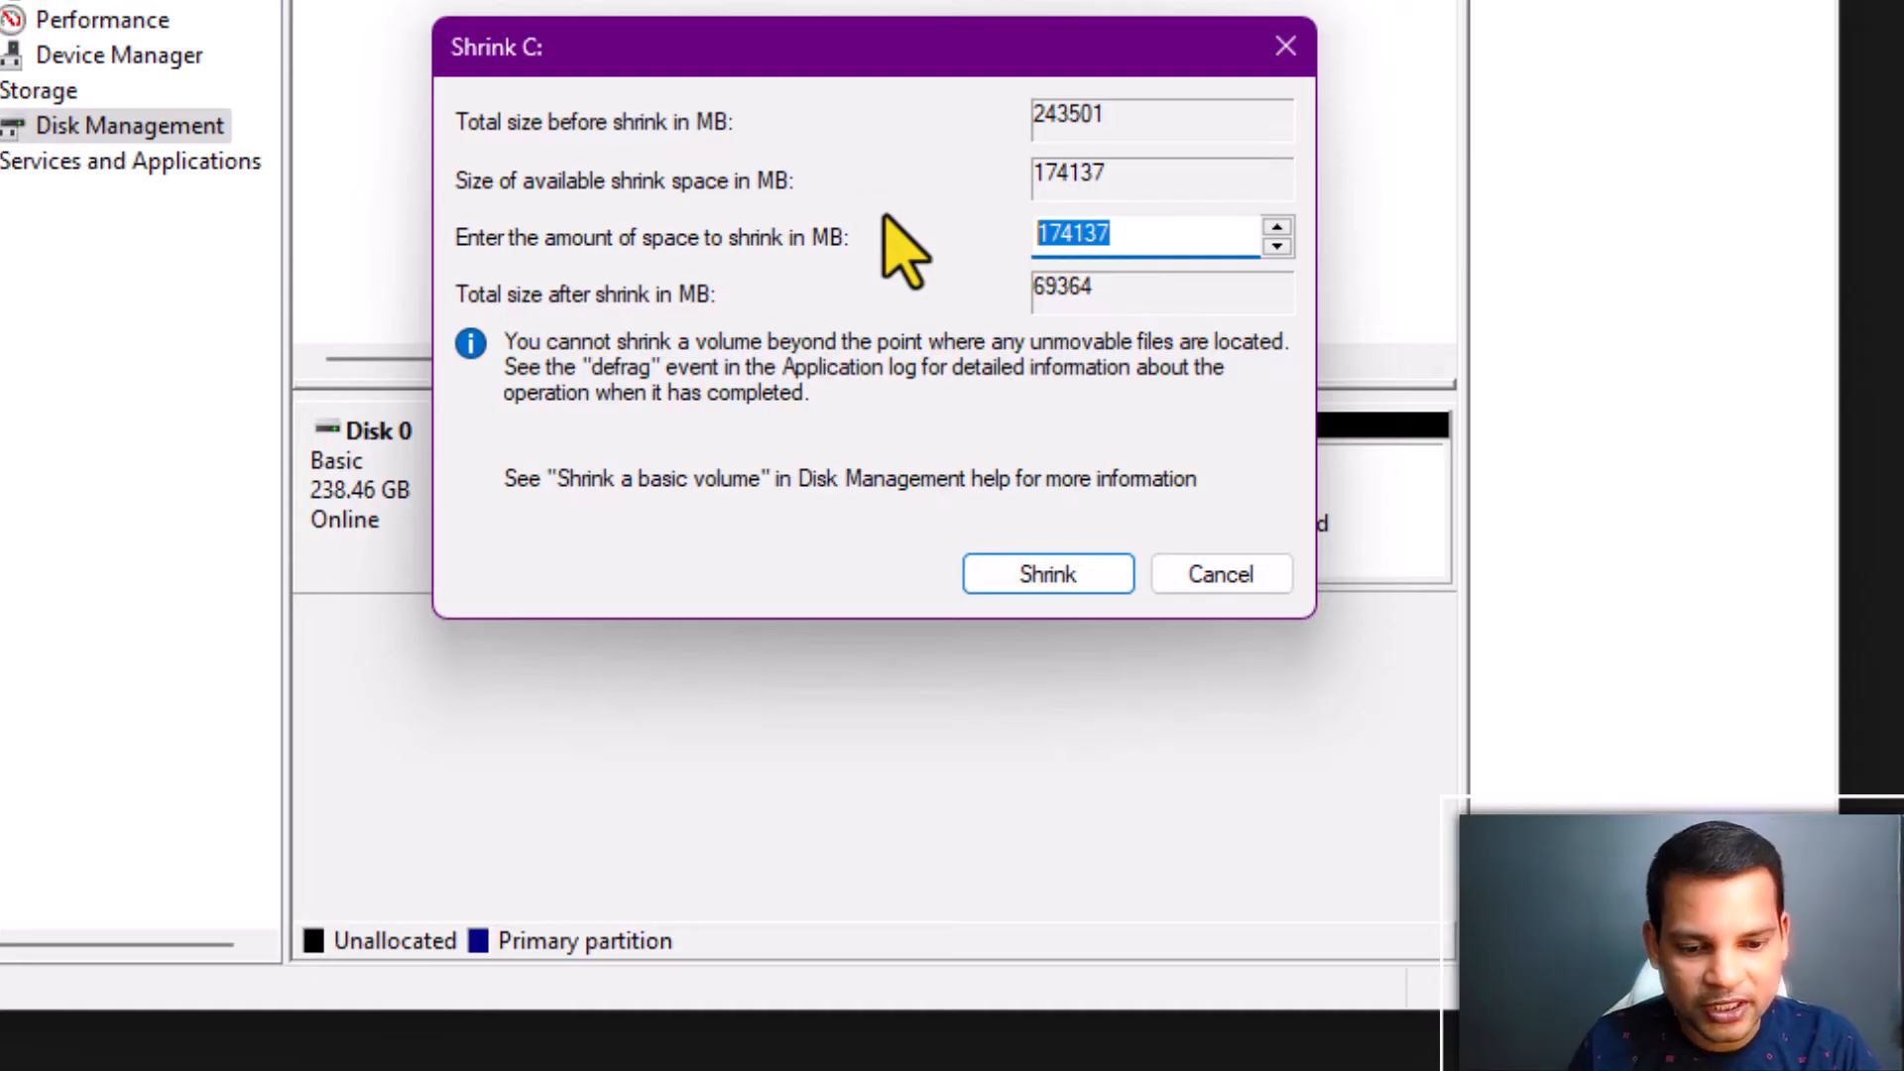
- Switch to Calculator and multiply 50 by 1024 to convert 50 GB to megabytes
key("super")
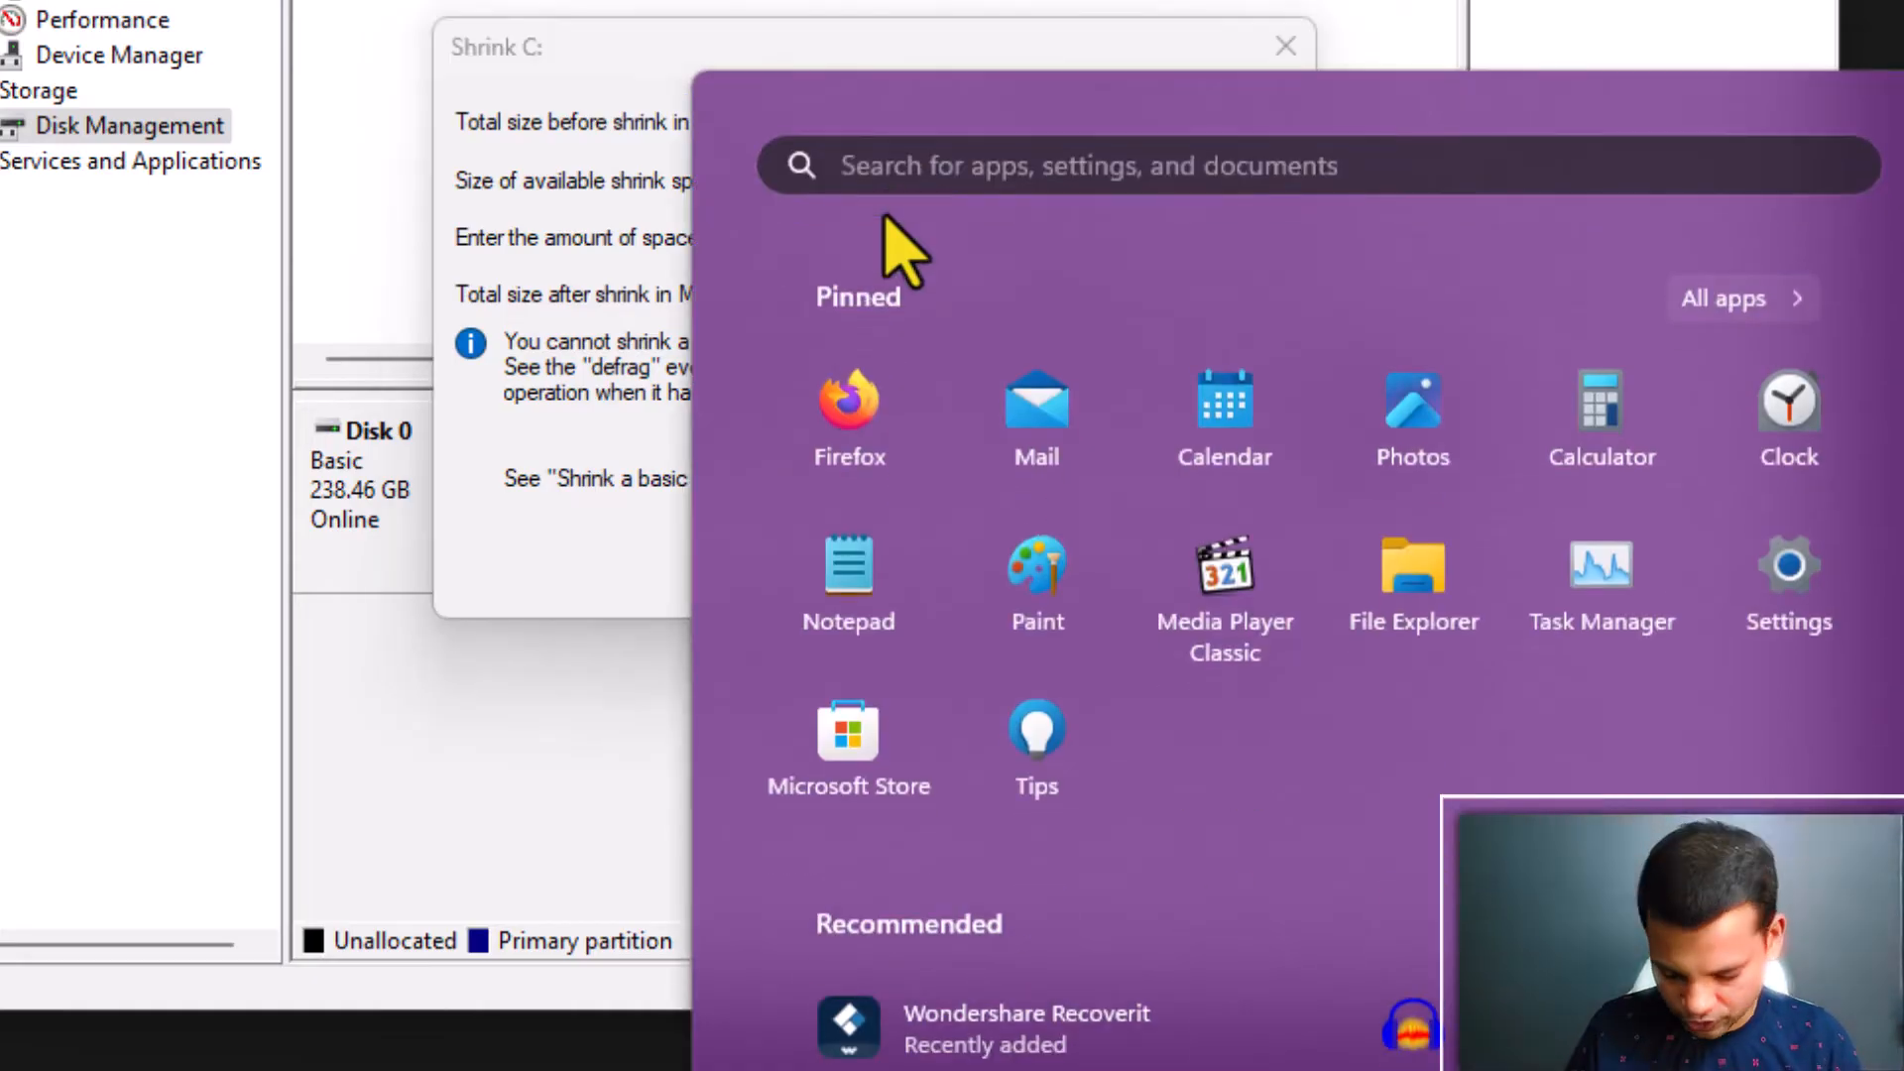
left_click(1602, 402)
left_click(1598, 574)
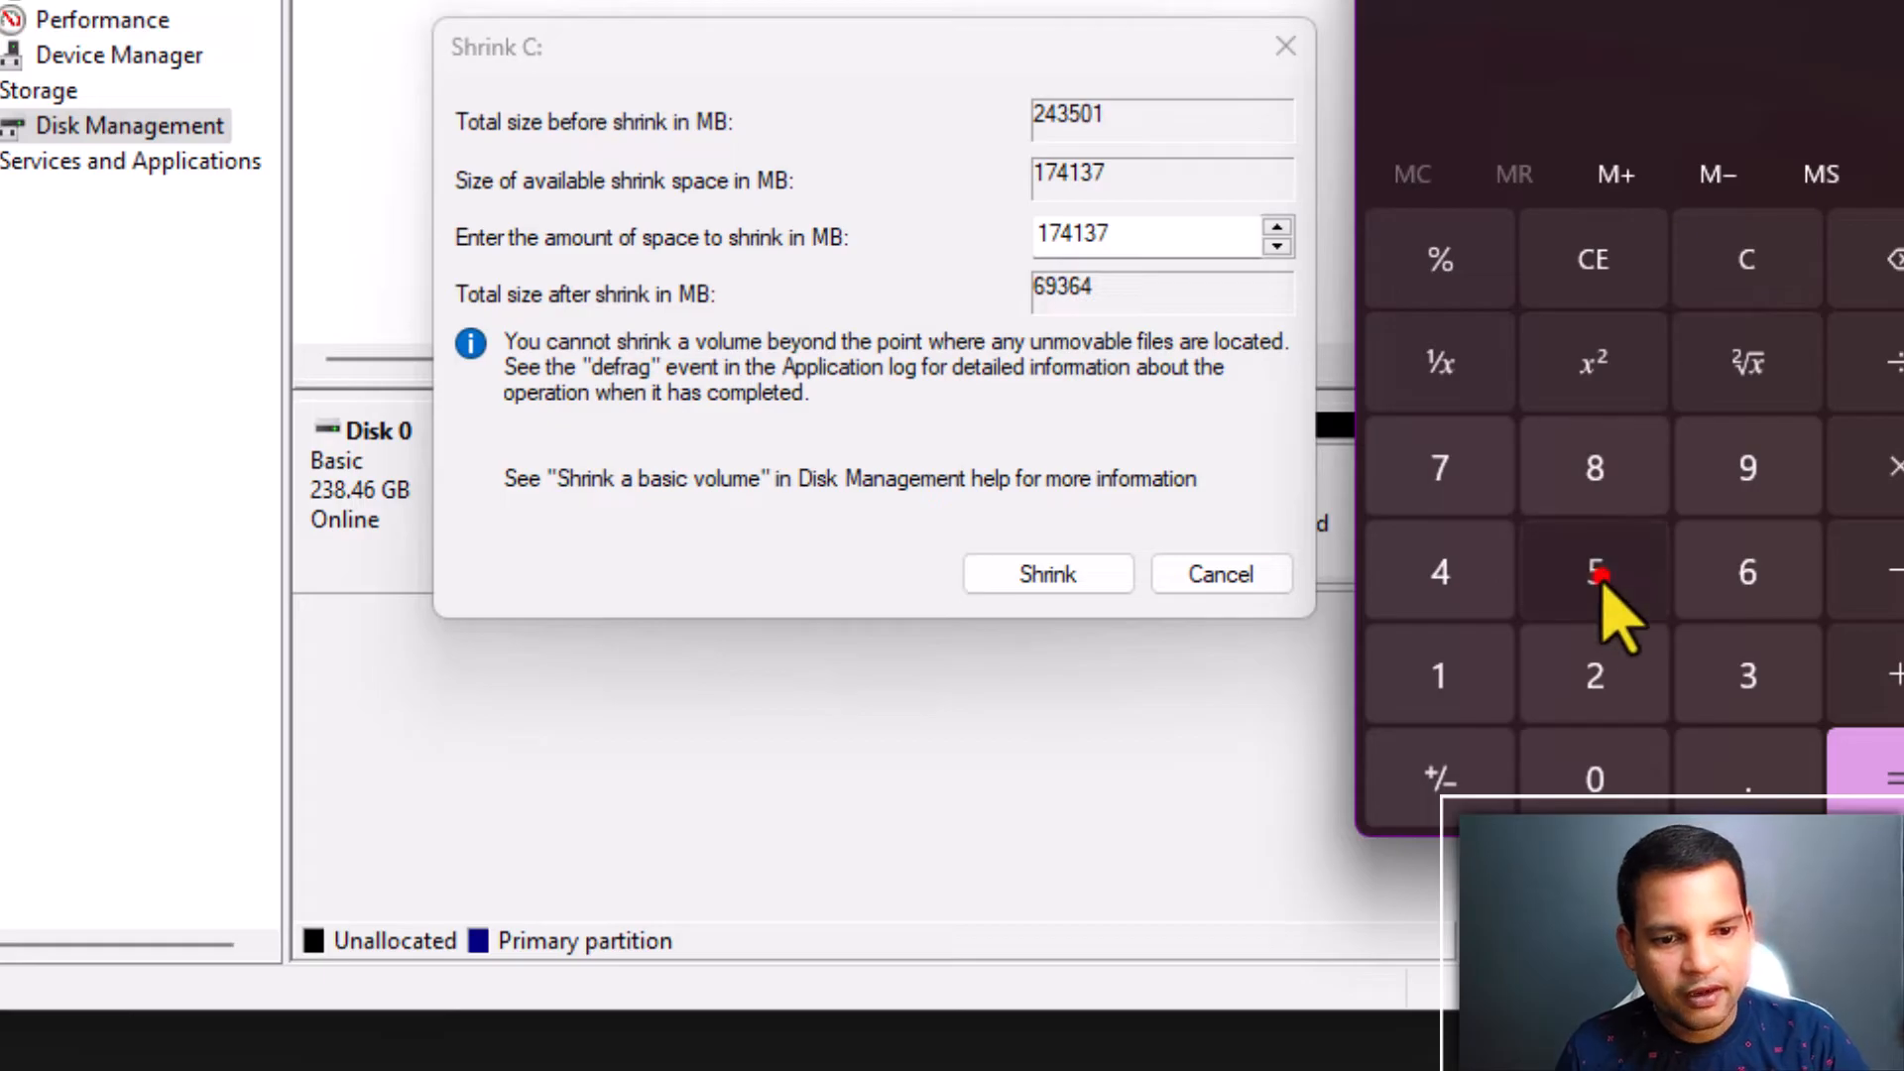
left_click(1890, 463)
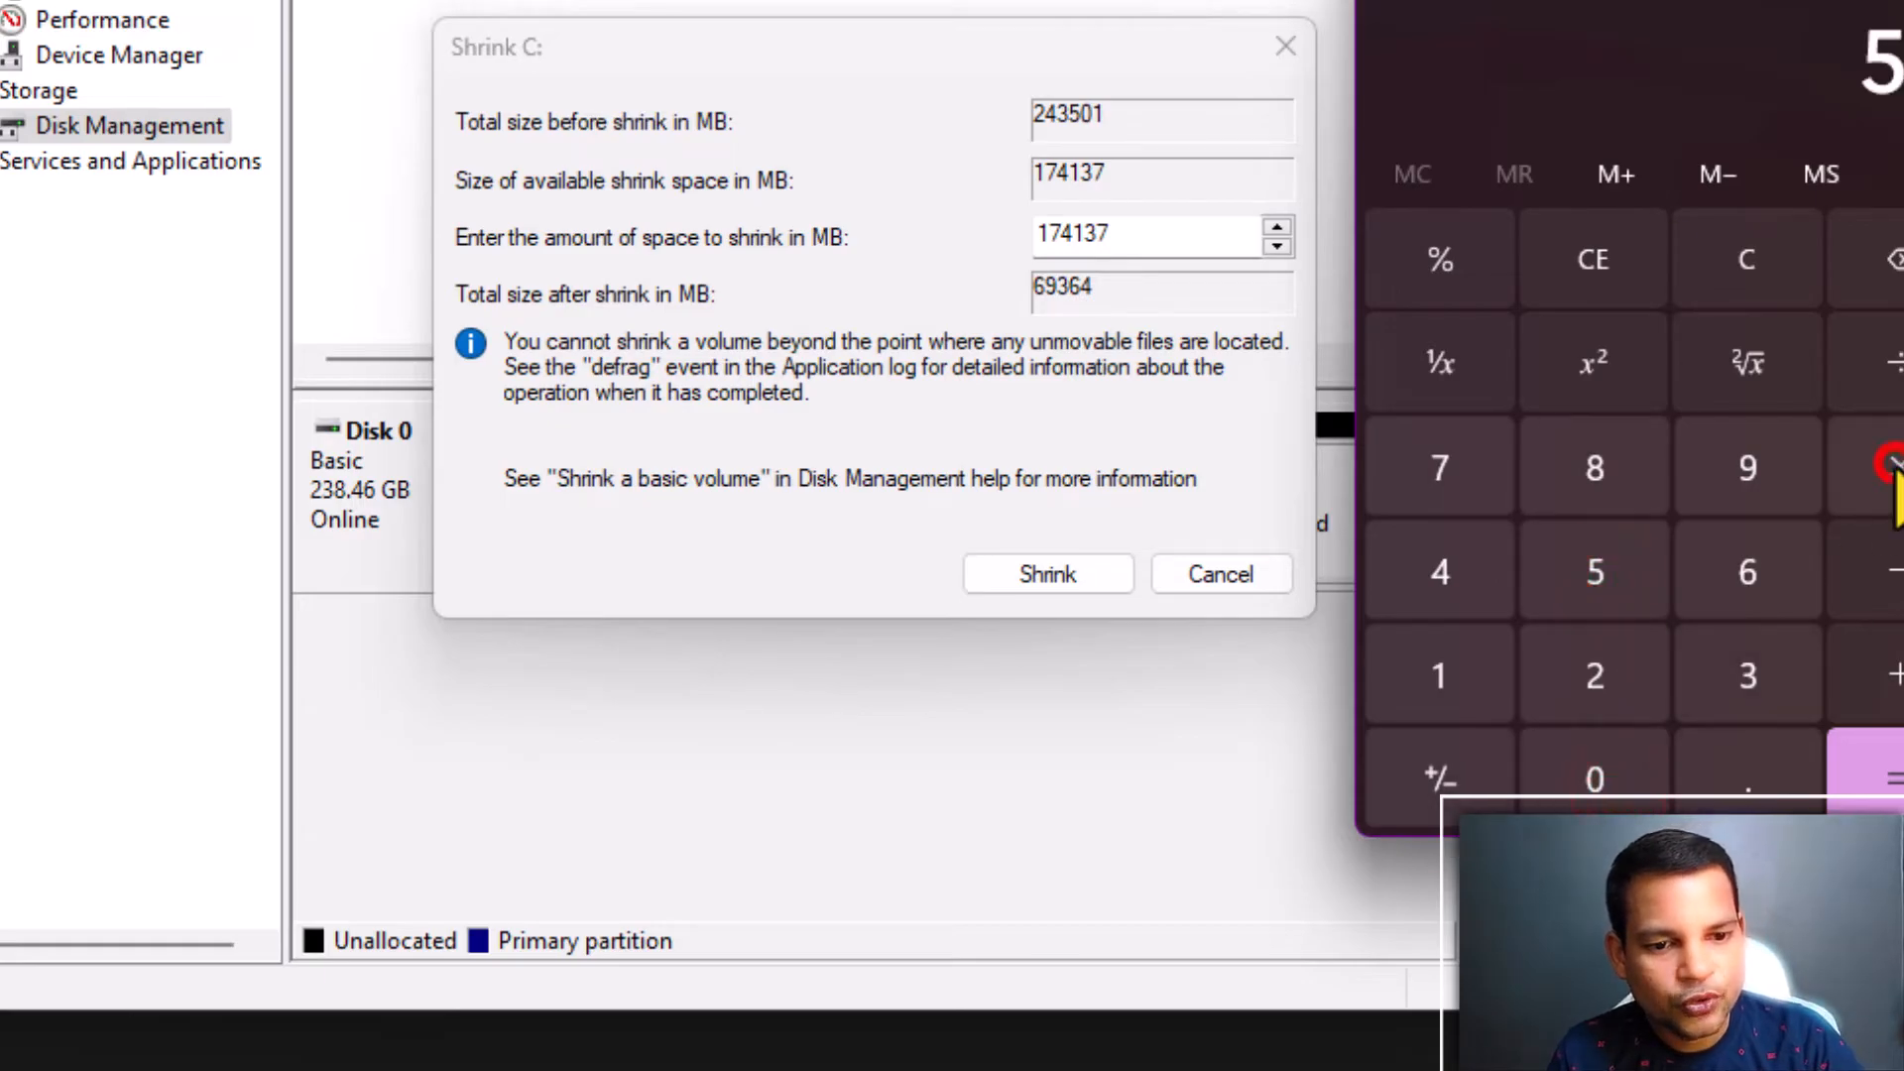
left_click(1438, 676)
left_click(1587, 779)
left_click(1593, 684)
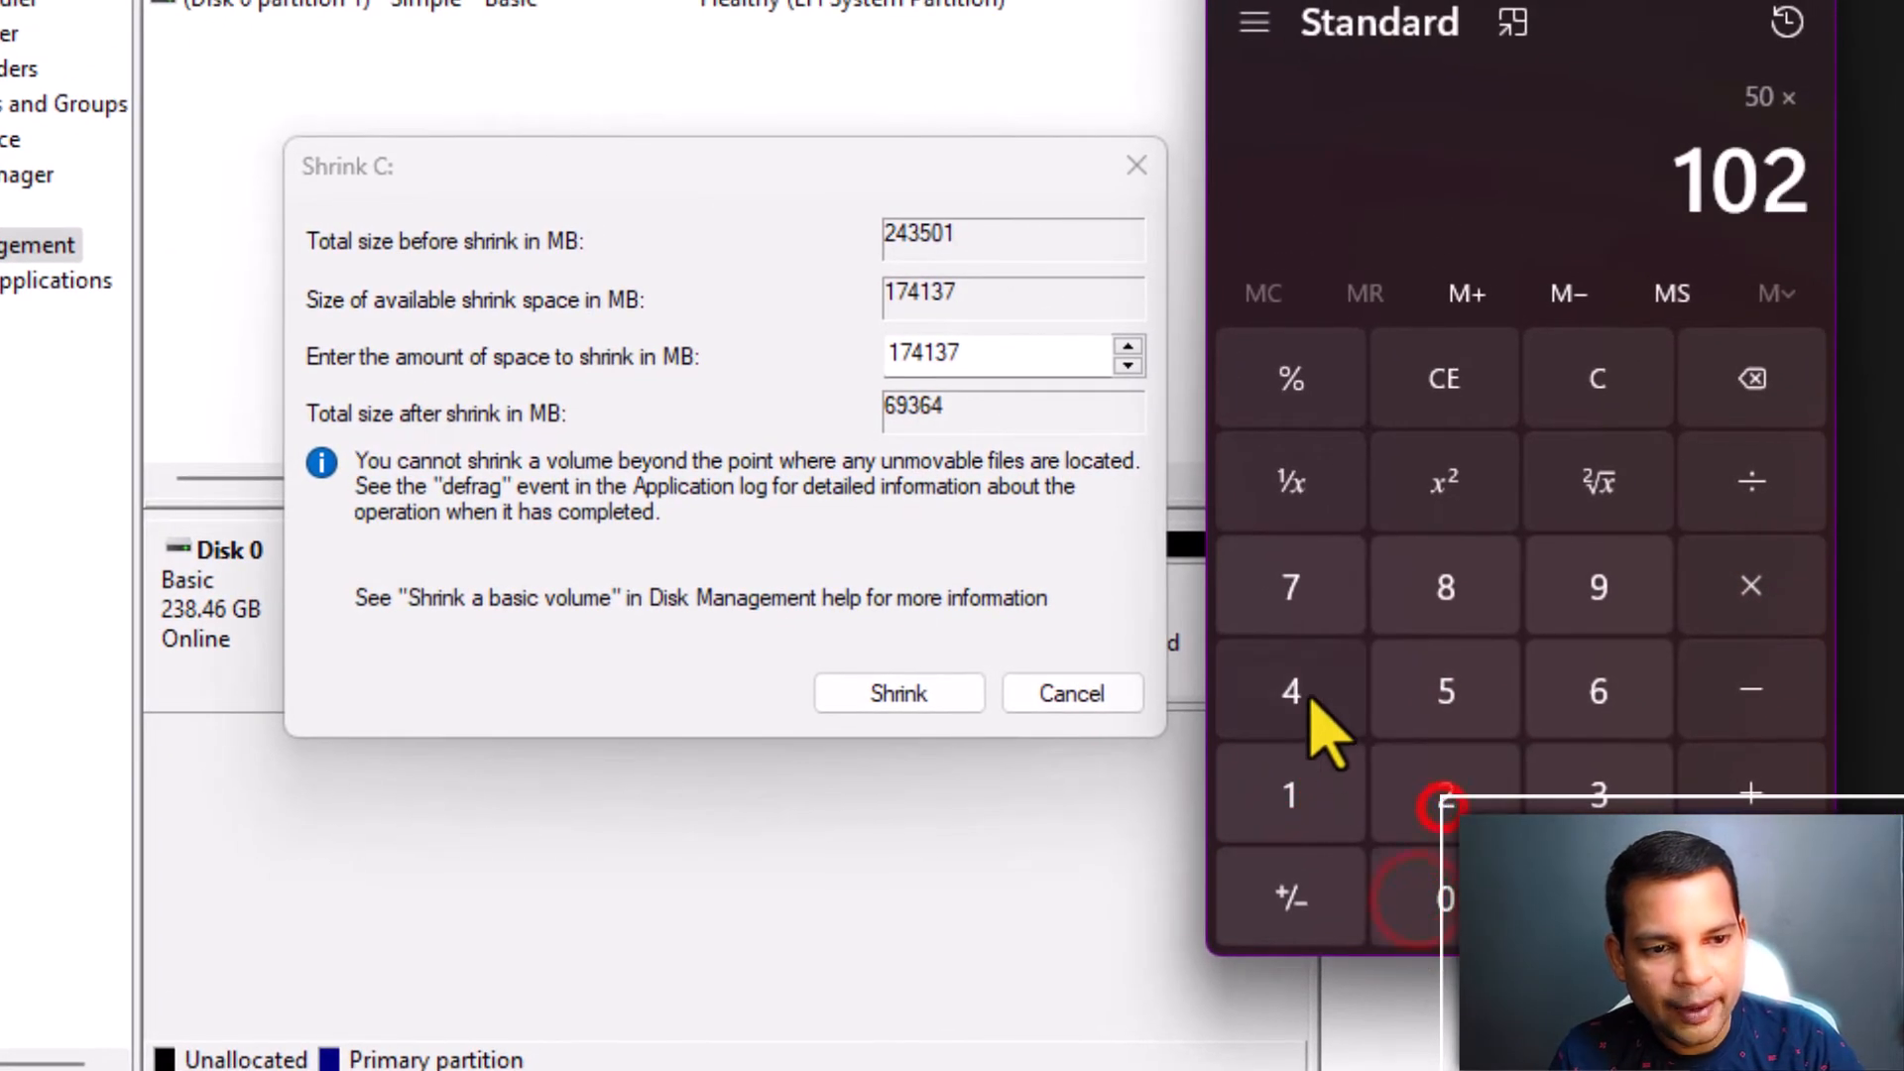
left_click(1307, 695)
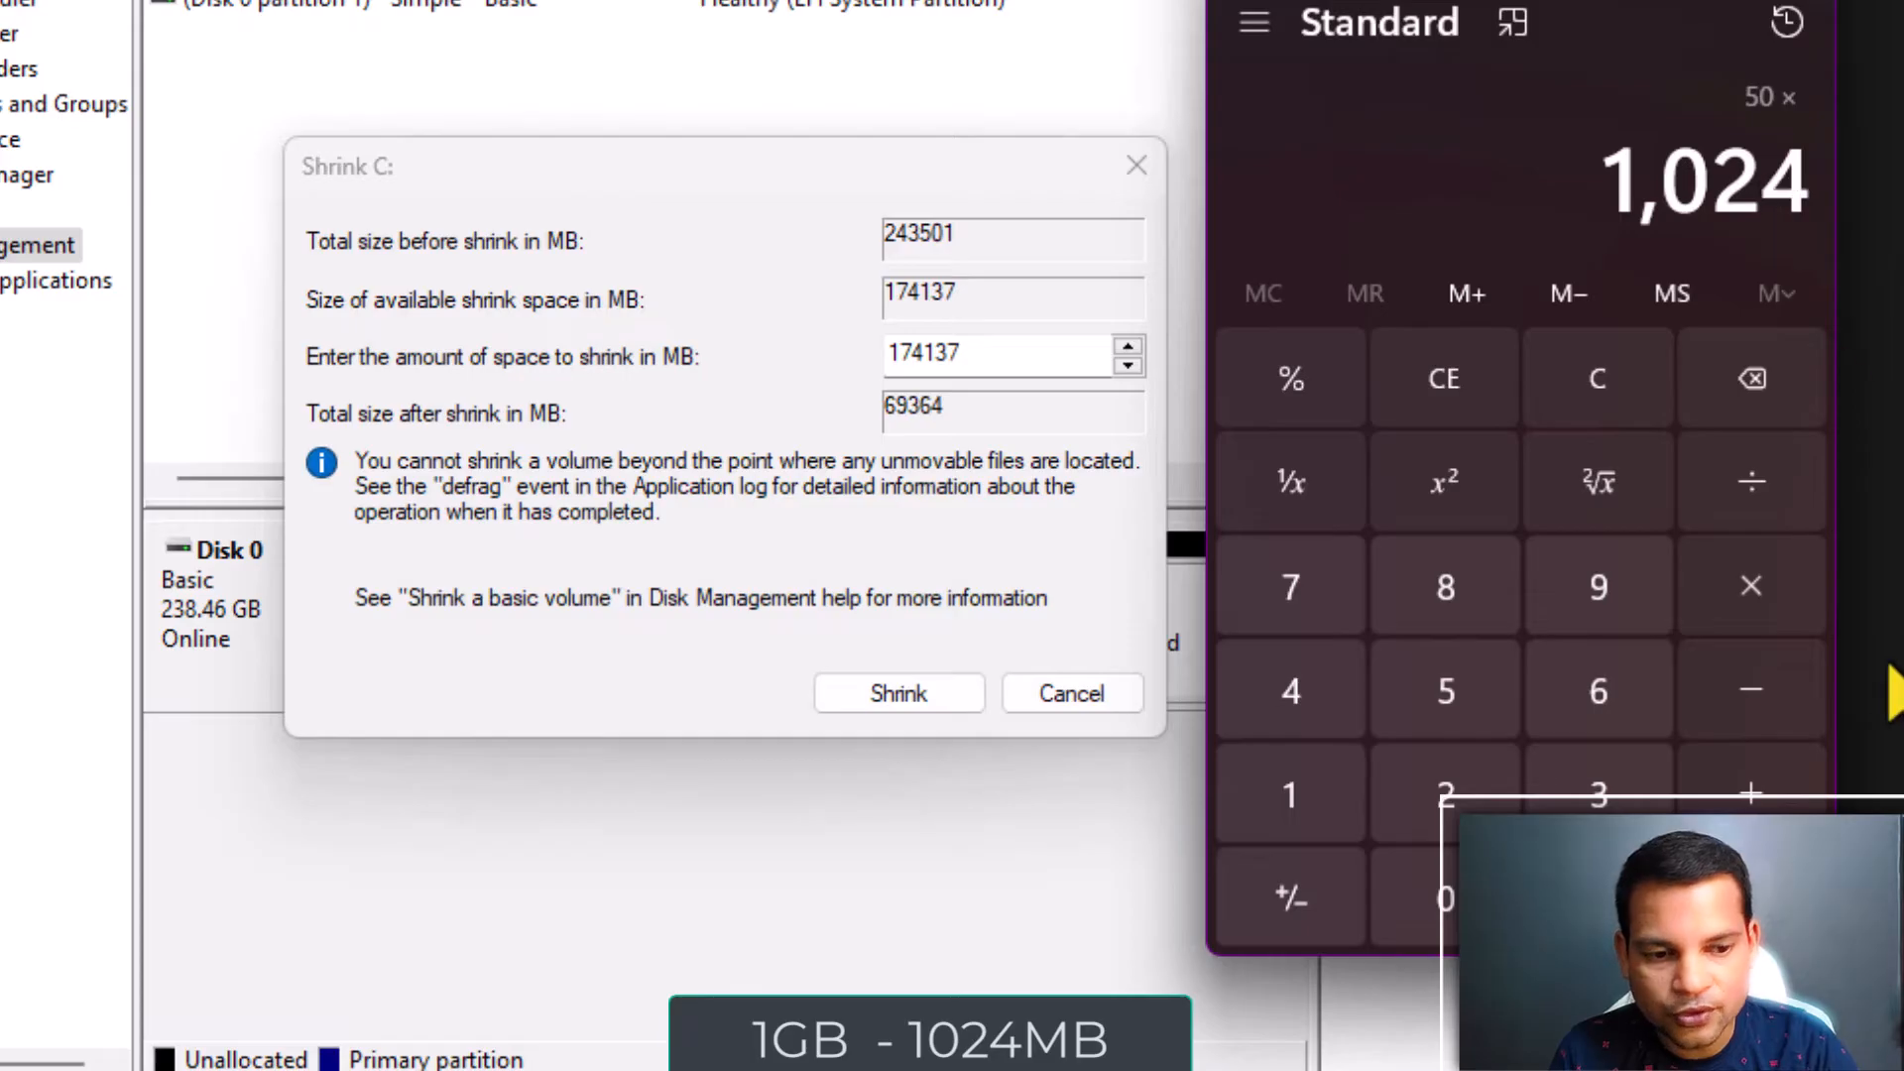
left_click(1751, 896)
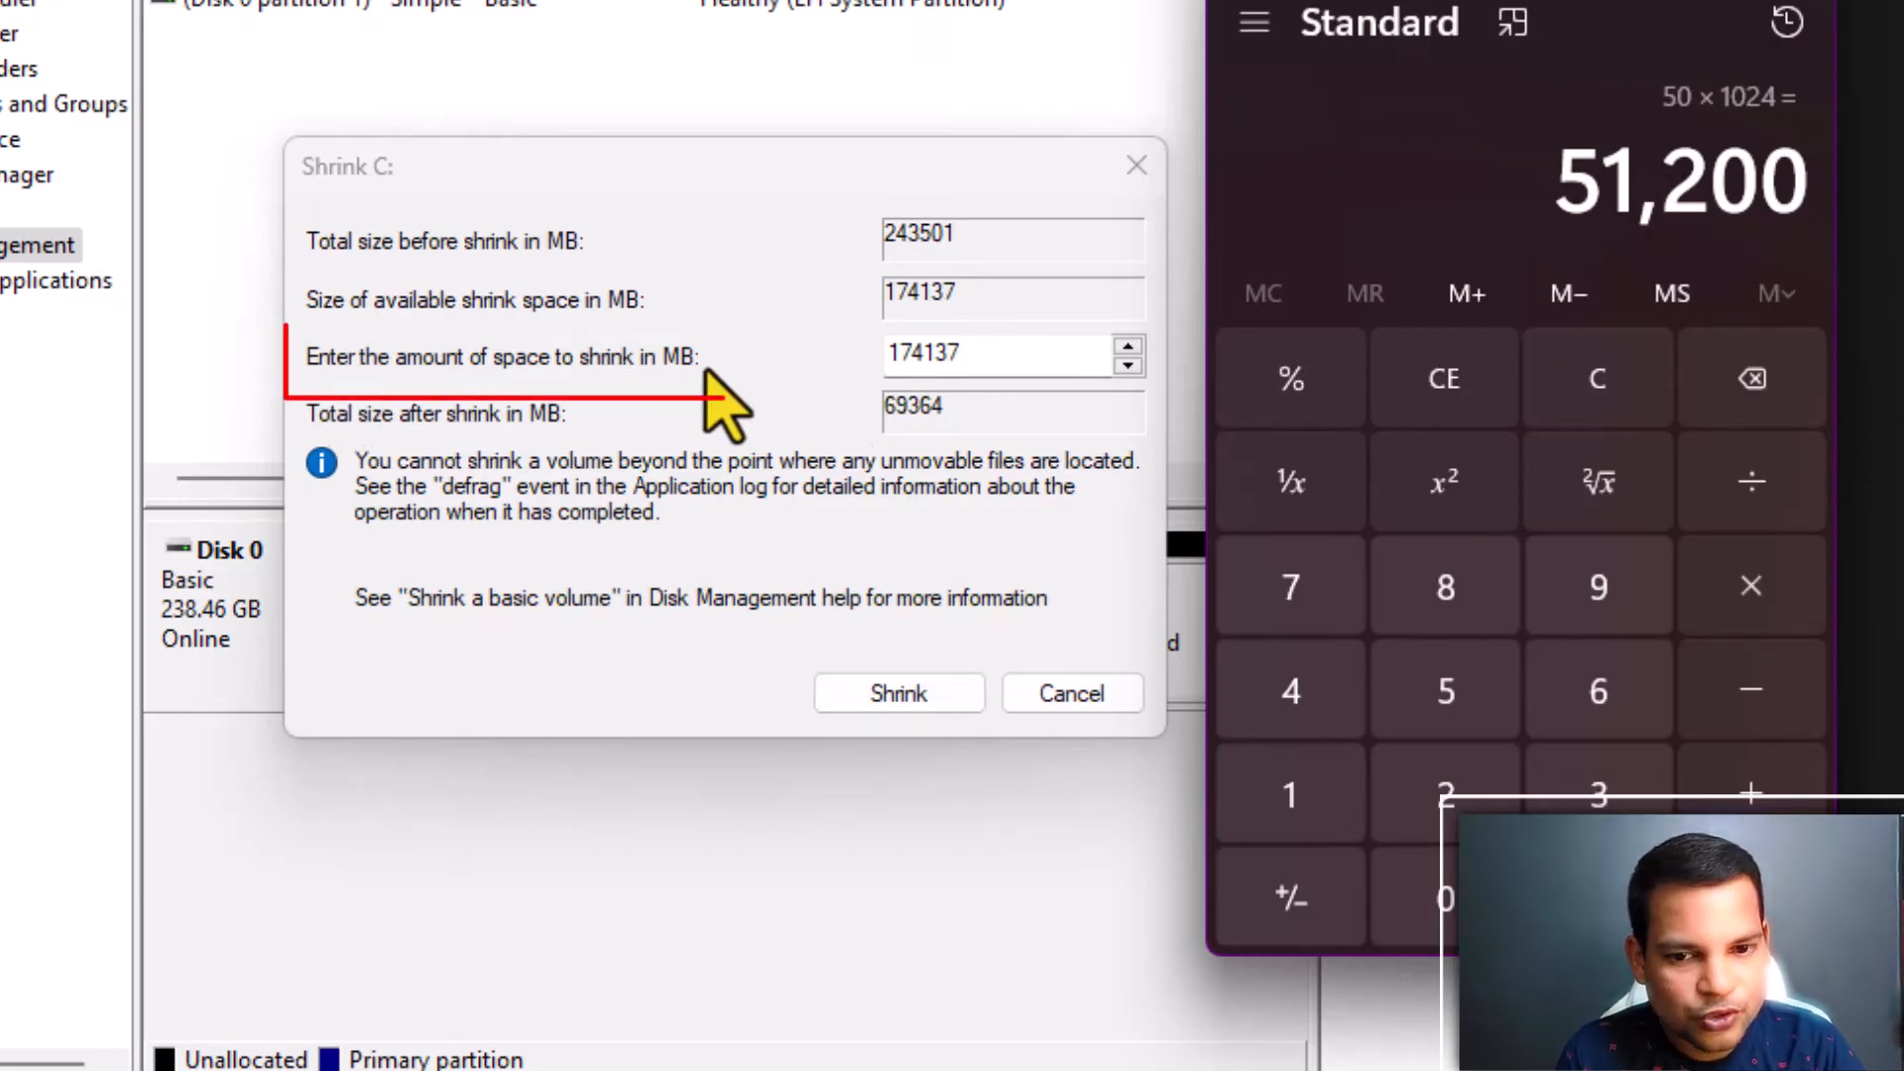
- Set the amount of space to shrink to 51200 MB and shrink the C: volume
double_click(1012, 353)
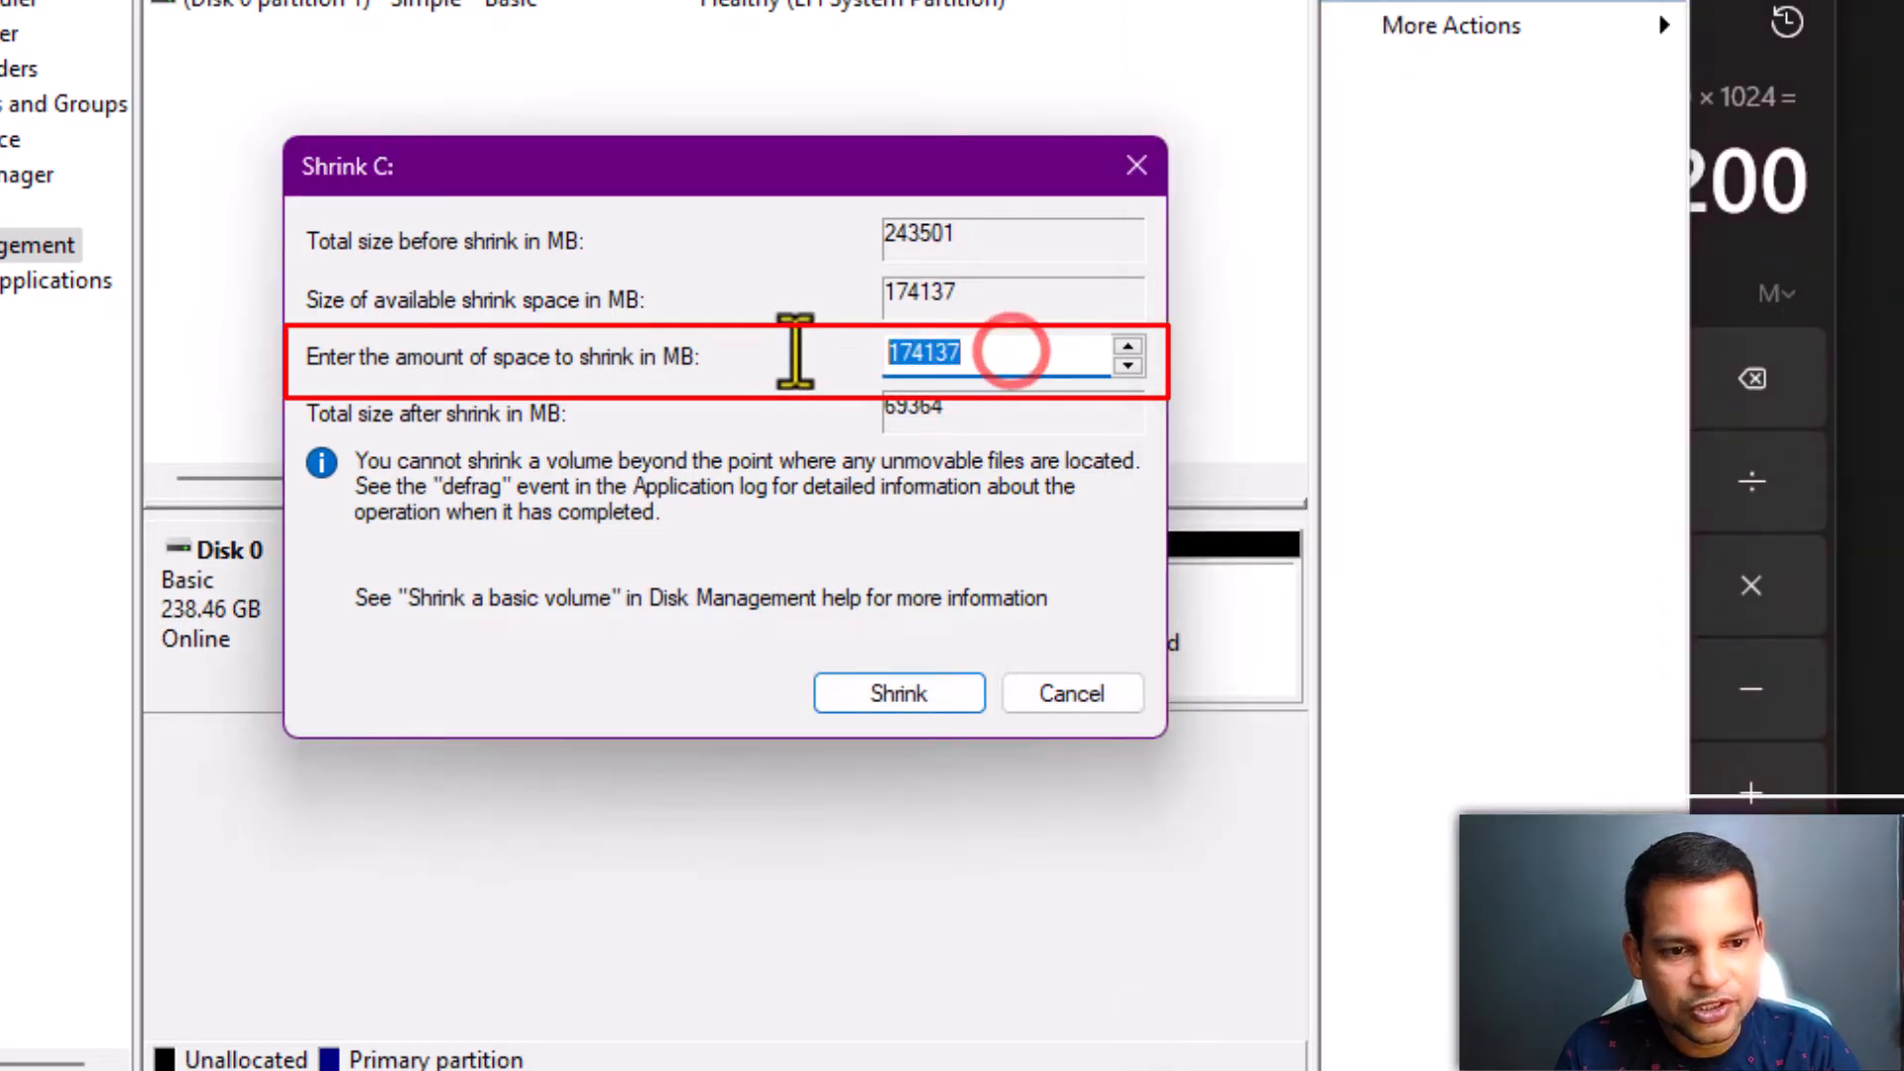
double_click(969, 357)
type("51200")
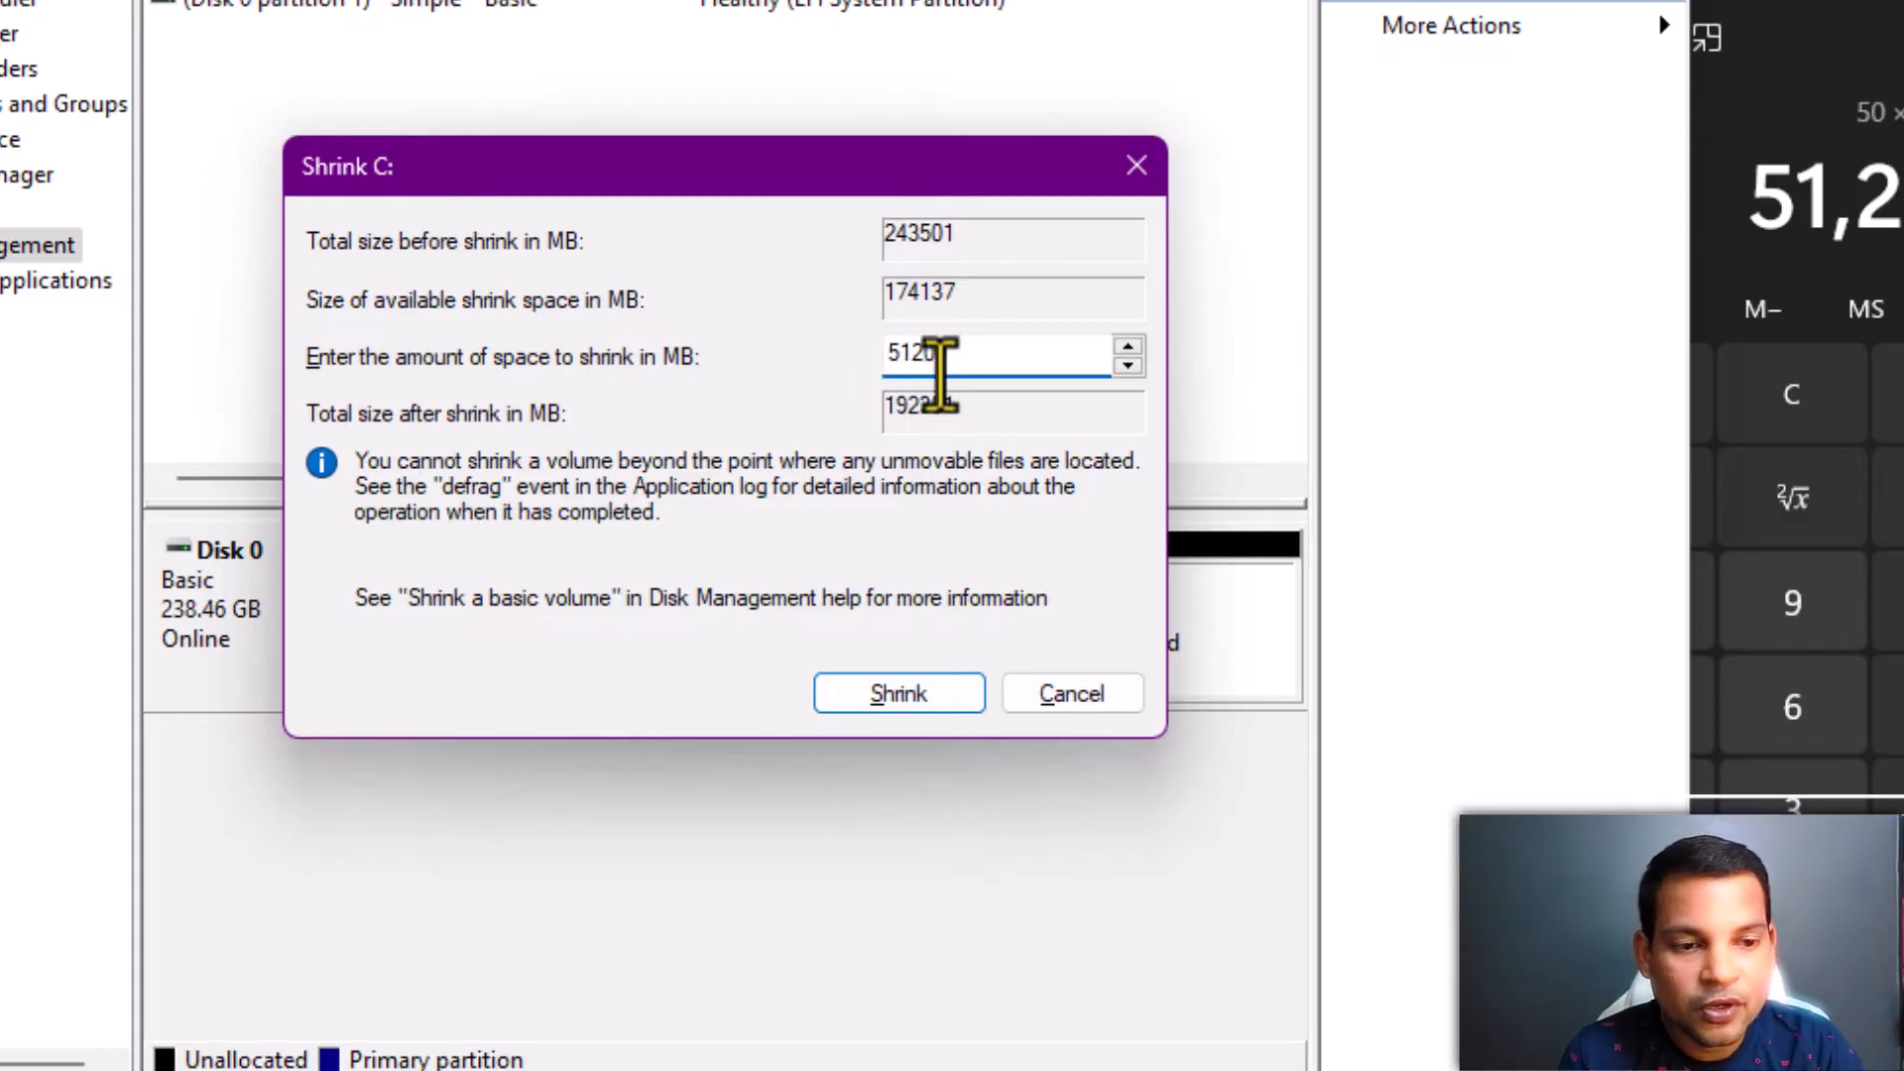
left_click(901, 696)
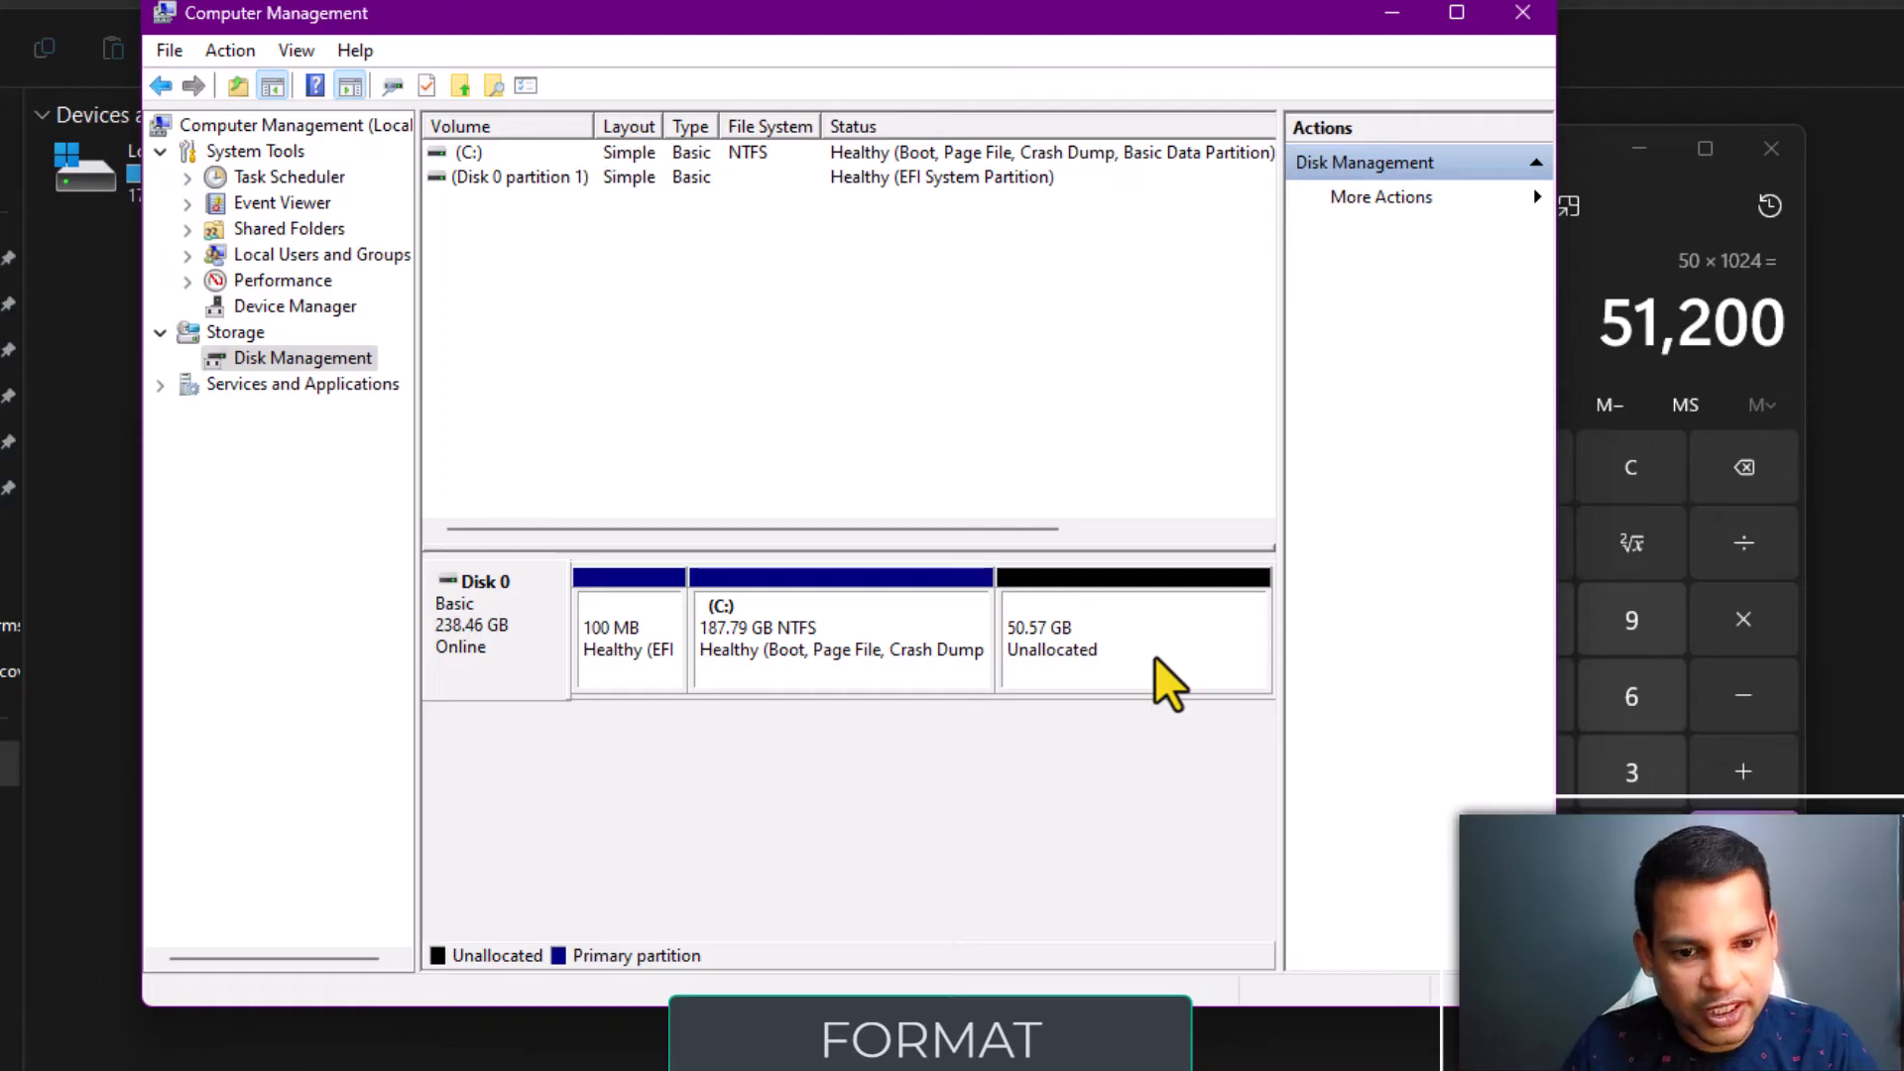
- Start a new simple volume on the unallocated space of Disk 0, using the full 51779 MB
right_click(1075, 629)
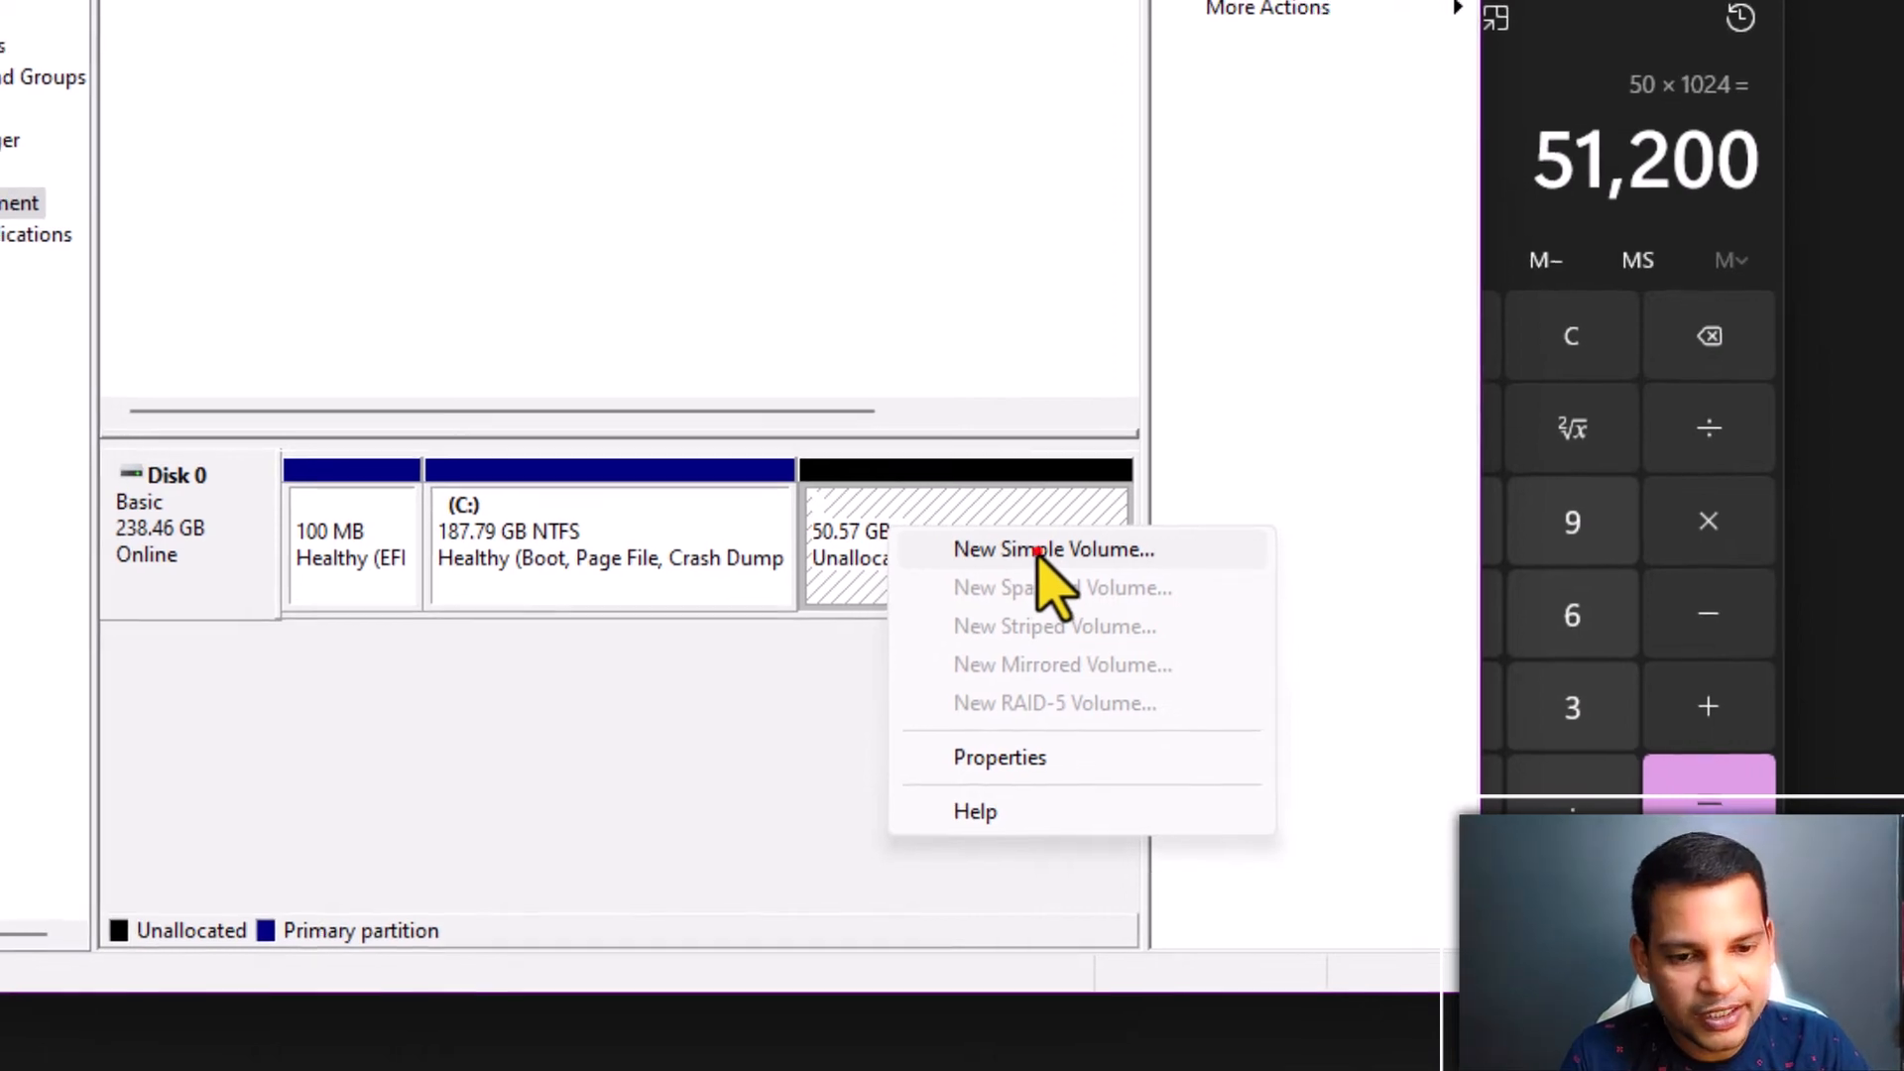
left_click(1032, 548)
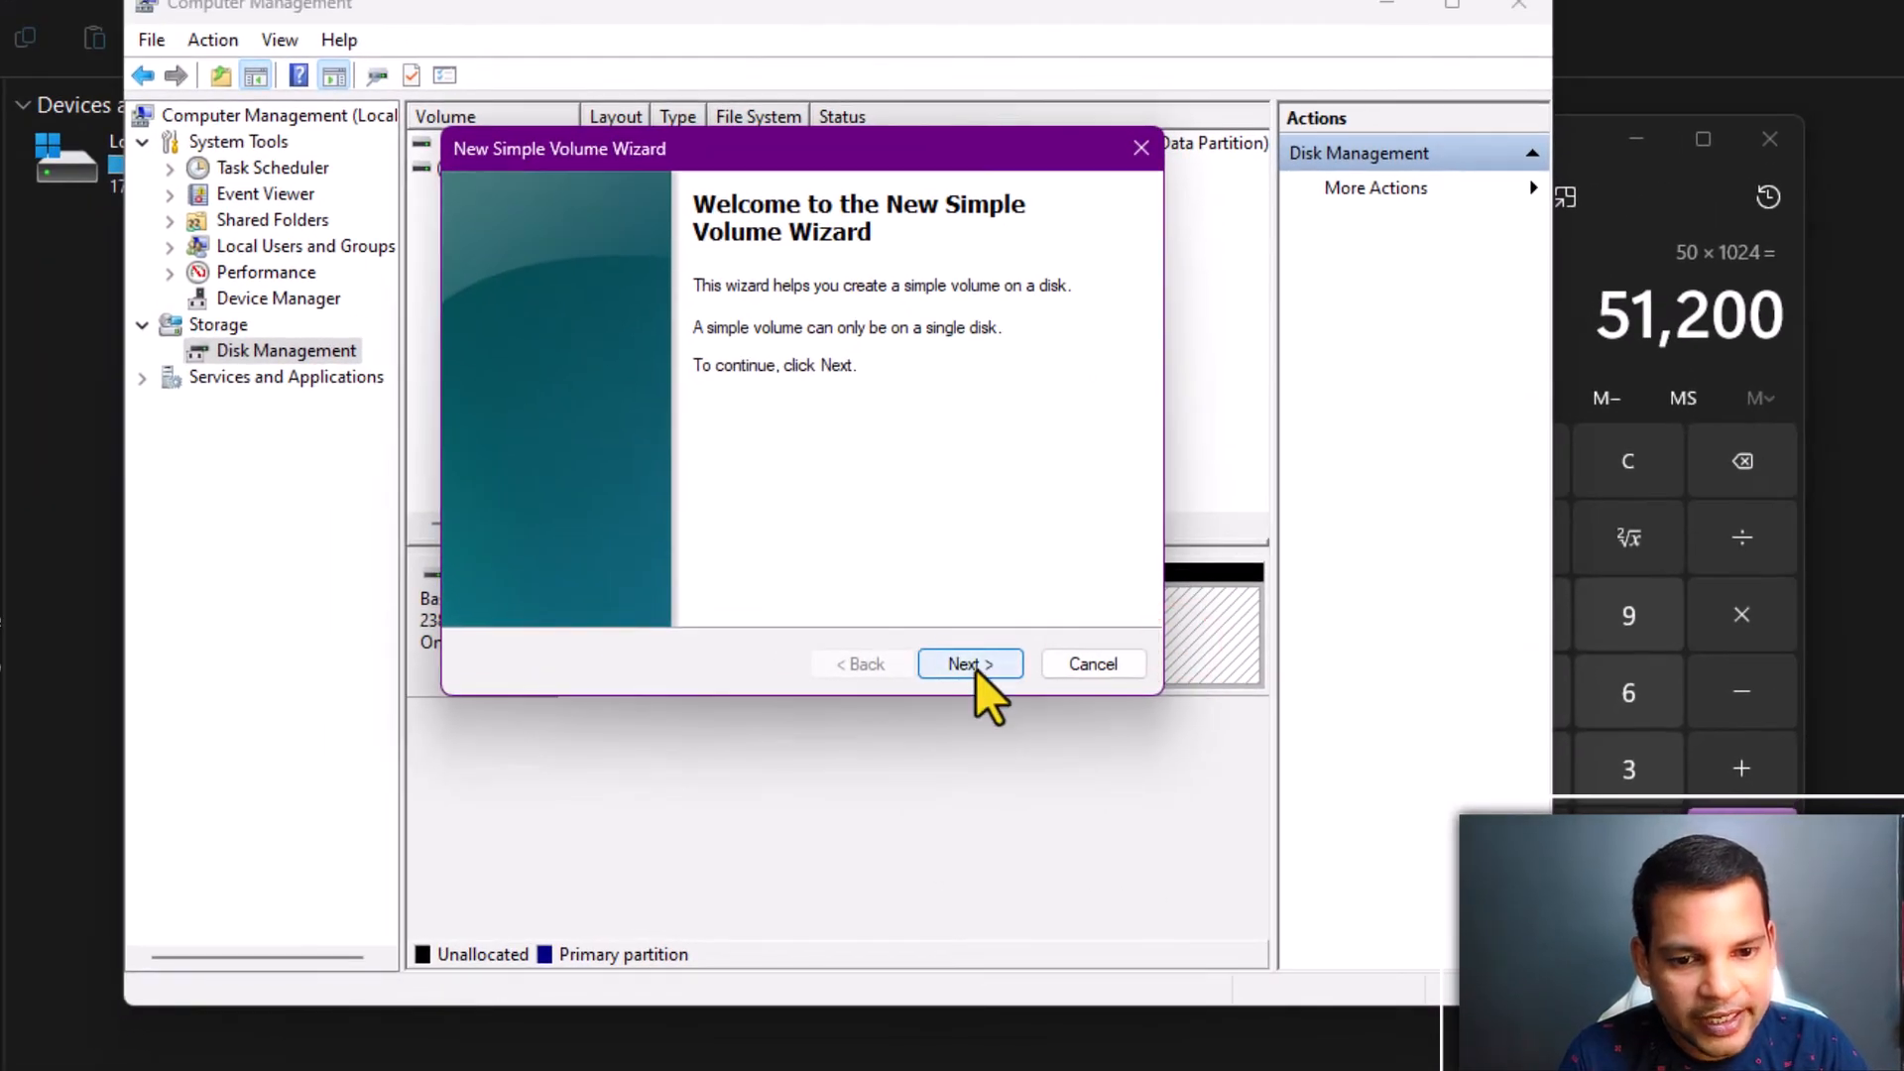
left_click(976, 669)
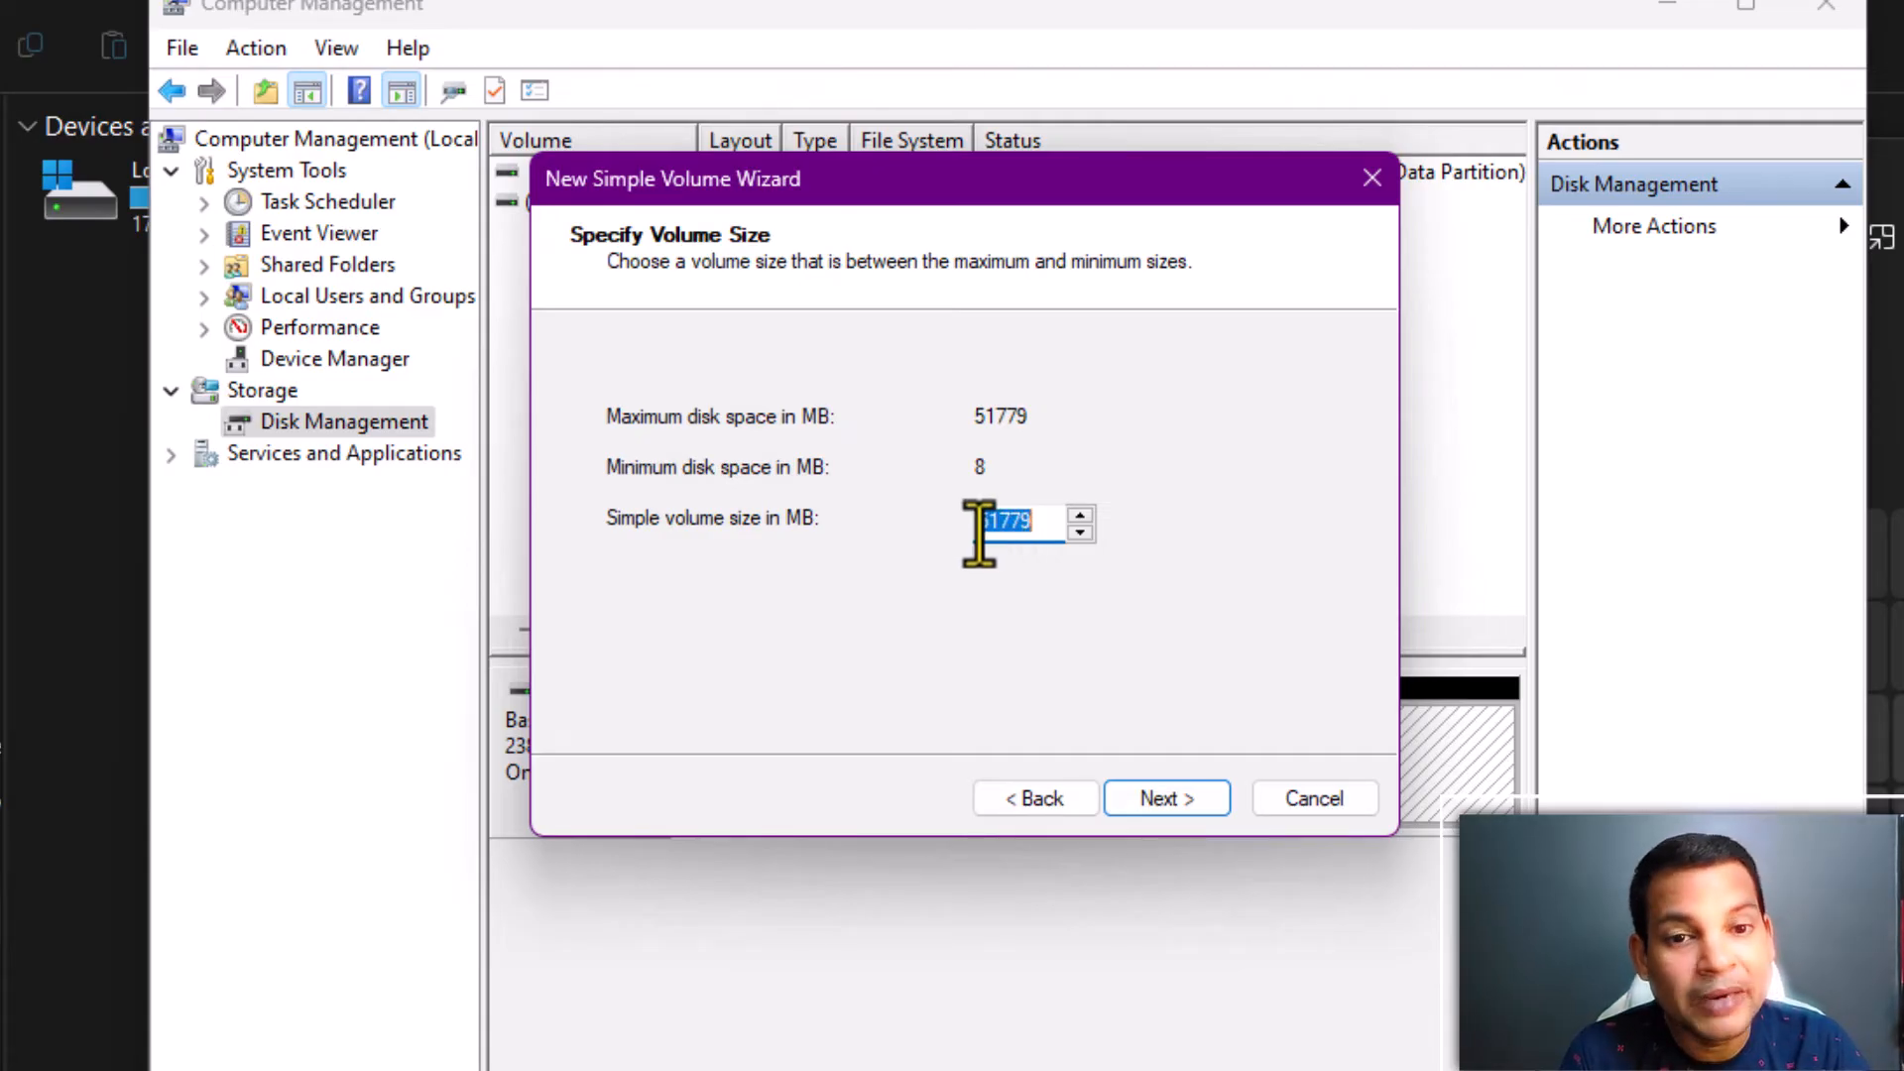
double_click(1050, 519)
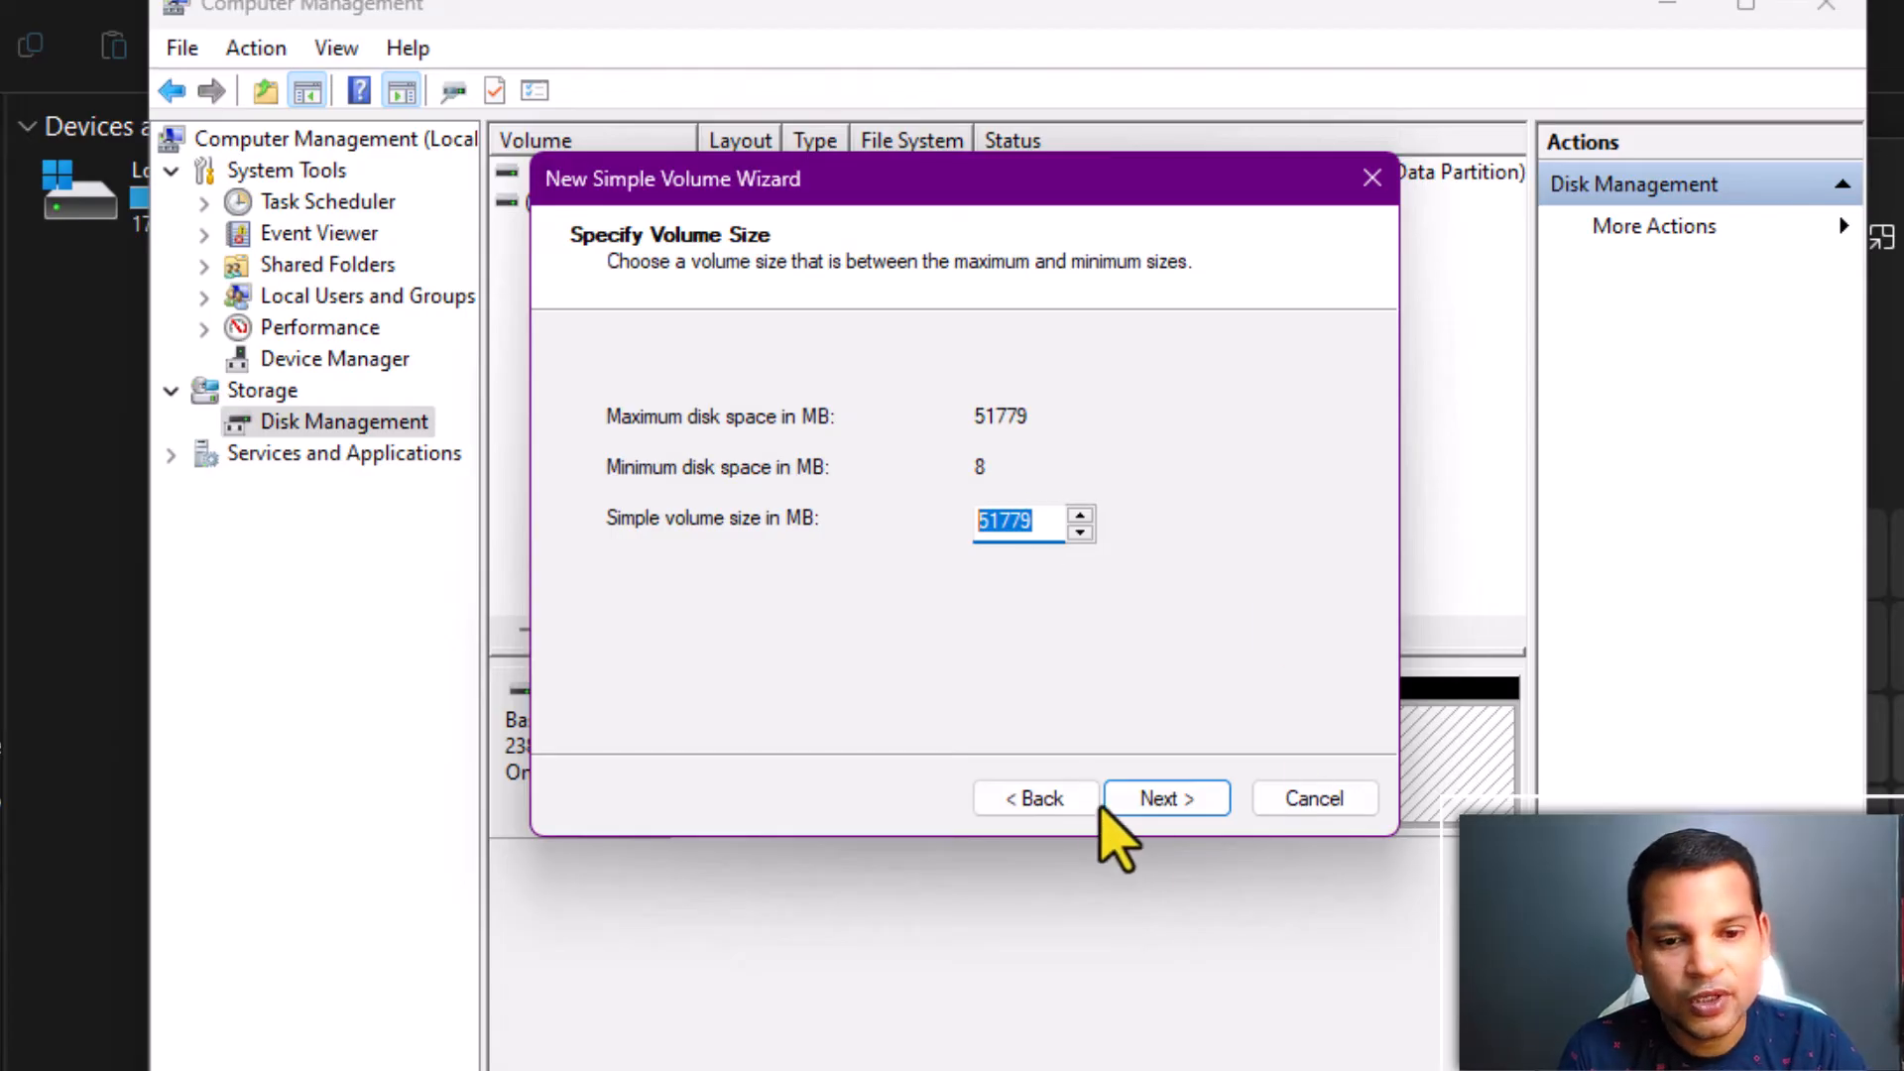
left_click(1189, 812)
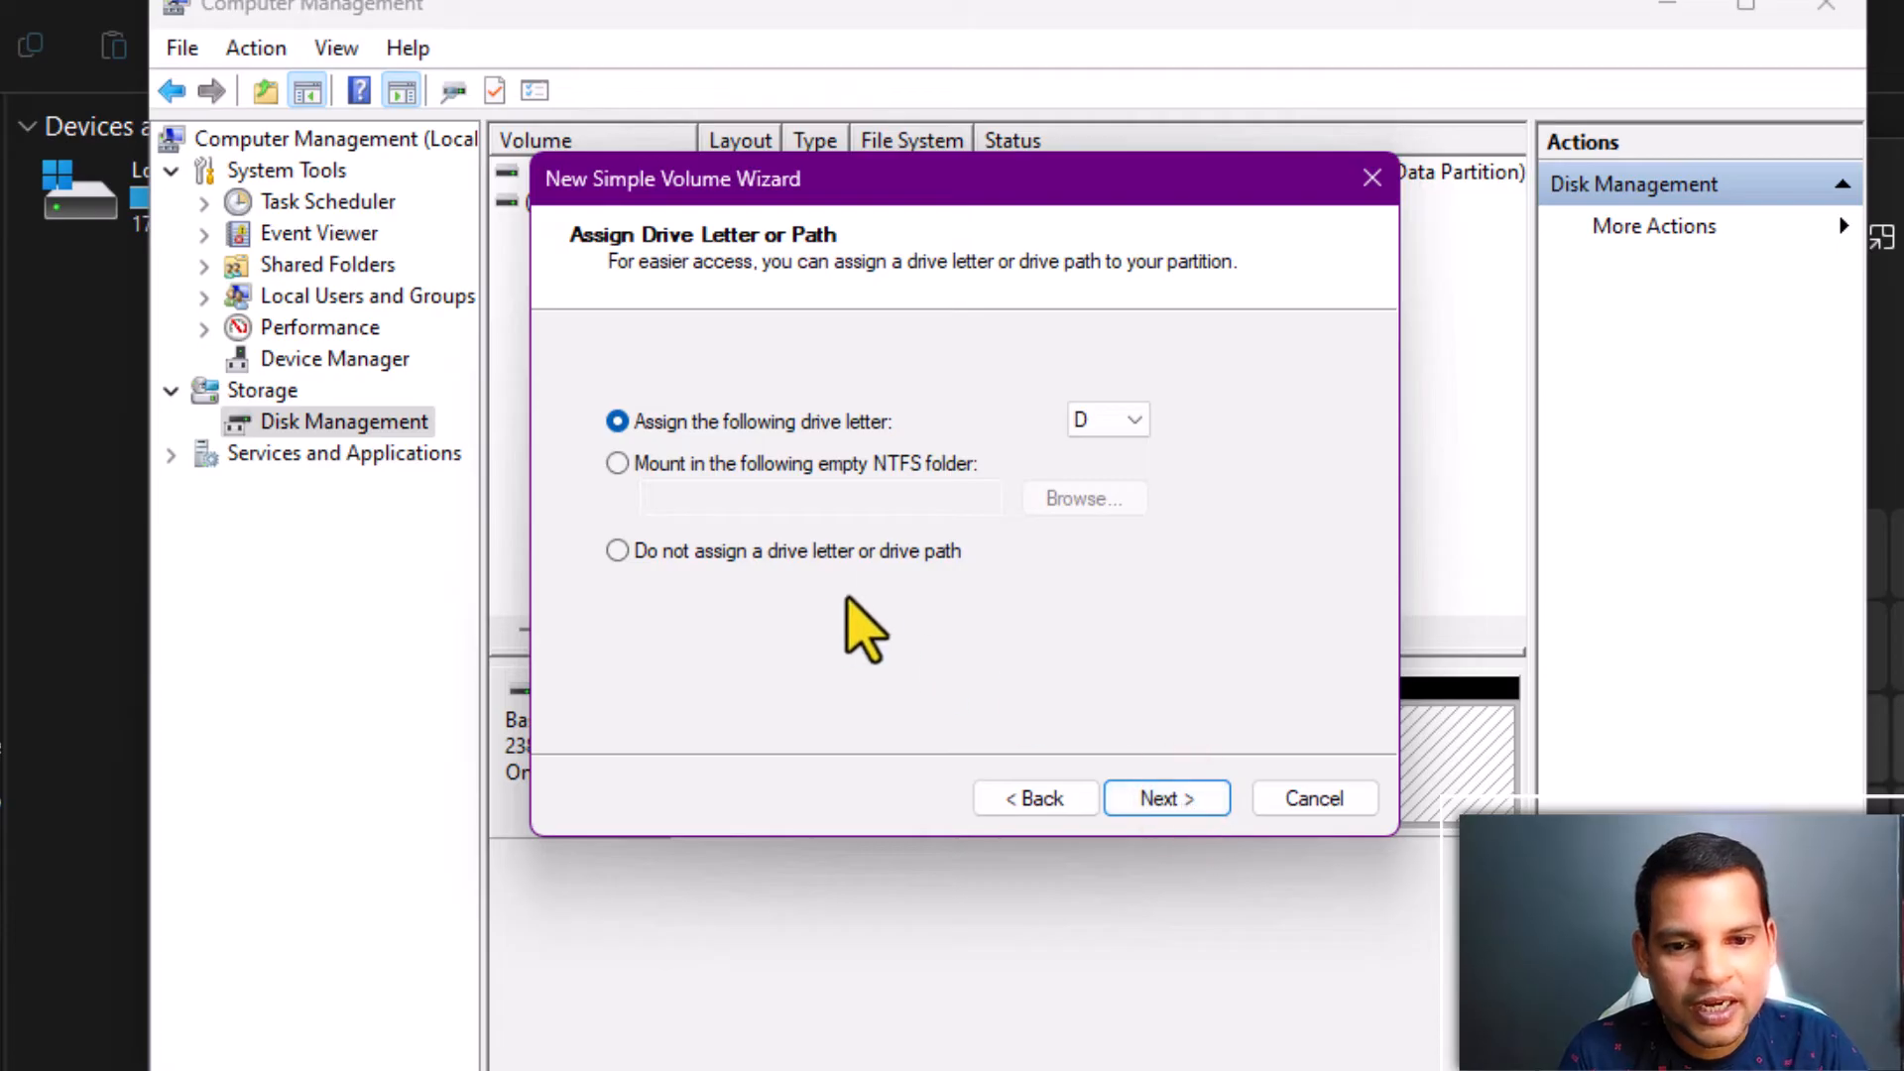
- Review the available drive letters and assign D to the new volume
left_click(1126, 419)
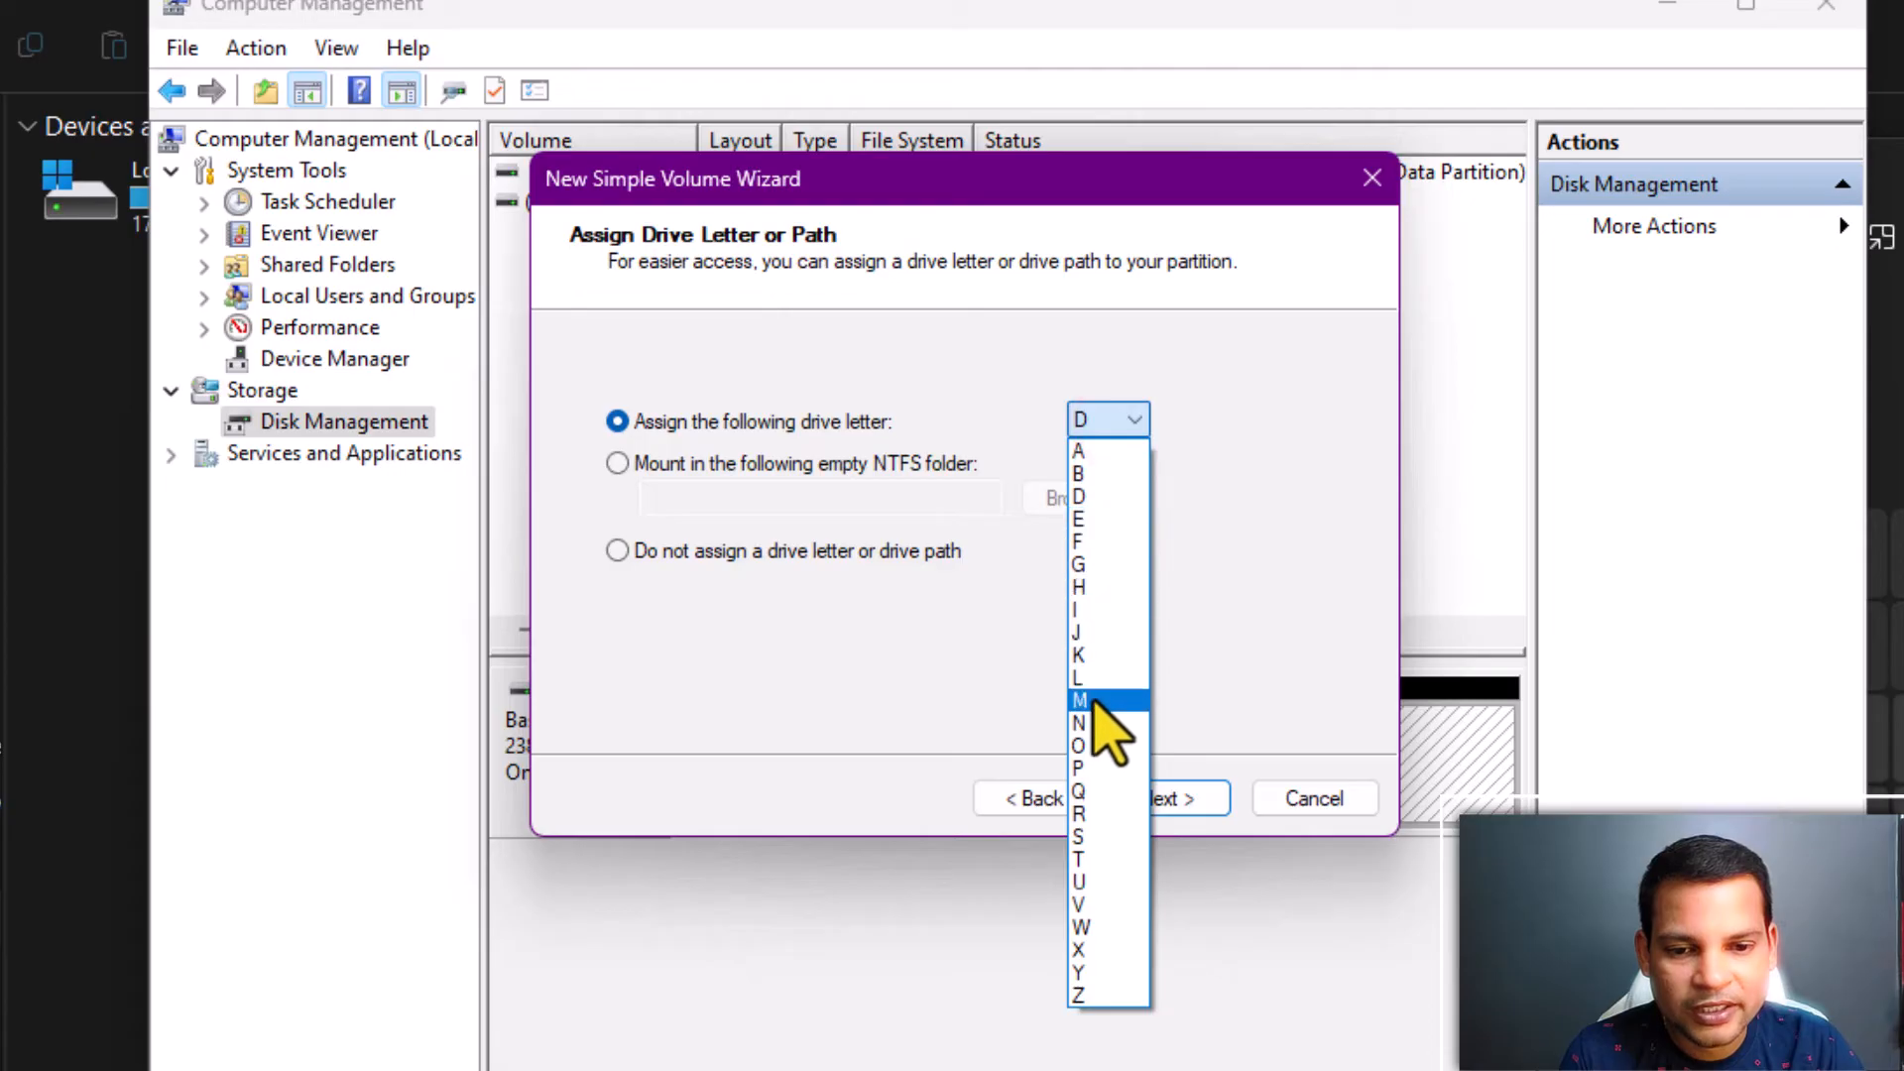
left_click(1198, 442)
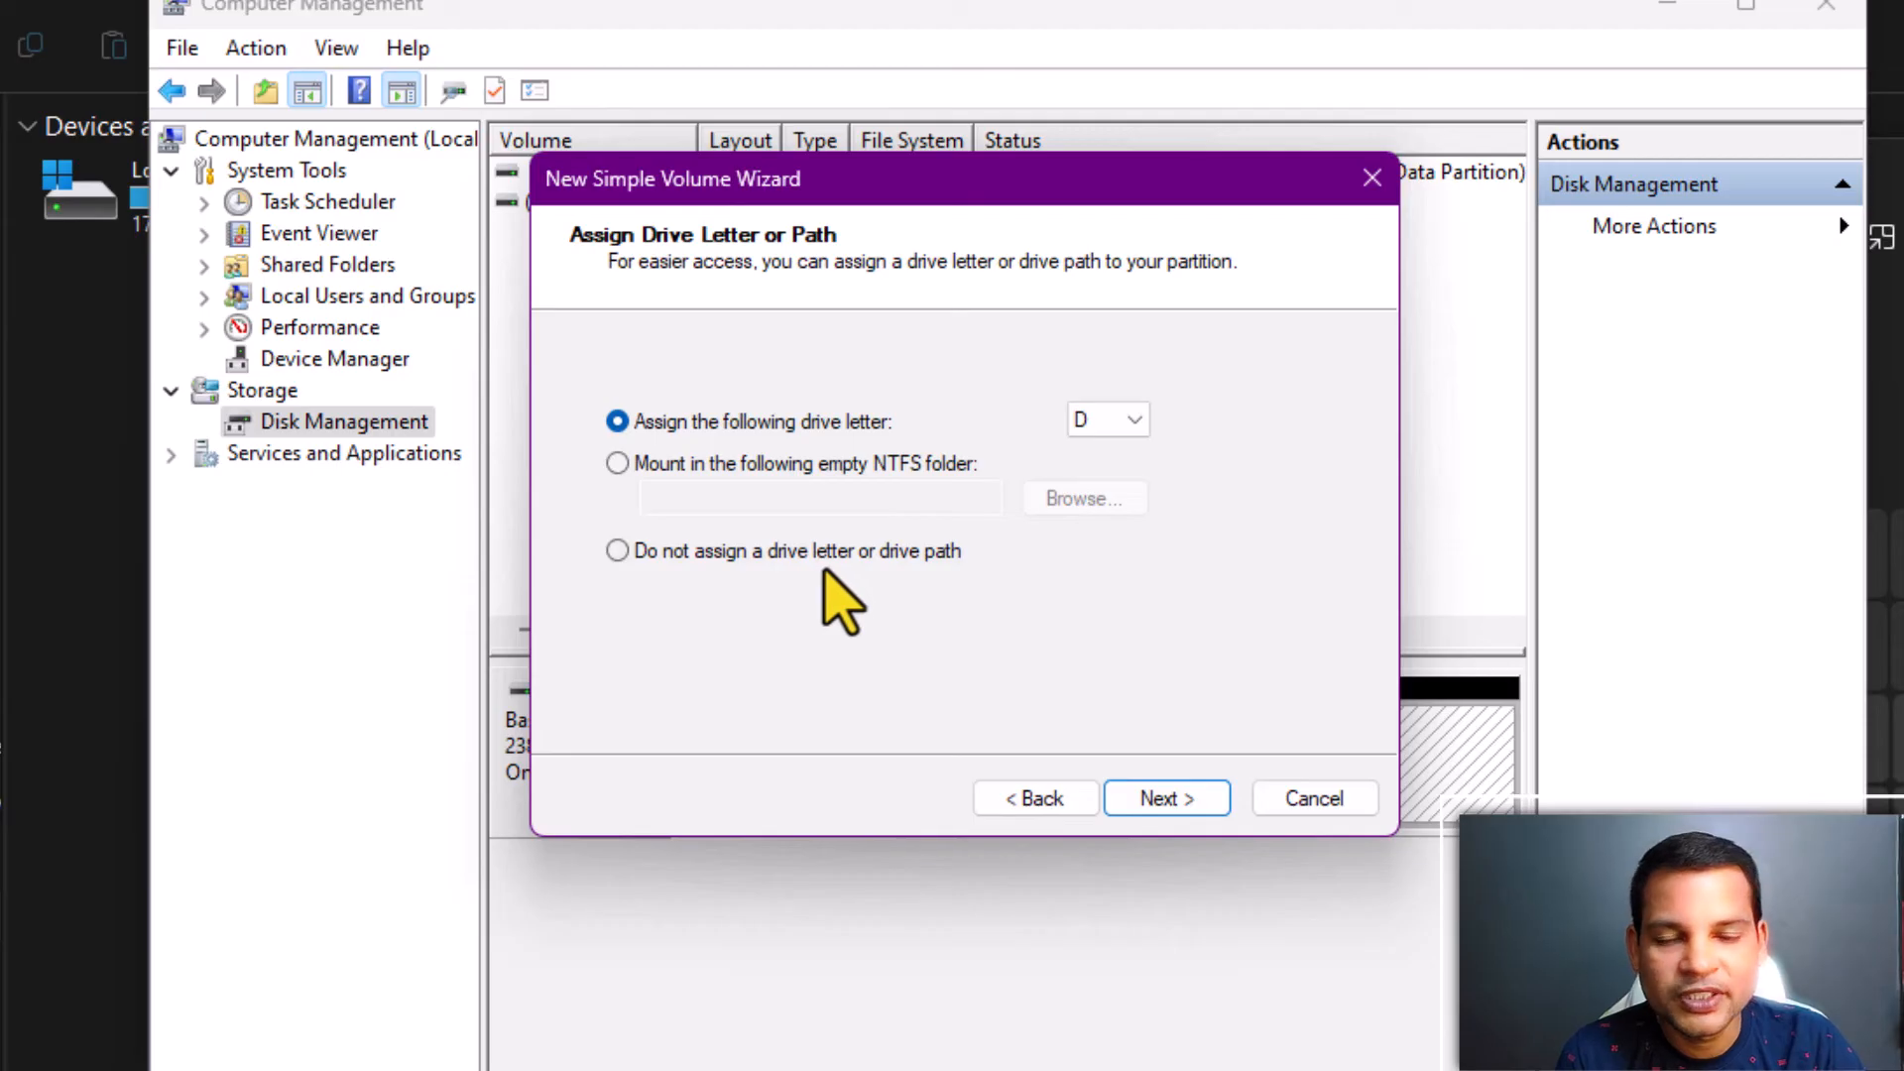
left_click(1160, 799)
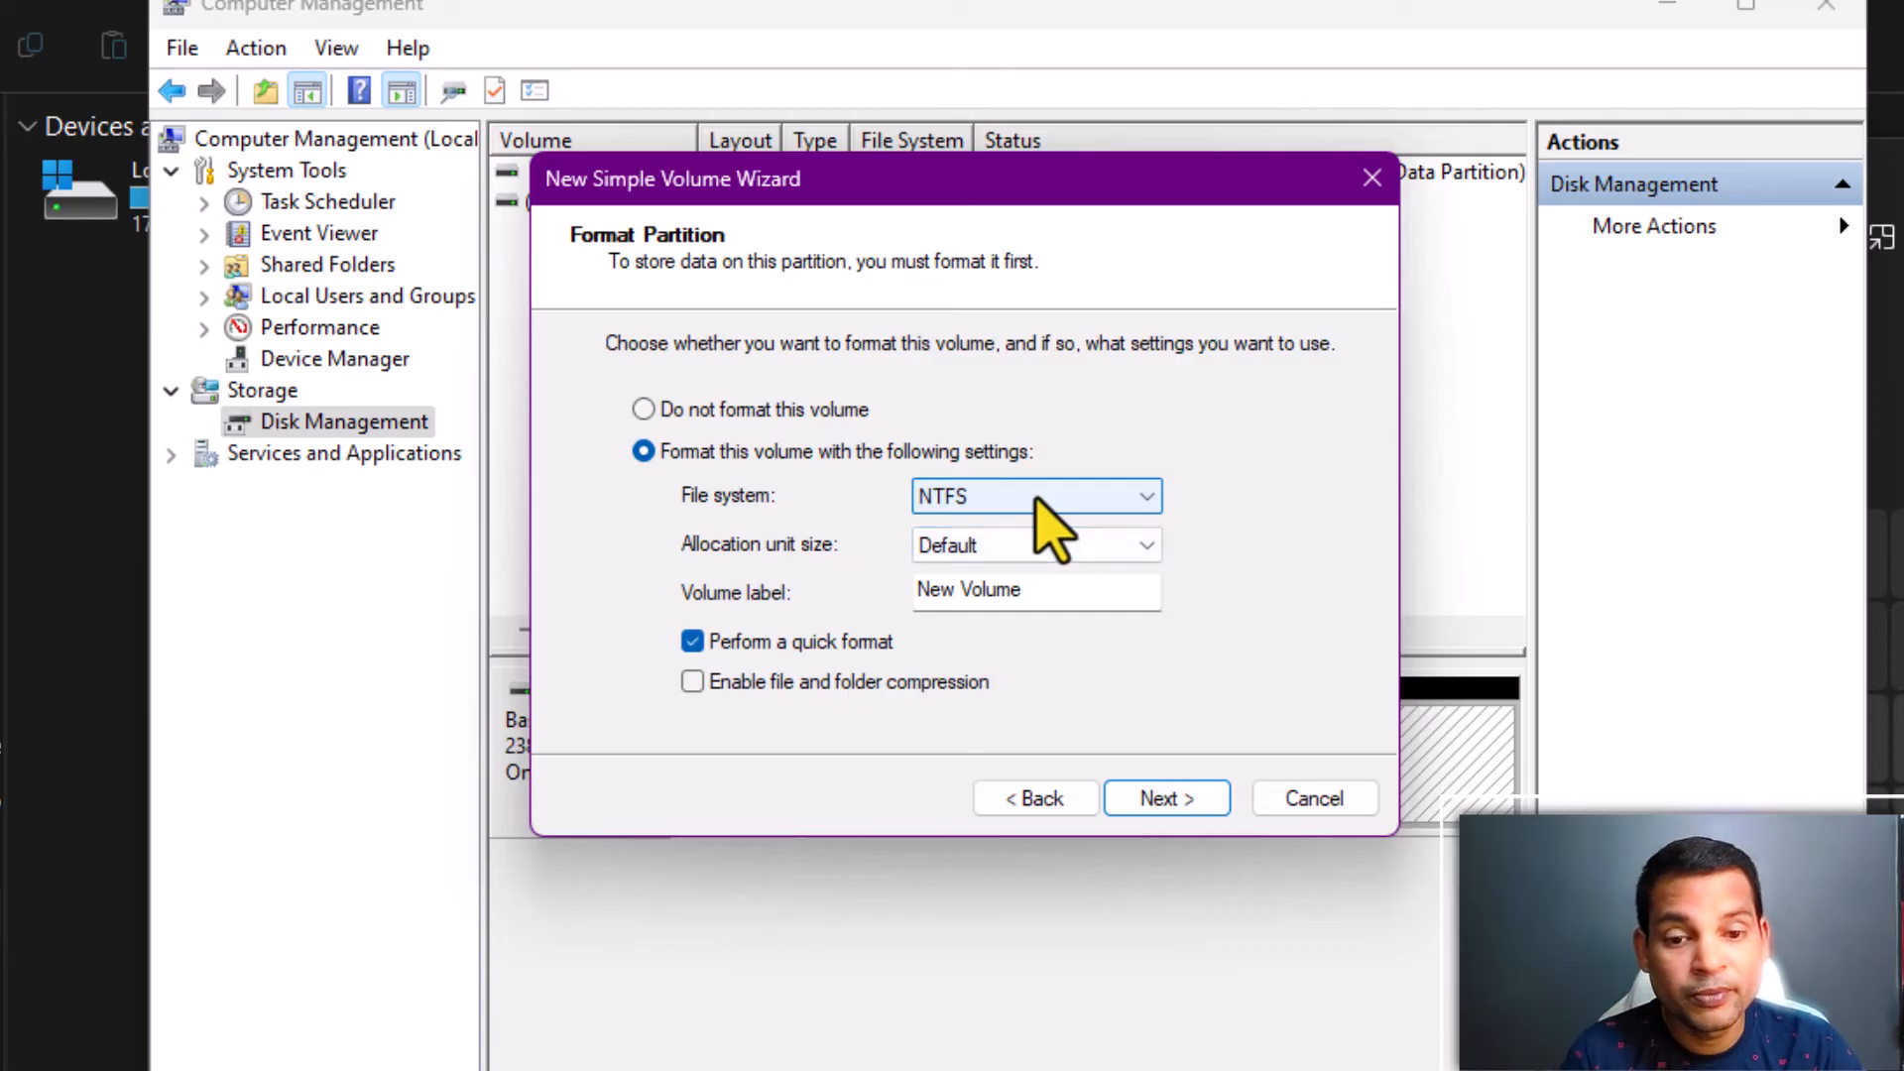
- Review the file system choices and the option to skip formatting, keeping NTFS formatting selected for the new volume
left_click(1083, 494)
left_click(1083, 494)
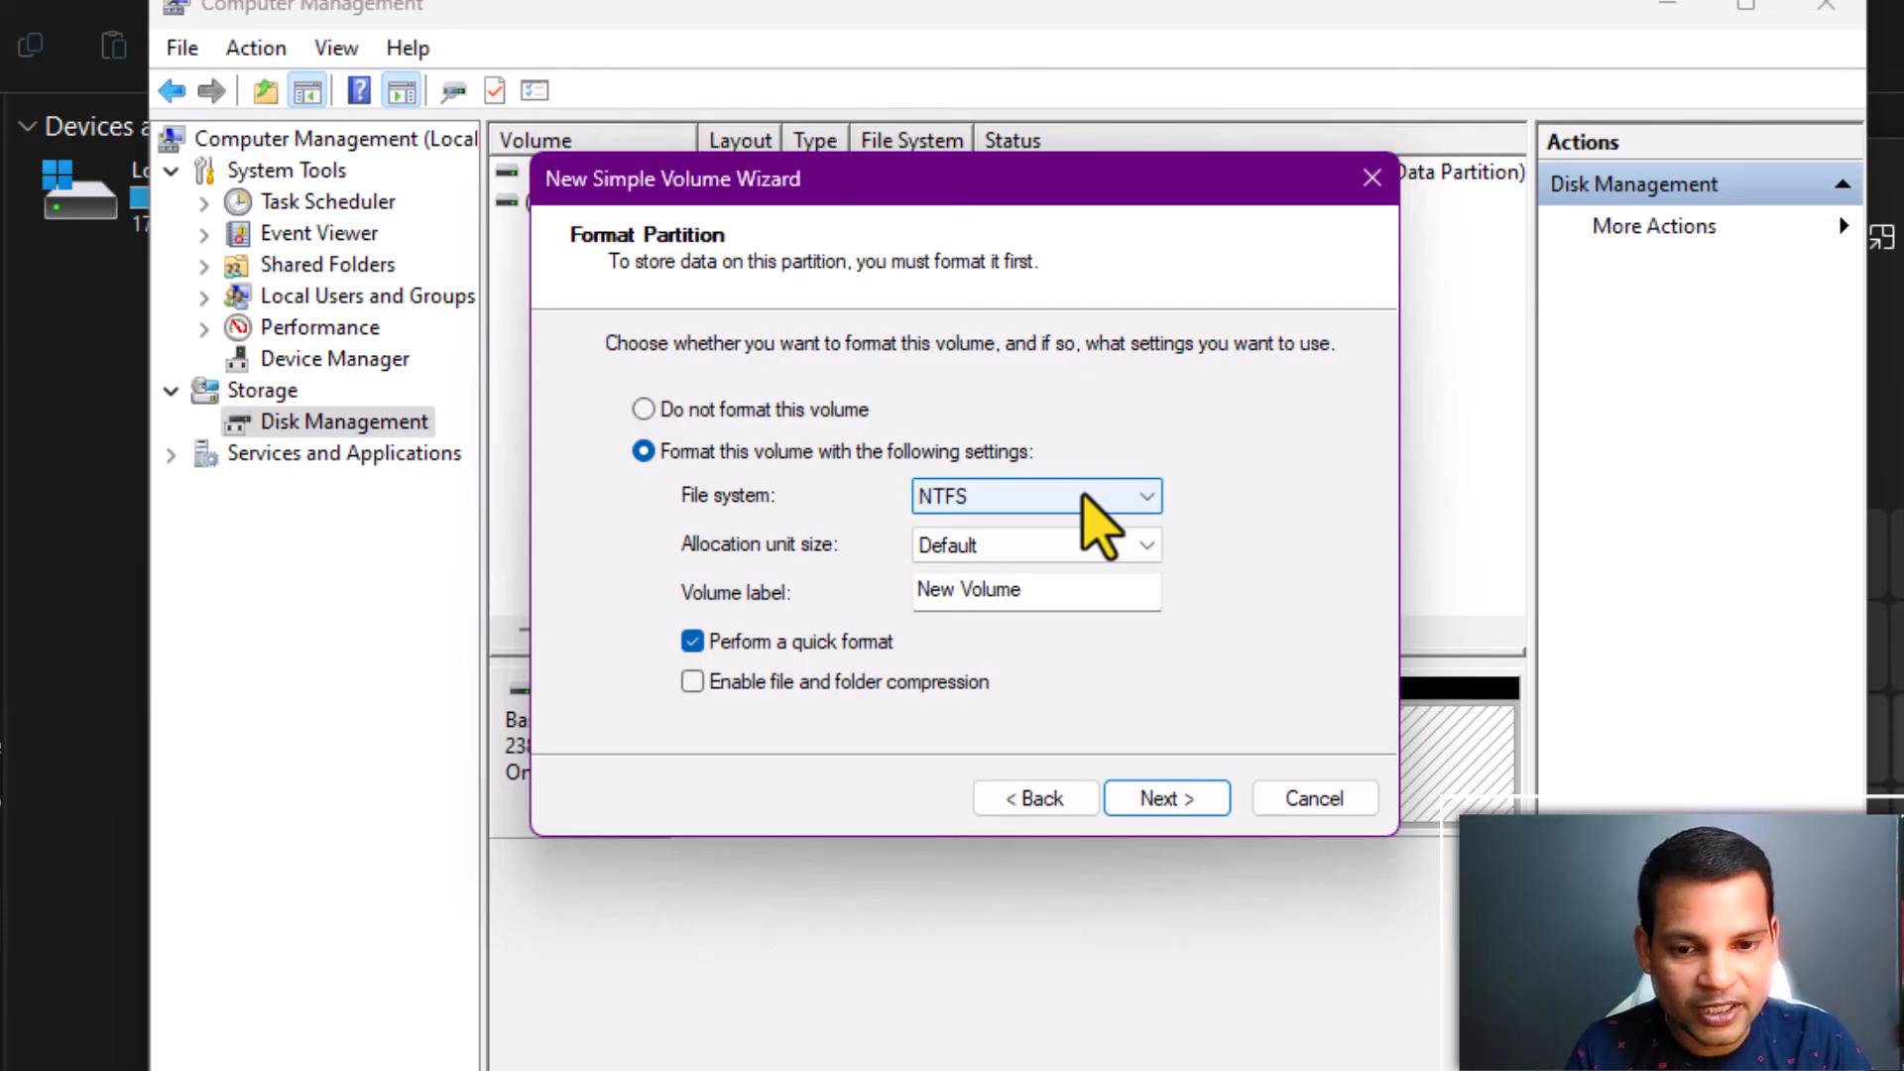
left_click(1084, 496)
left_click(1084, 496)
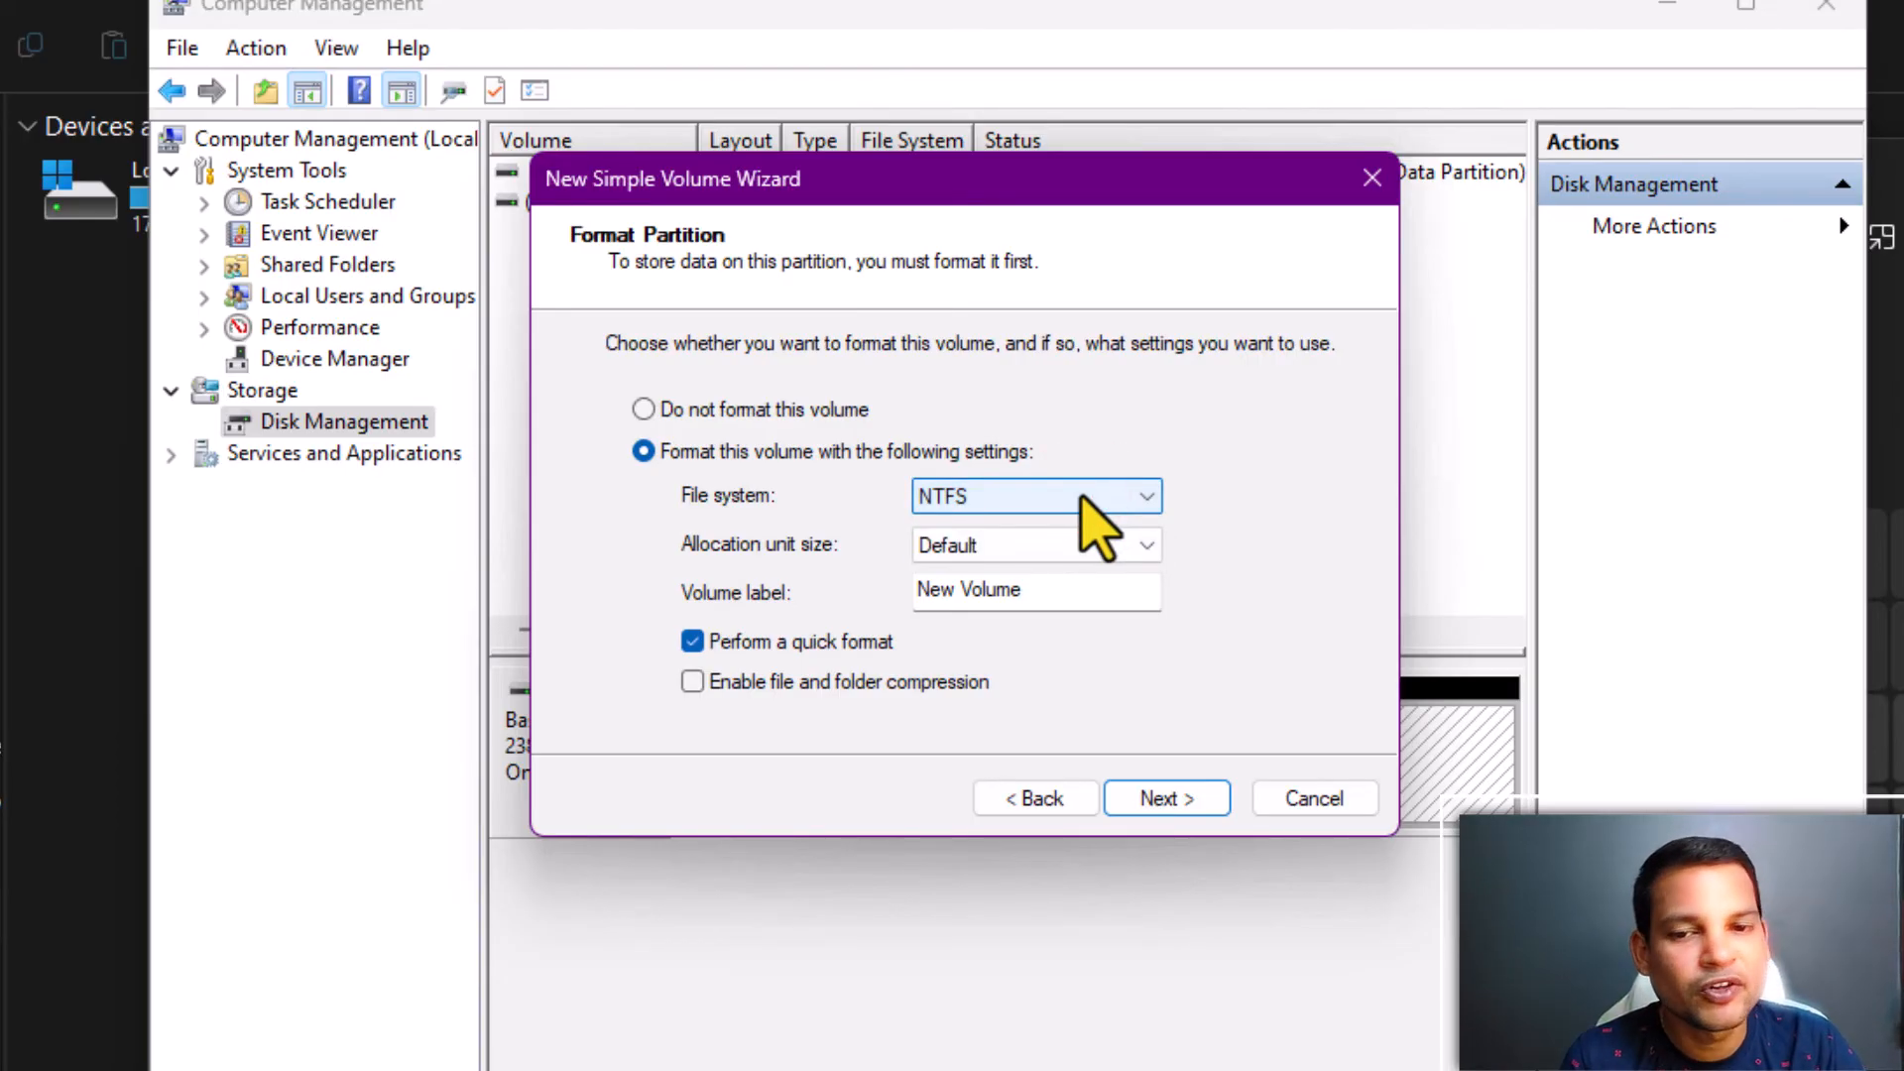
left_click(725, 410)
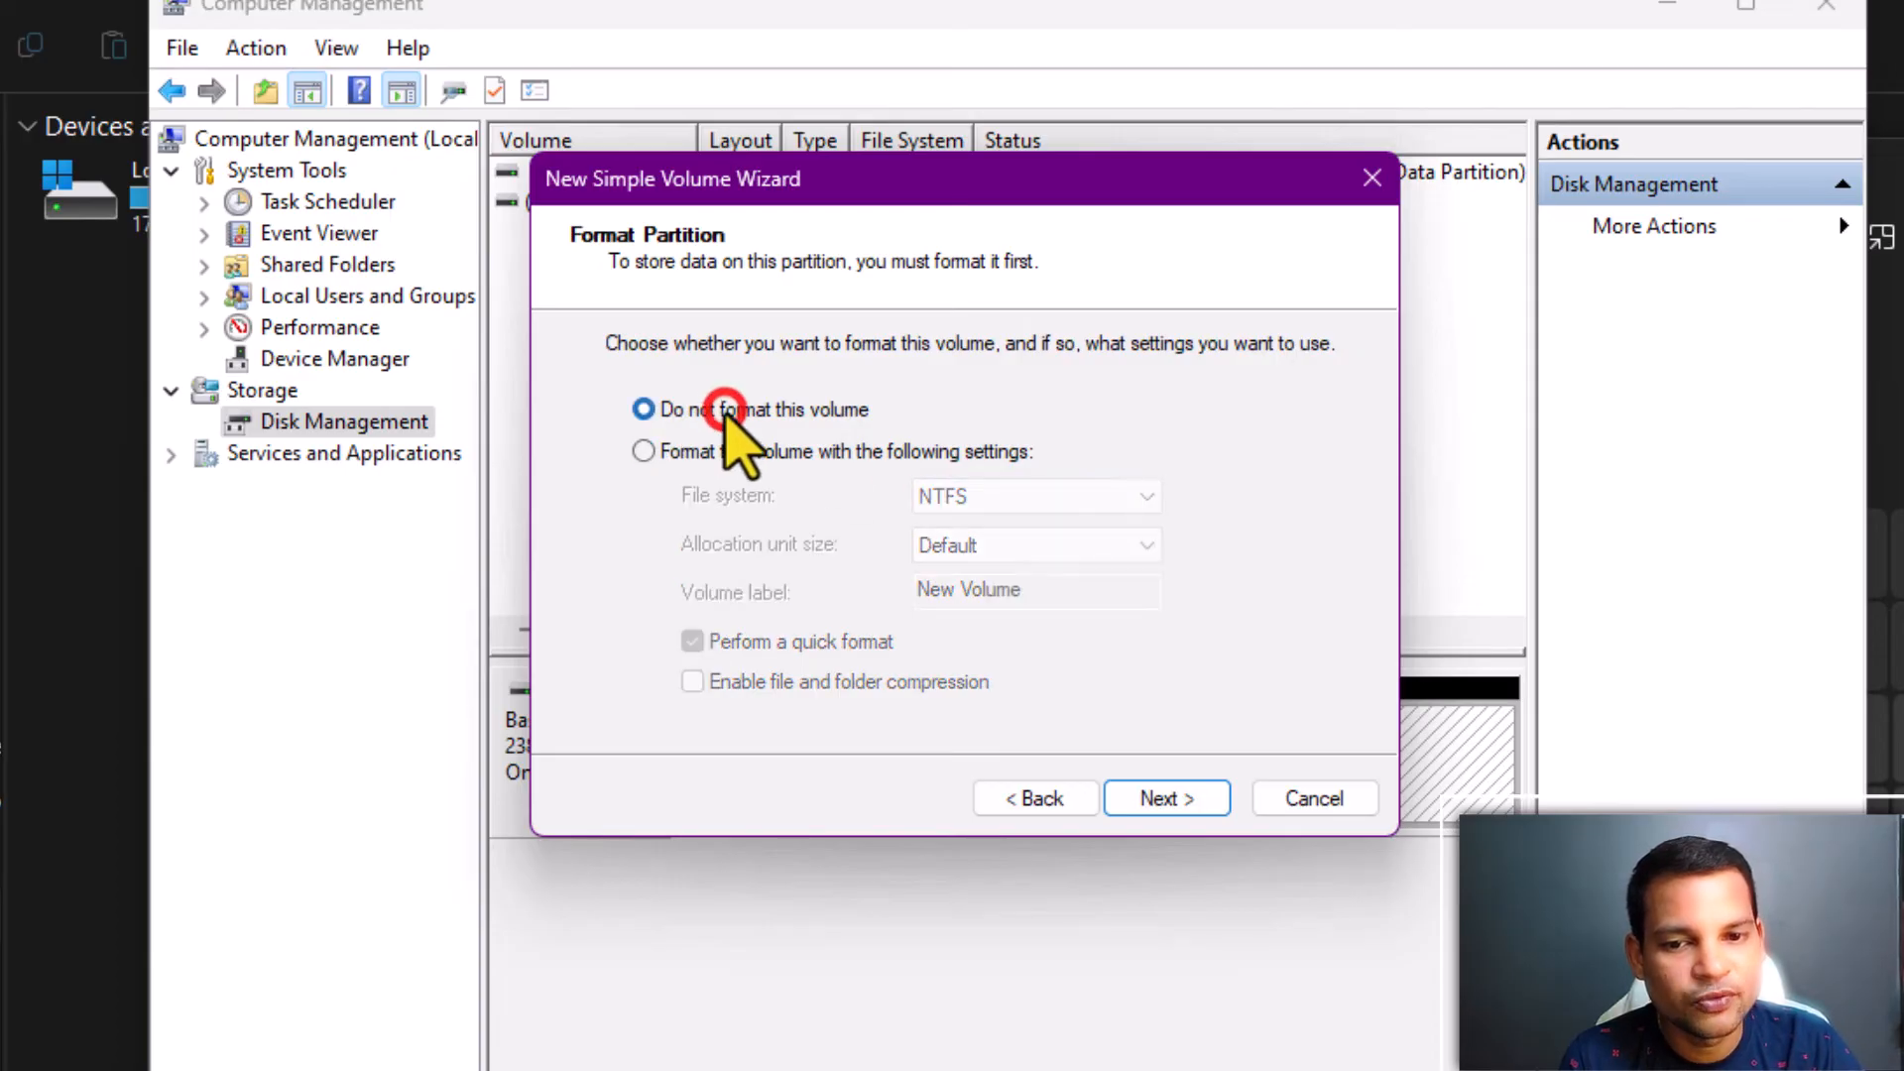
left_click(696, 459)
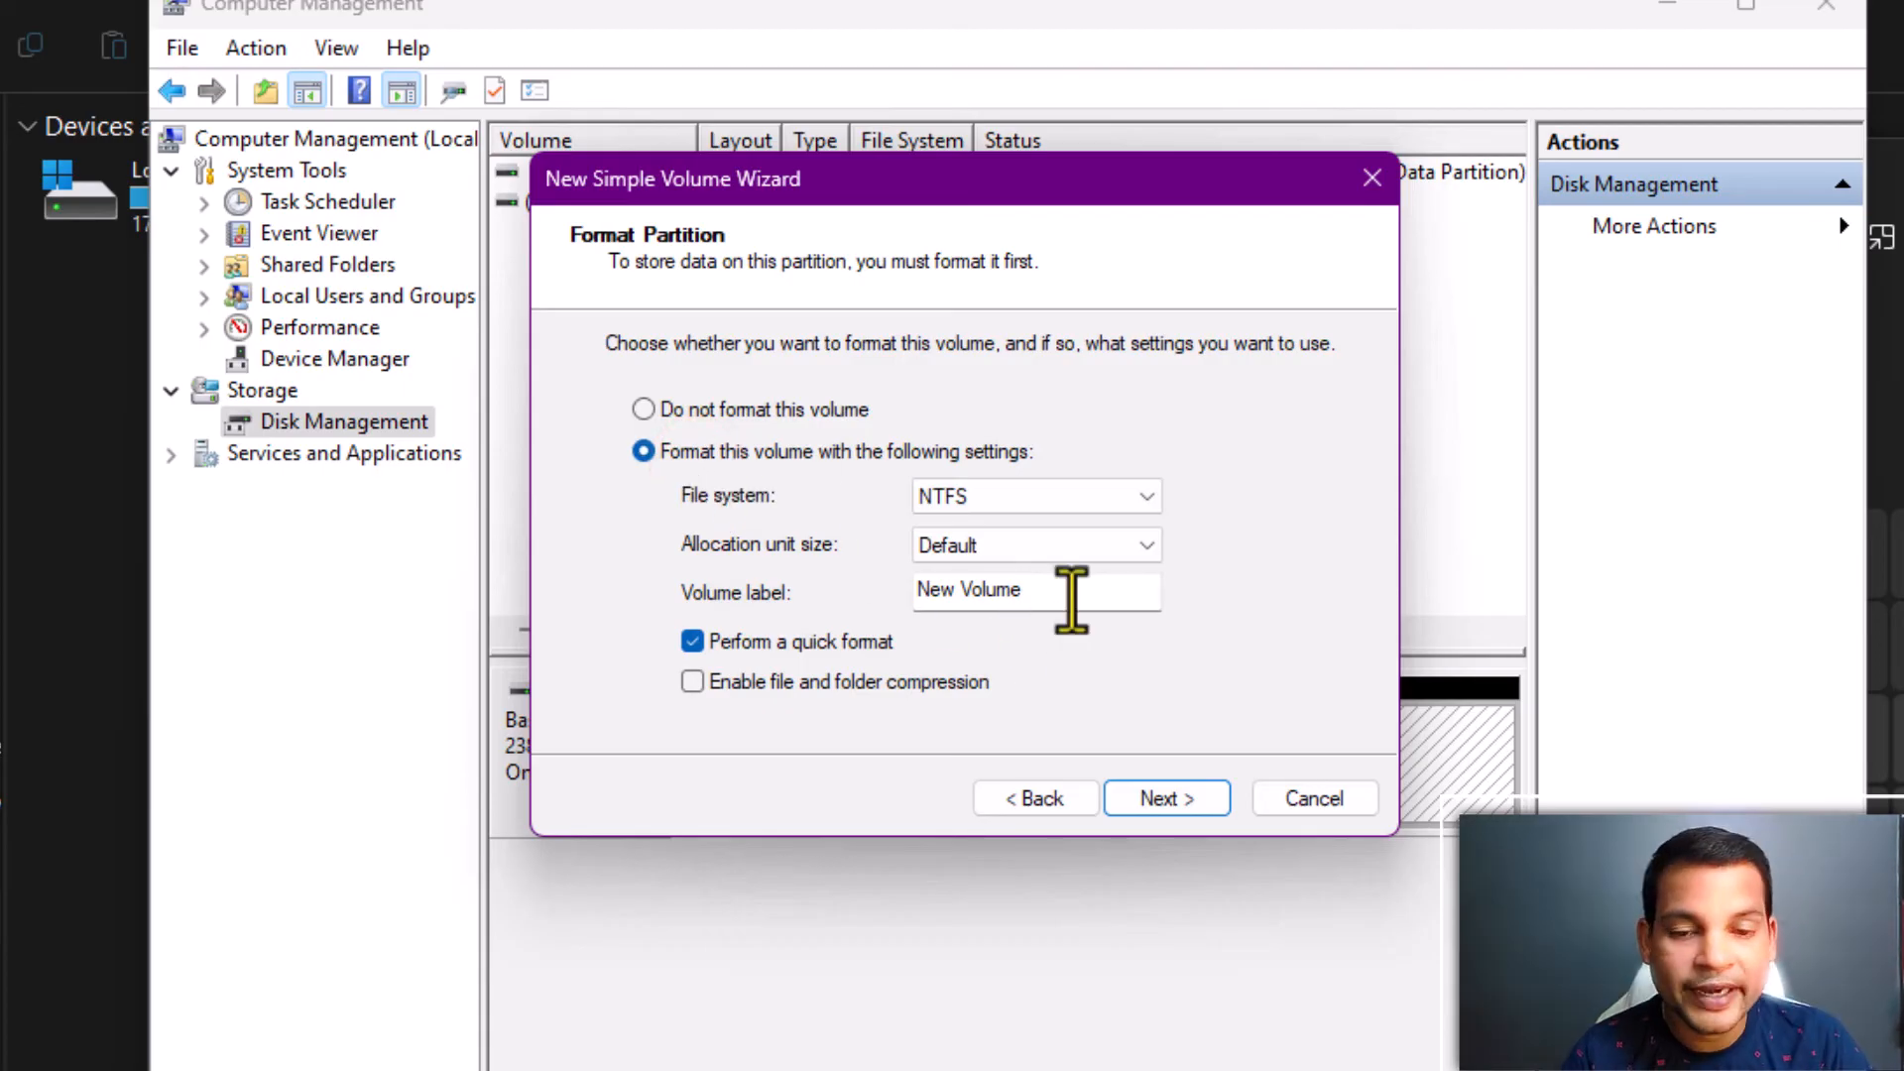
- Keep the volume label New Volume with quick format enabled, and finish creating the D: simple volume
left_click_drag(1072, 594, 897, 595)
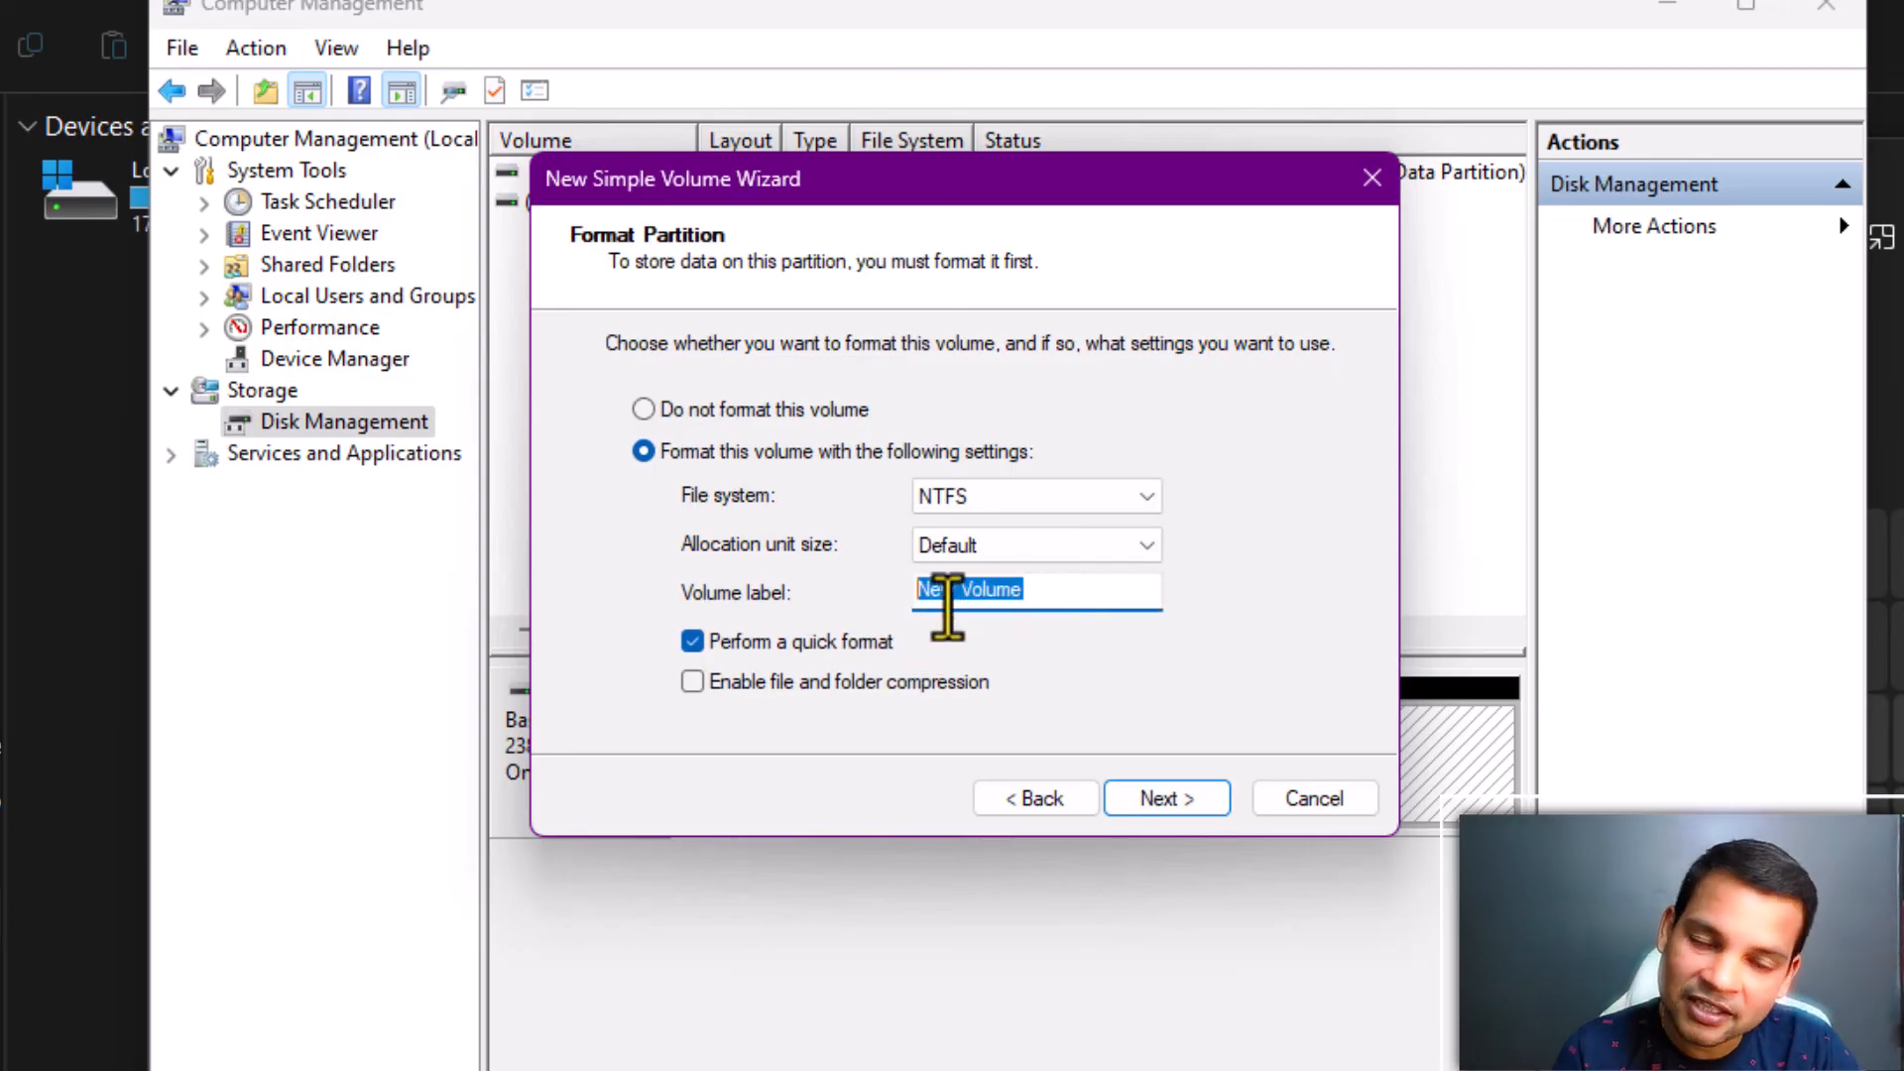
left_click(1116, 659)
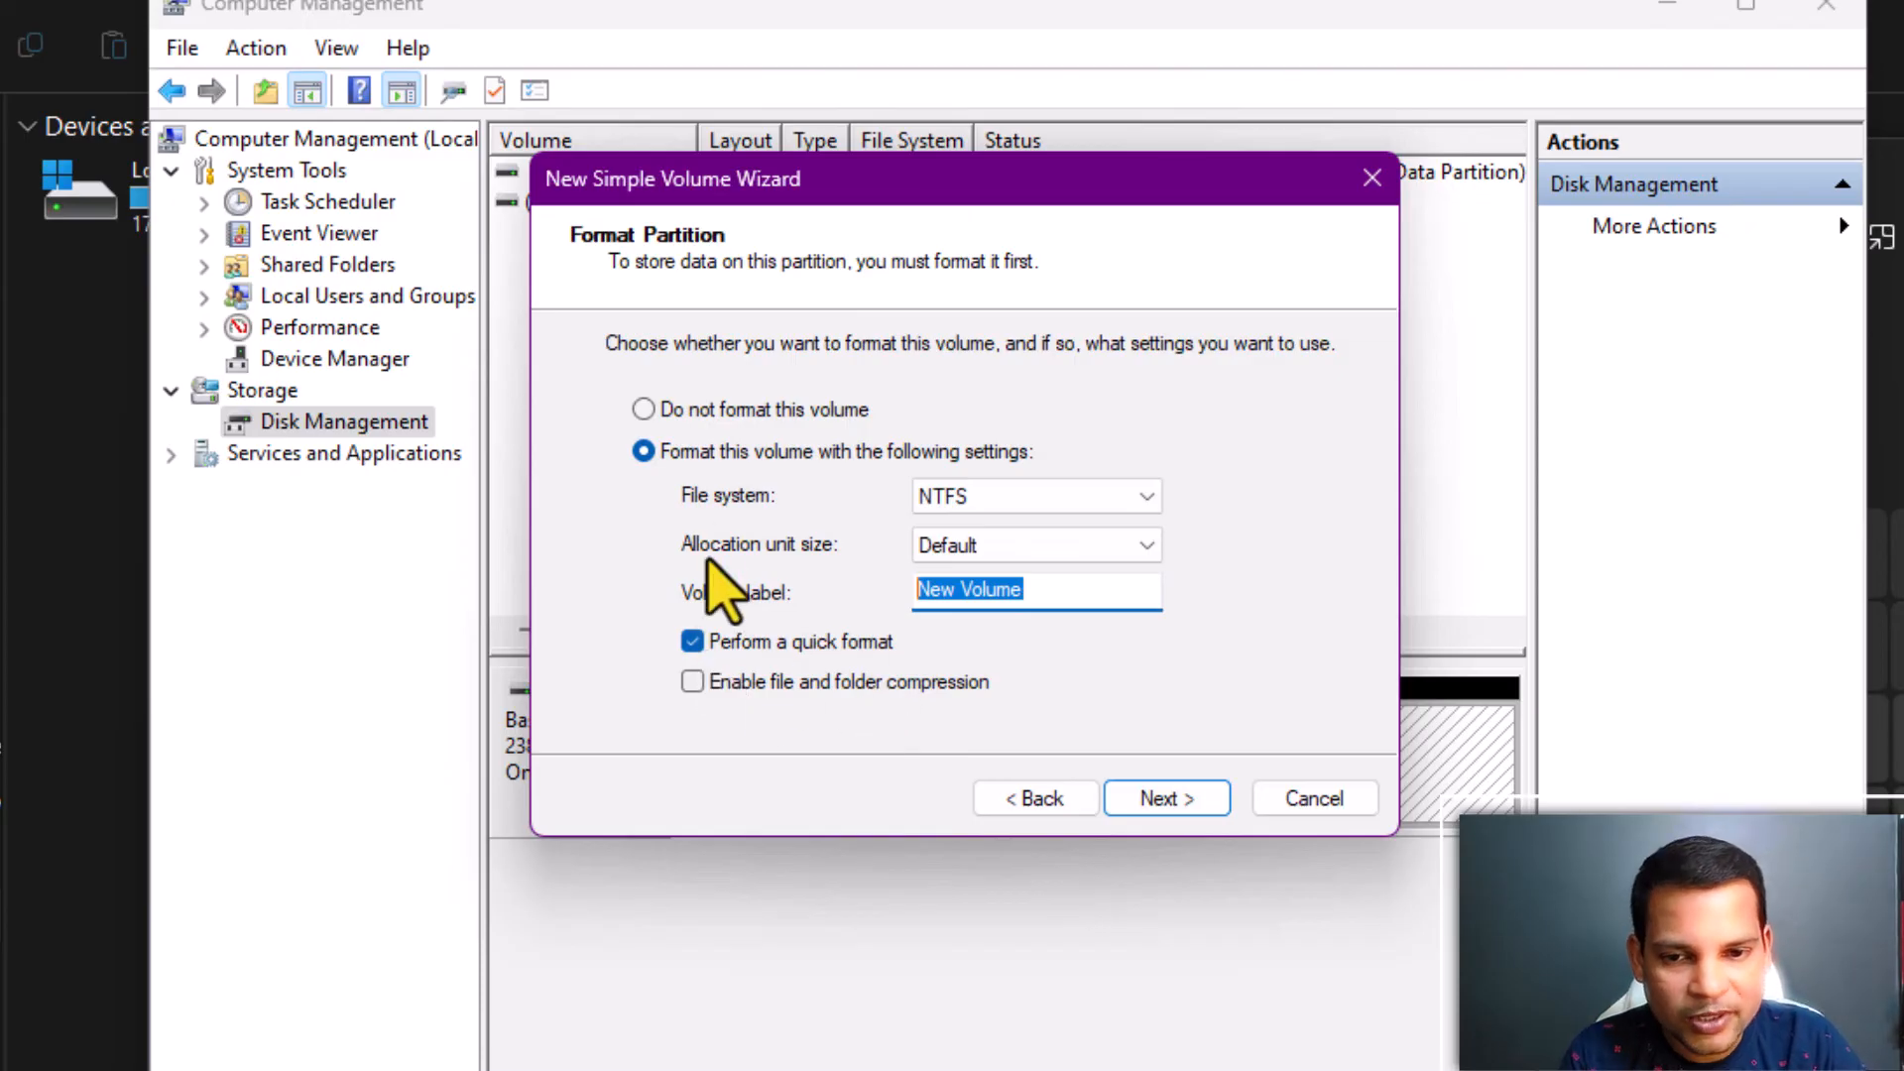
left_click(1162, 803)
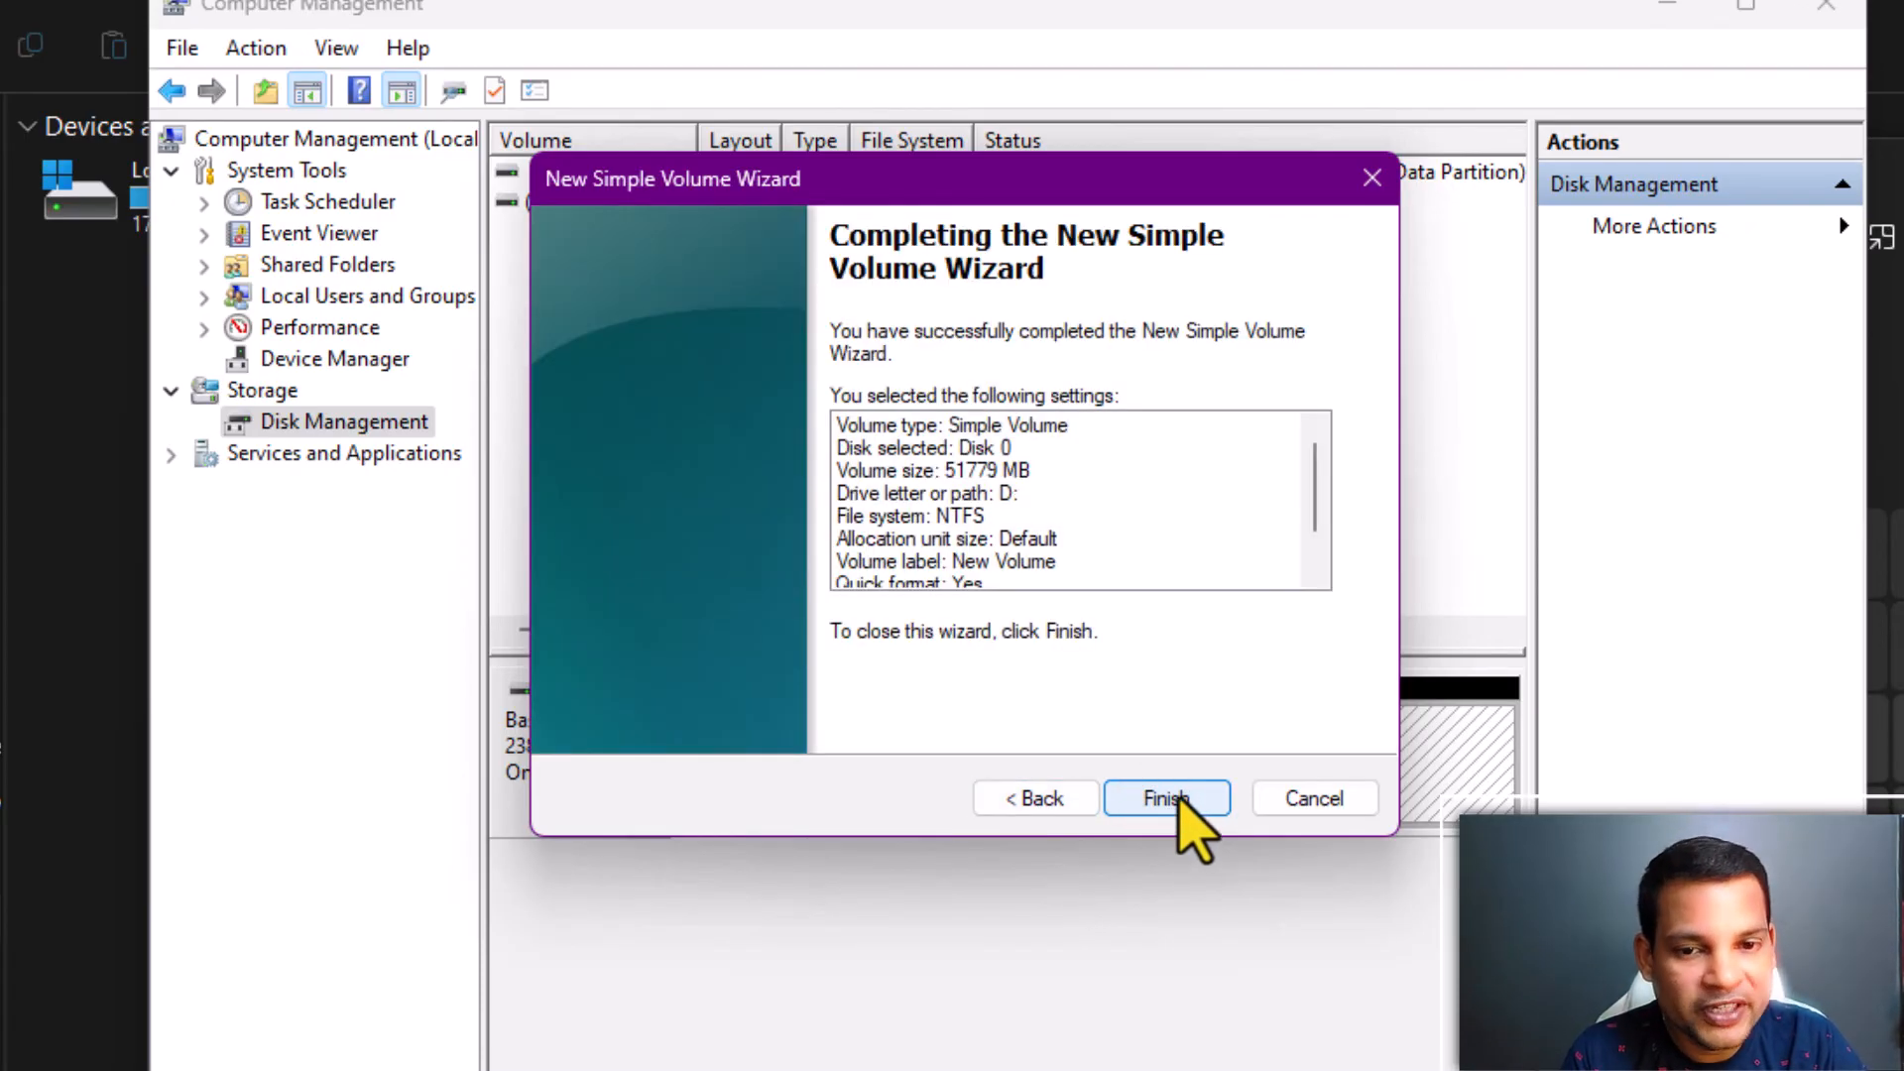
left_click(1178, 799)
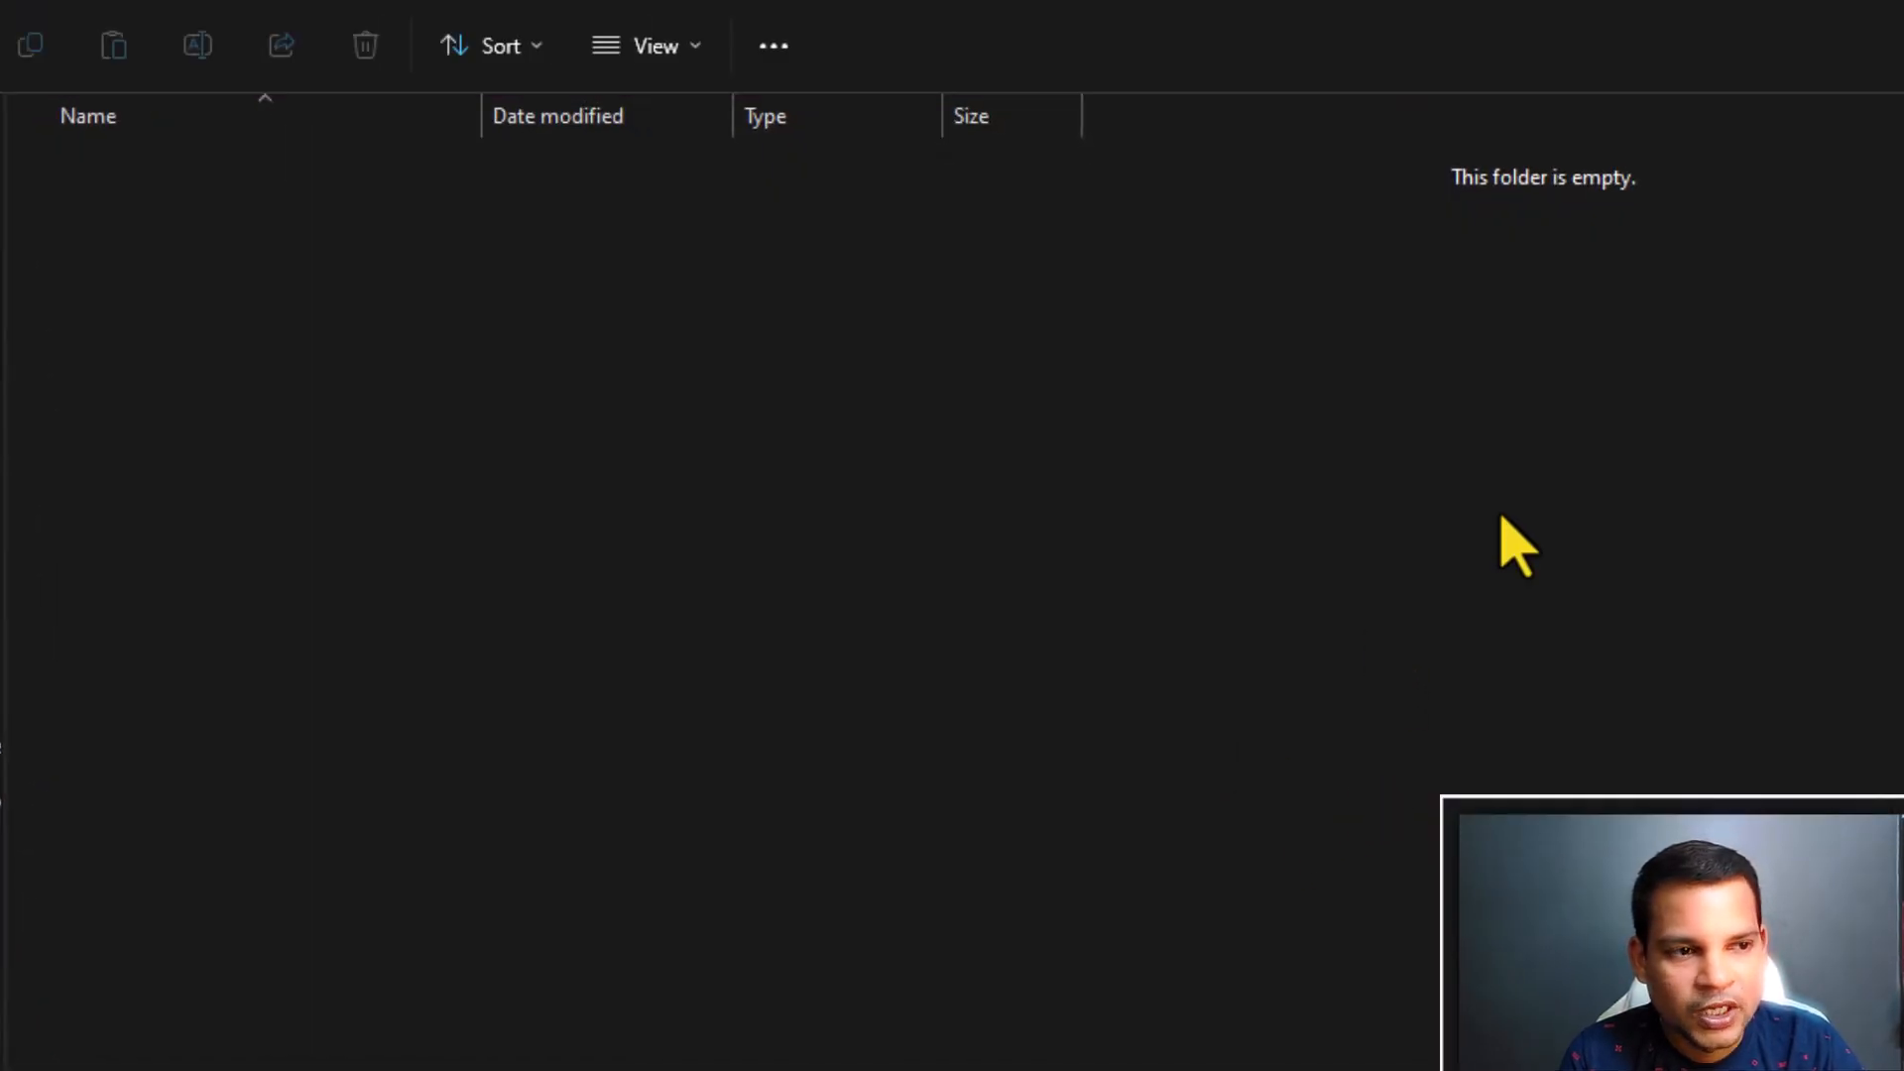
- Close the new drive's empty folder window and switch from Computer Management to This PC in File Explorer
left_click(1903, 0)
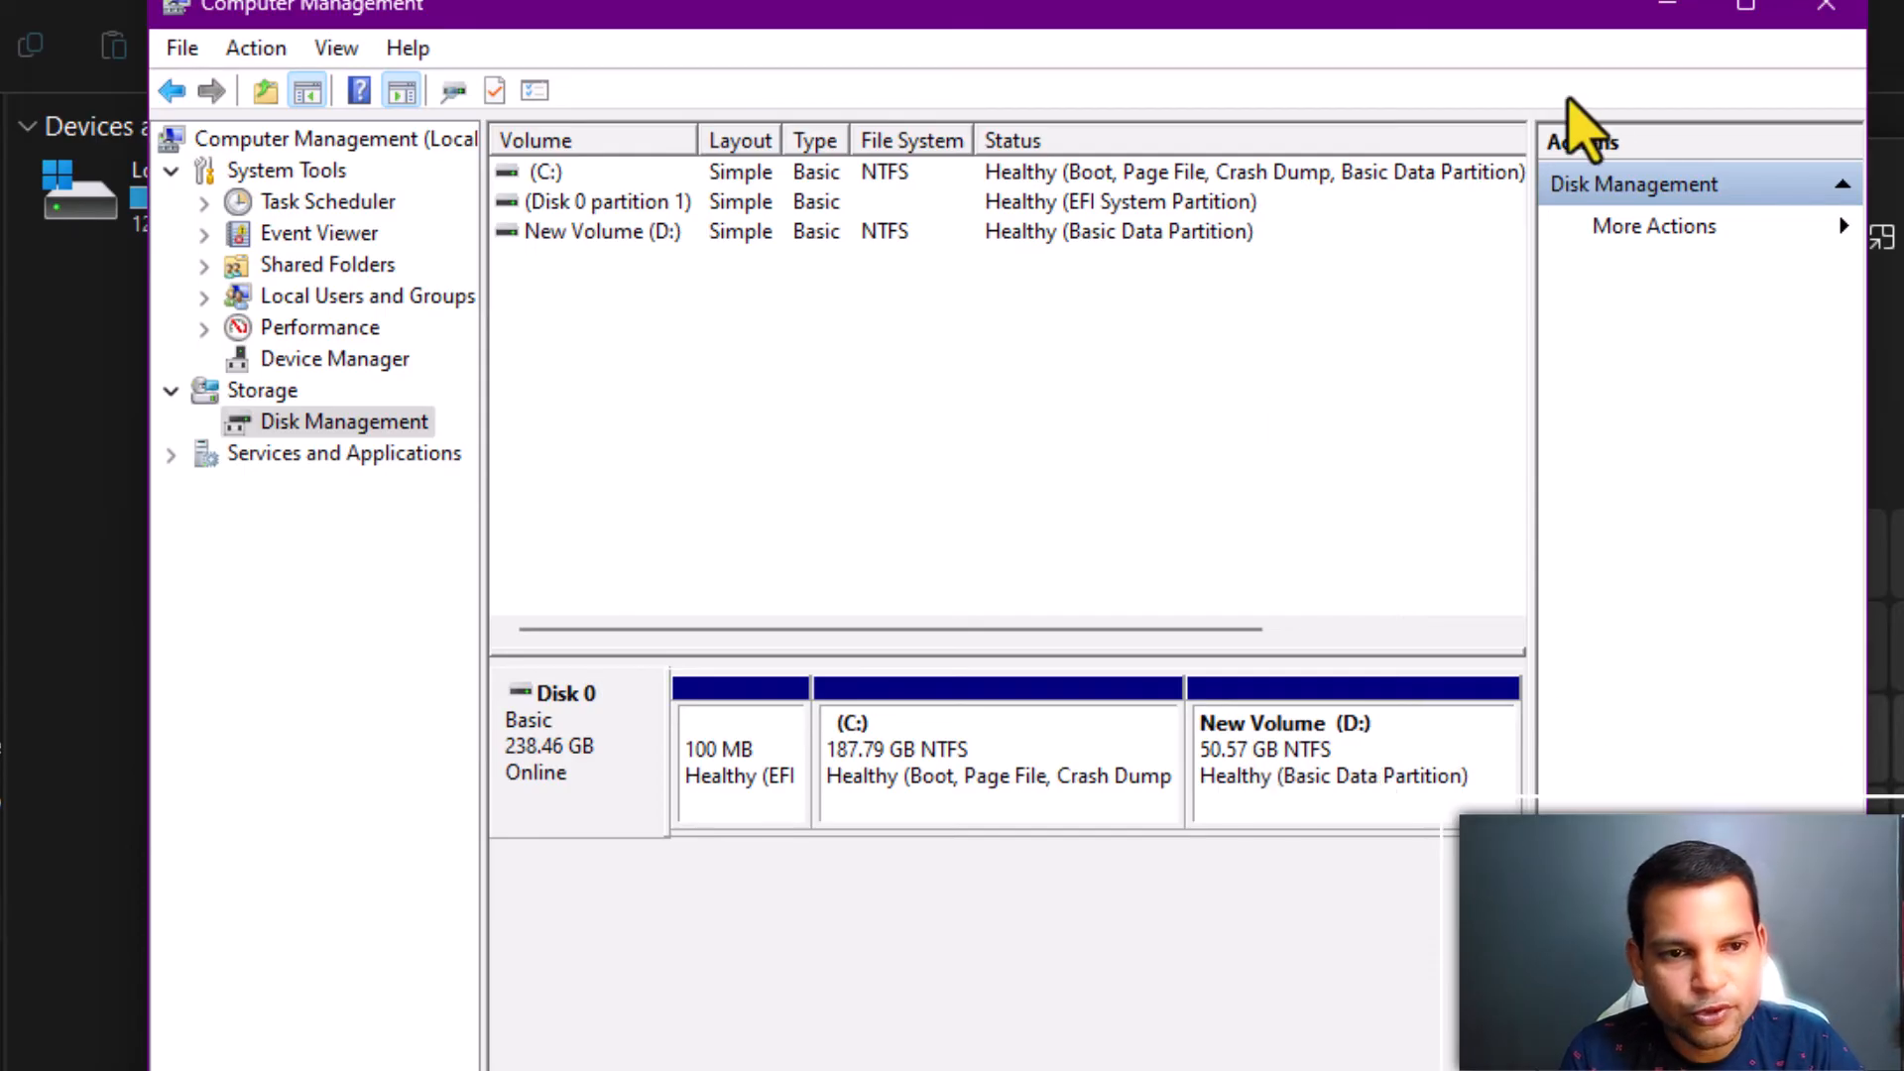
left_click(1667, 8)
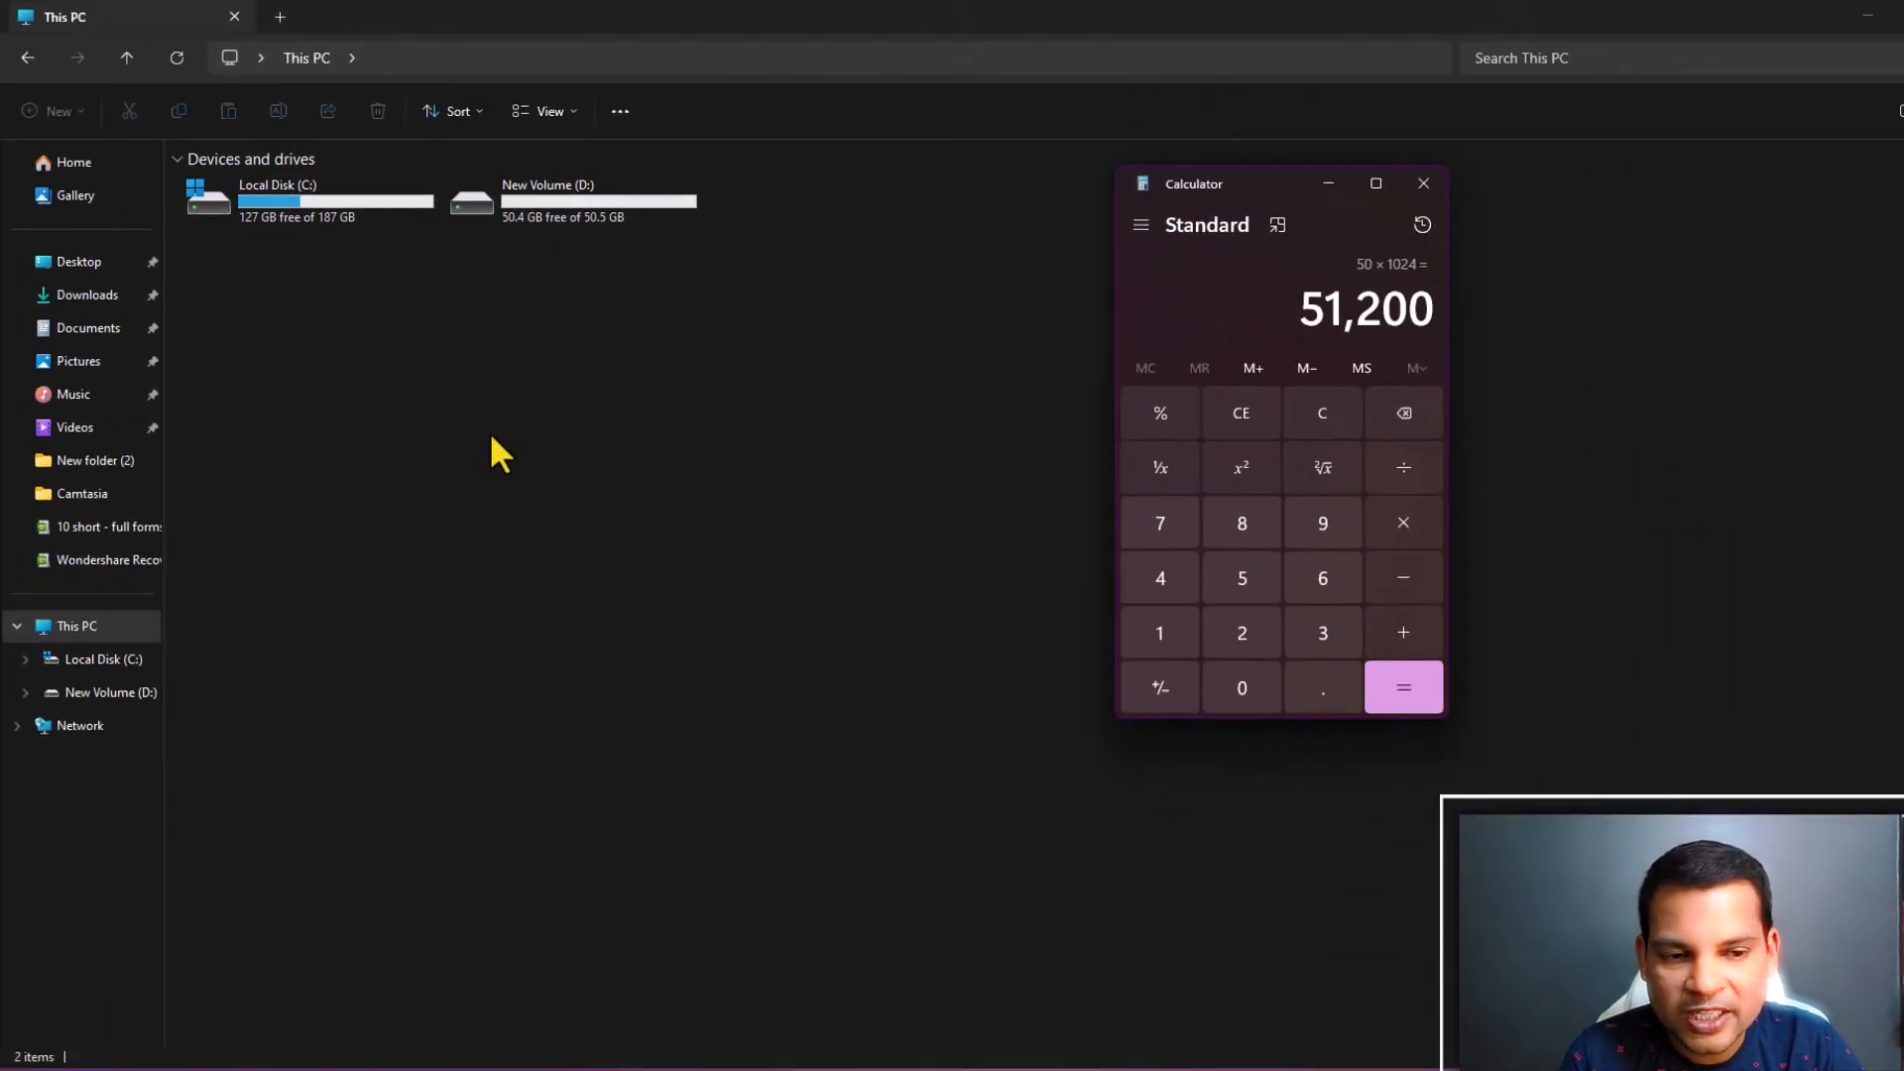
left_click(868, 310)
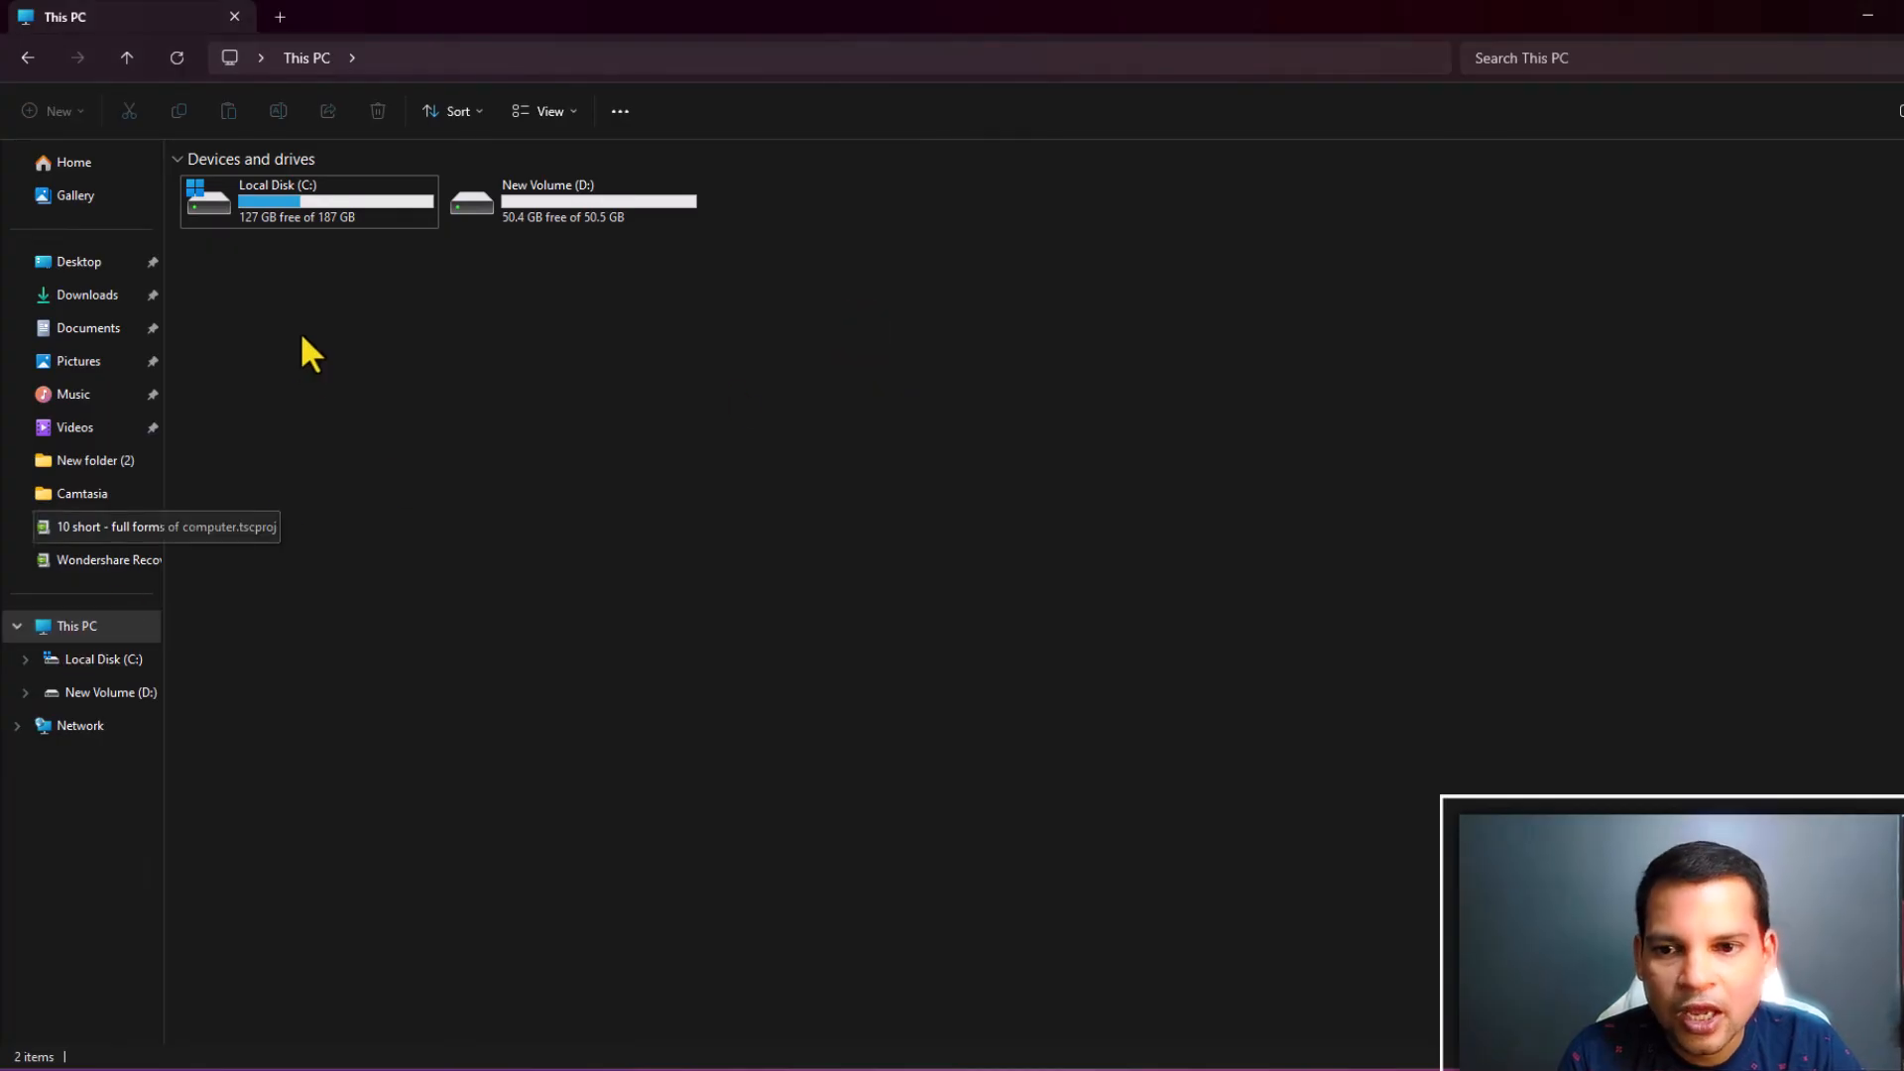
- Compare the free space and total size of Local Disk (C:) and New Volume (D:) in This PC
mouse_move(320, 232)
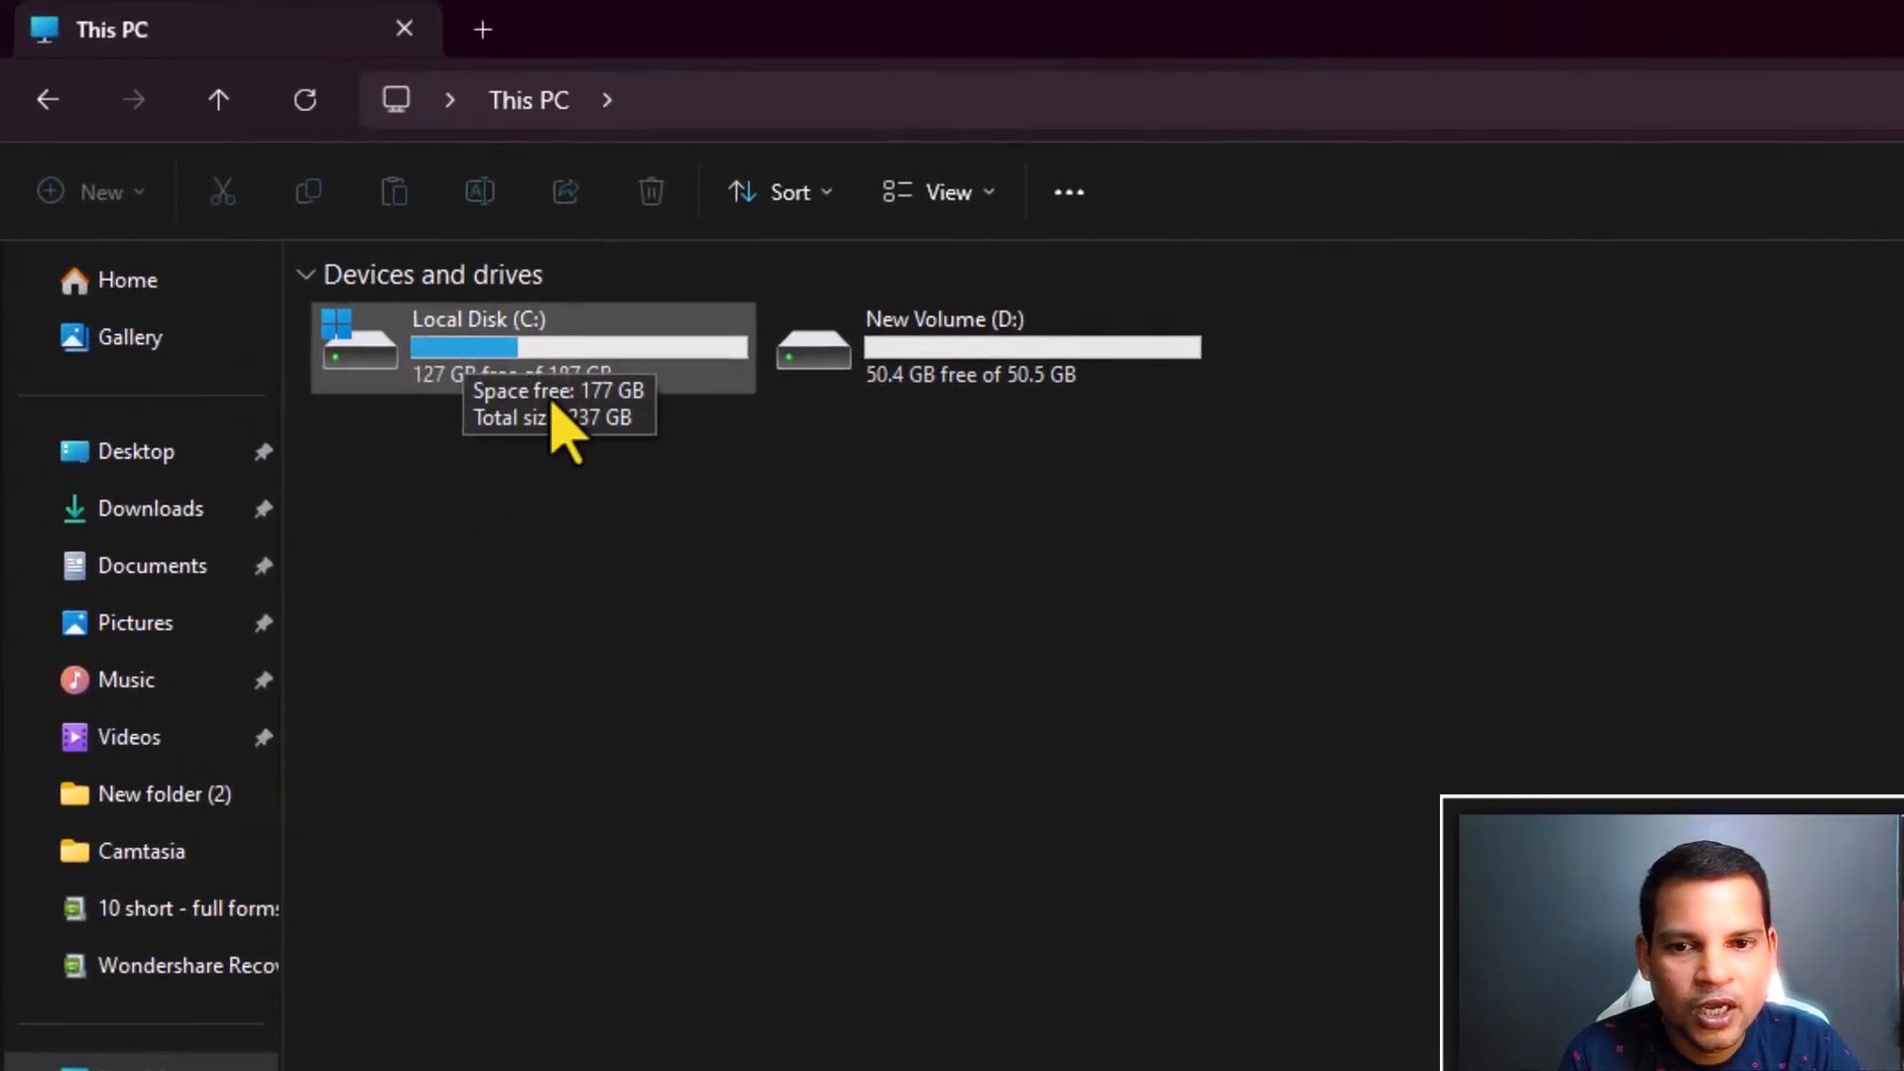
mouse_move(1085, 387)
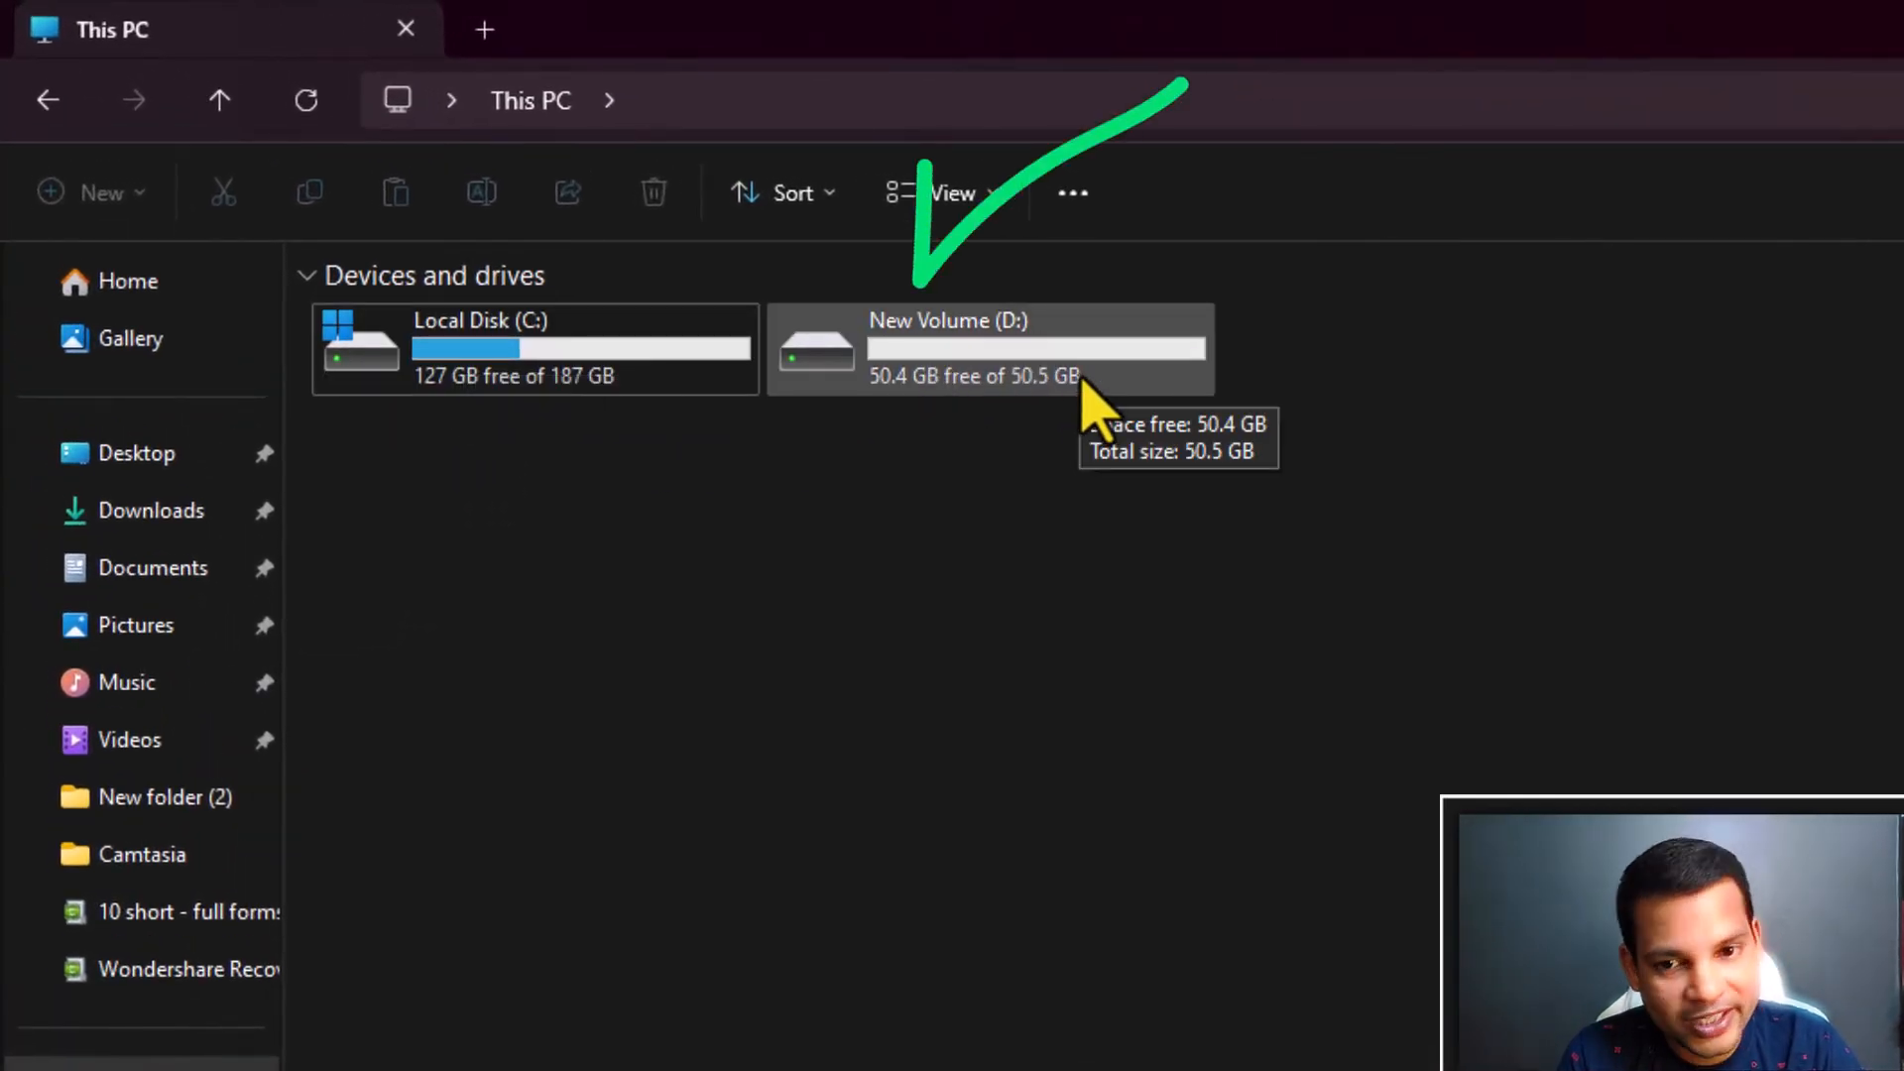
left_click(1158, 369)
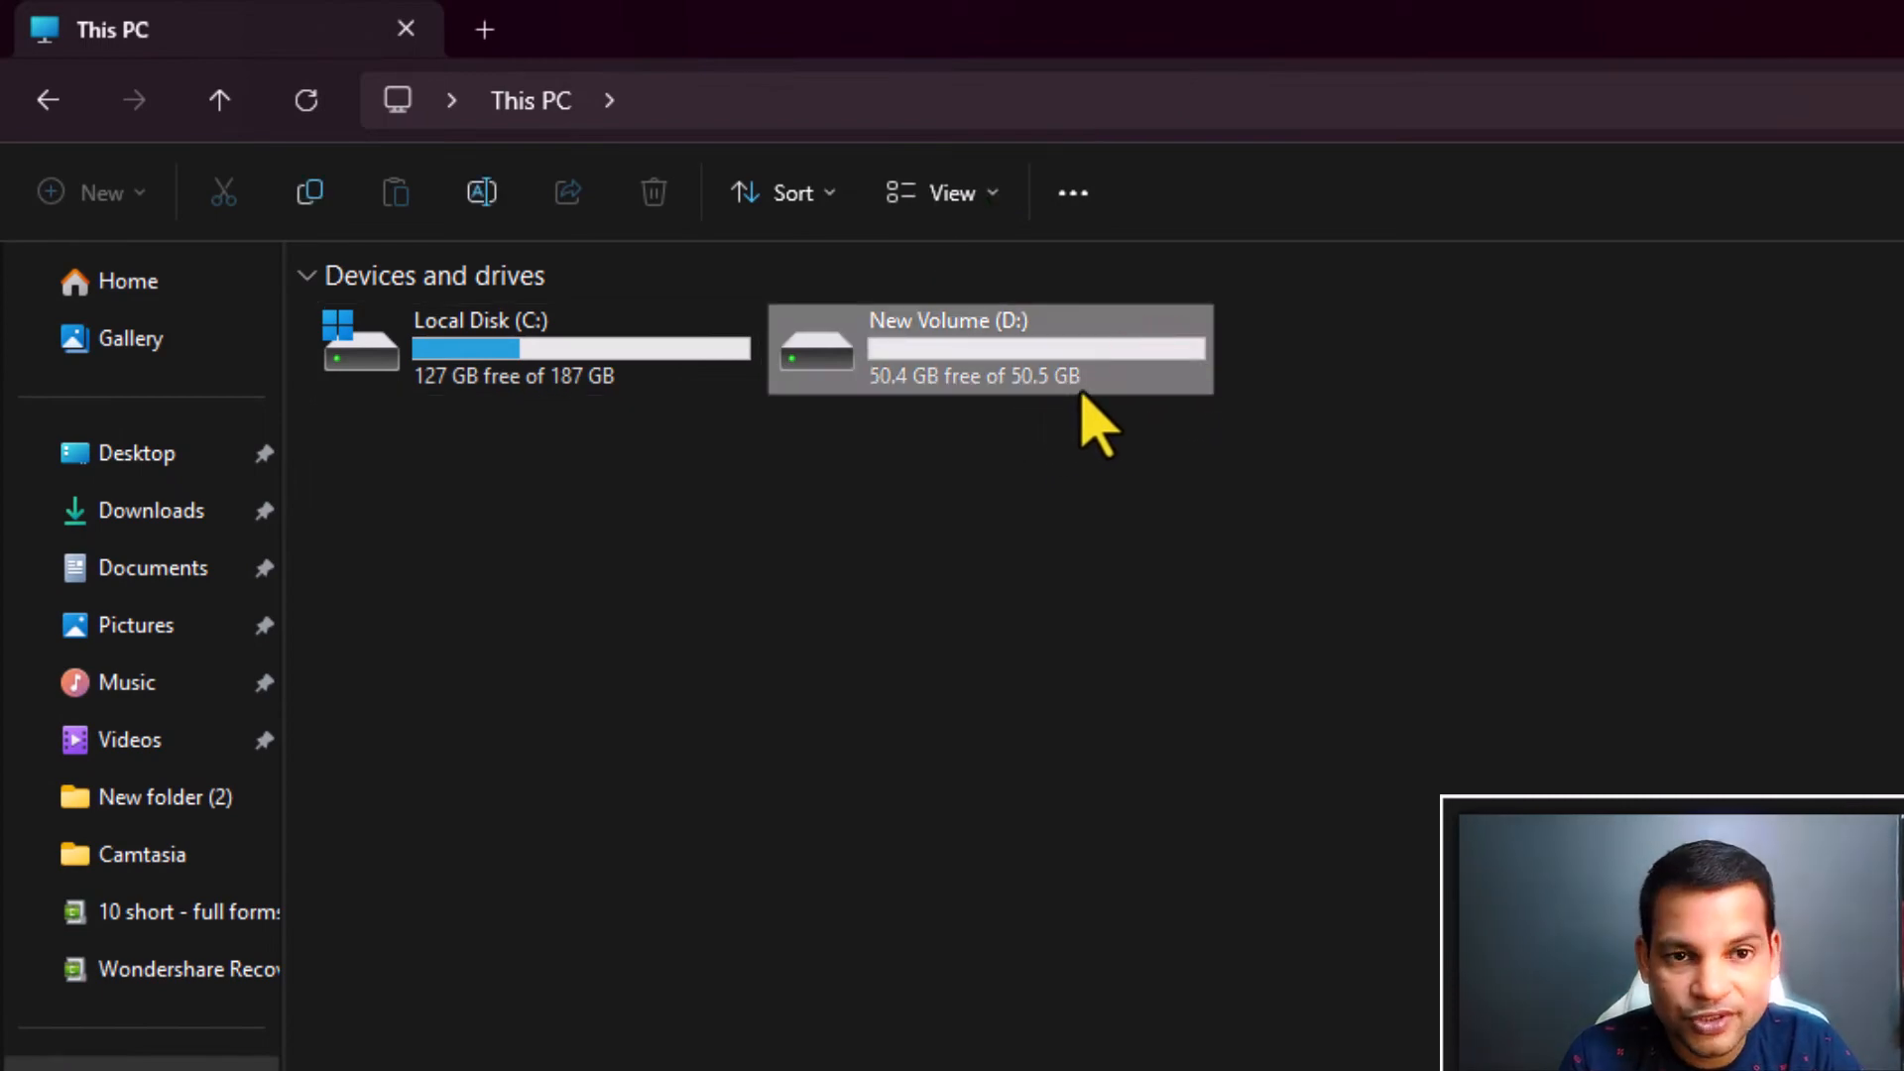
mouse_move(1118, 390)
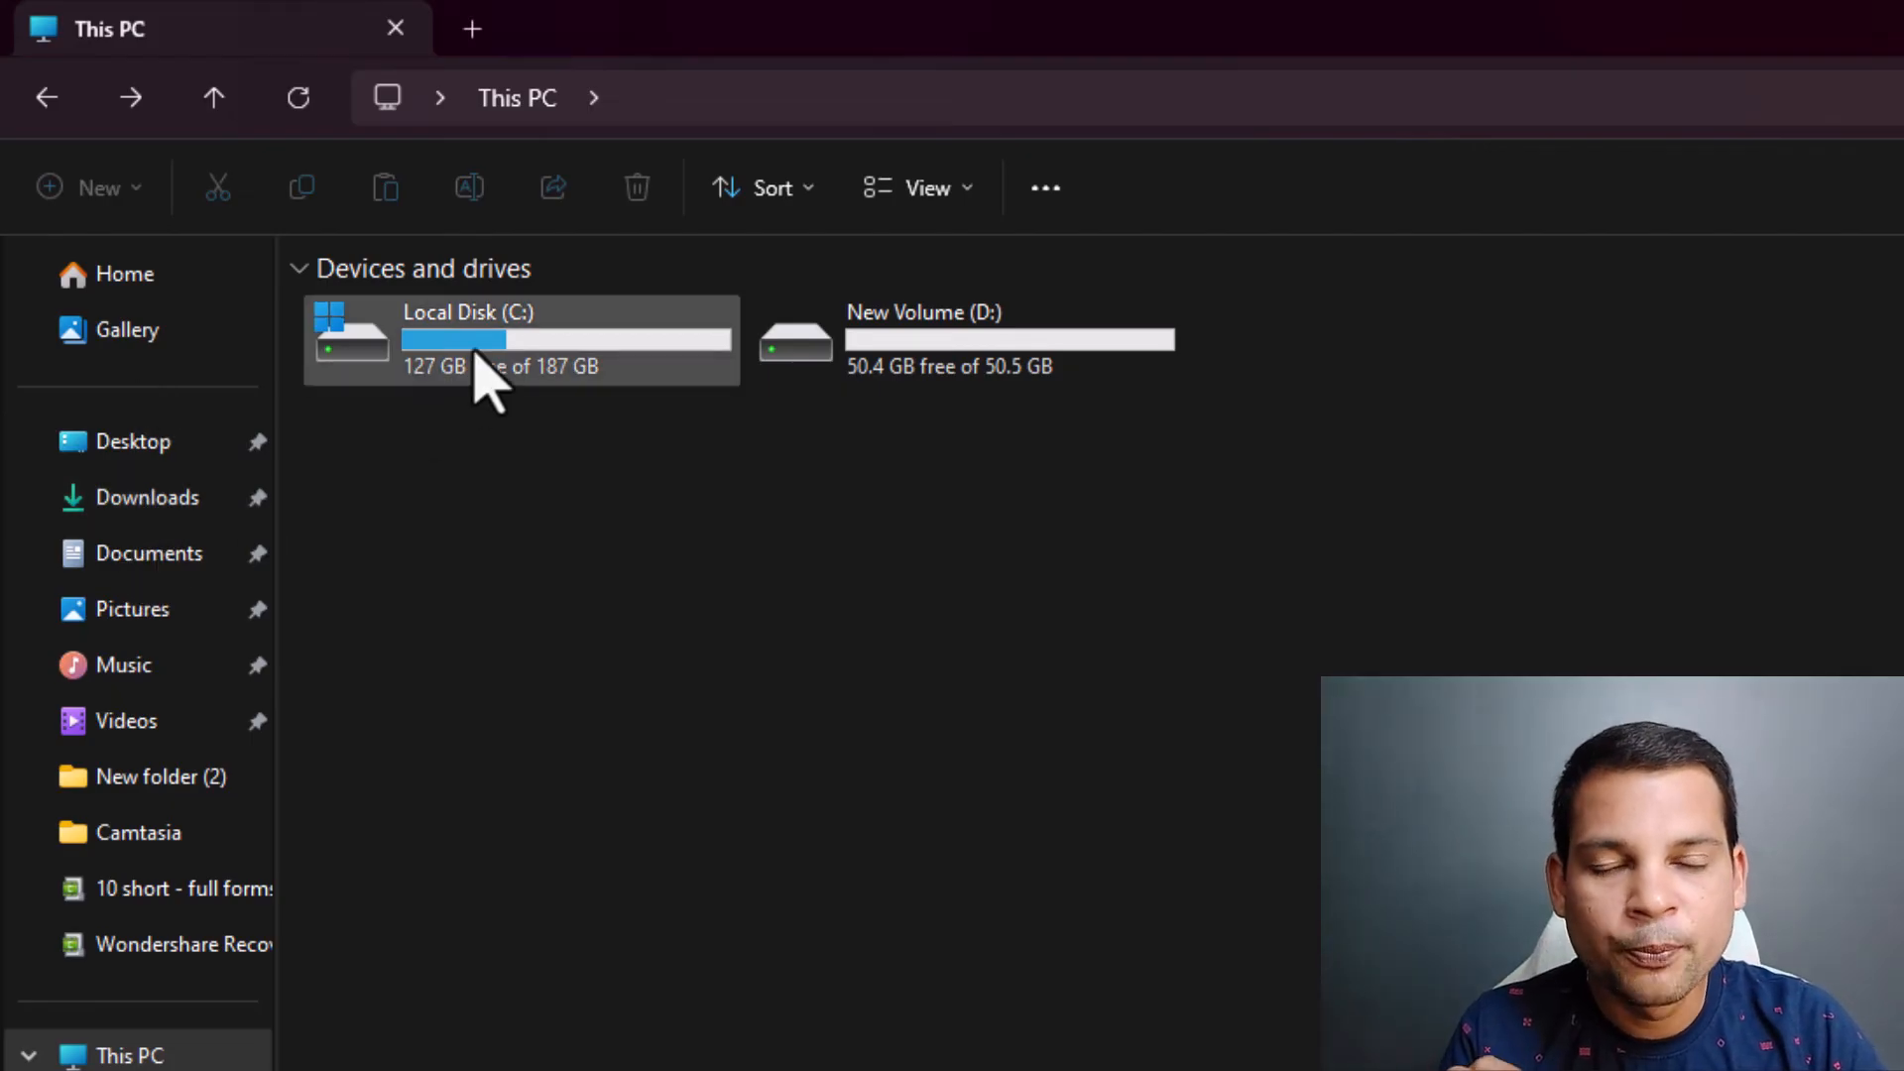
mouse_move(475, 352)
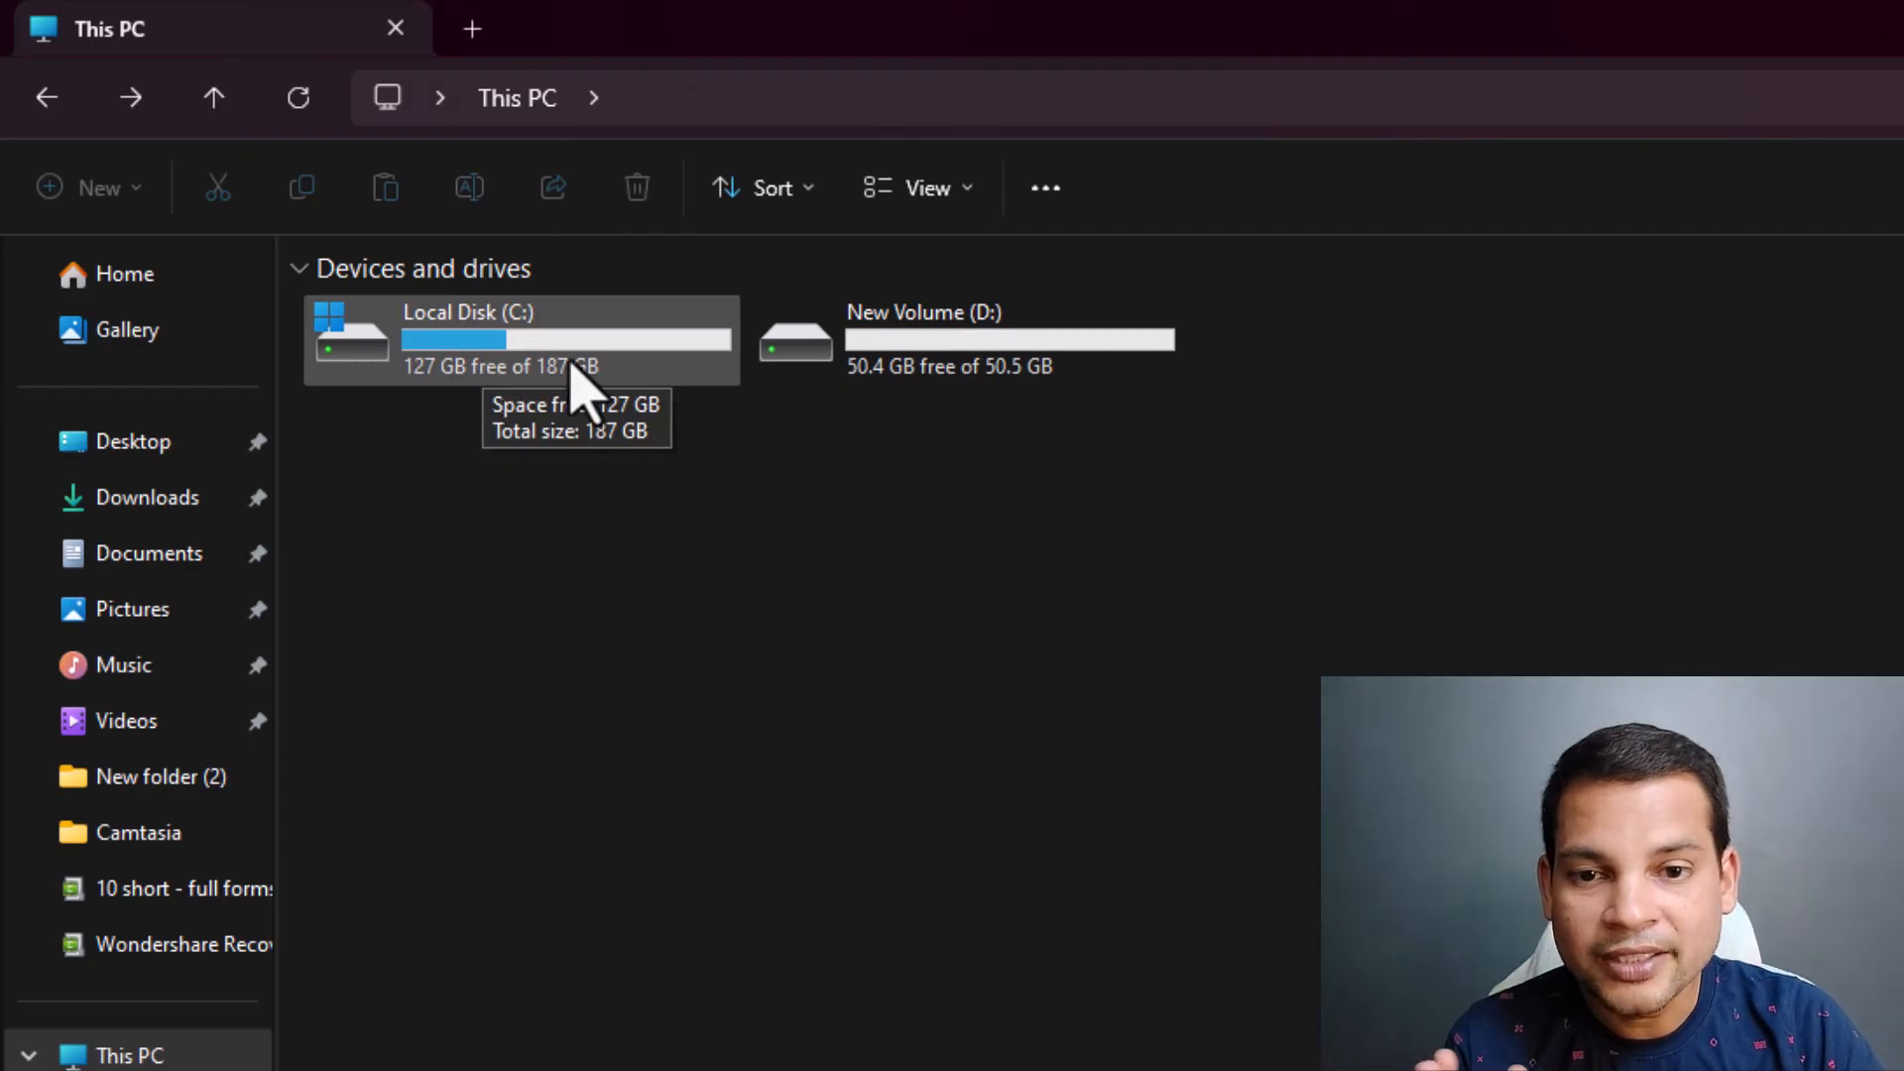
mouse_move(570, 361)
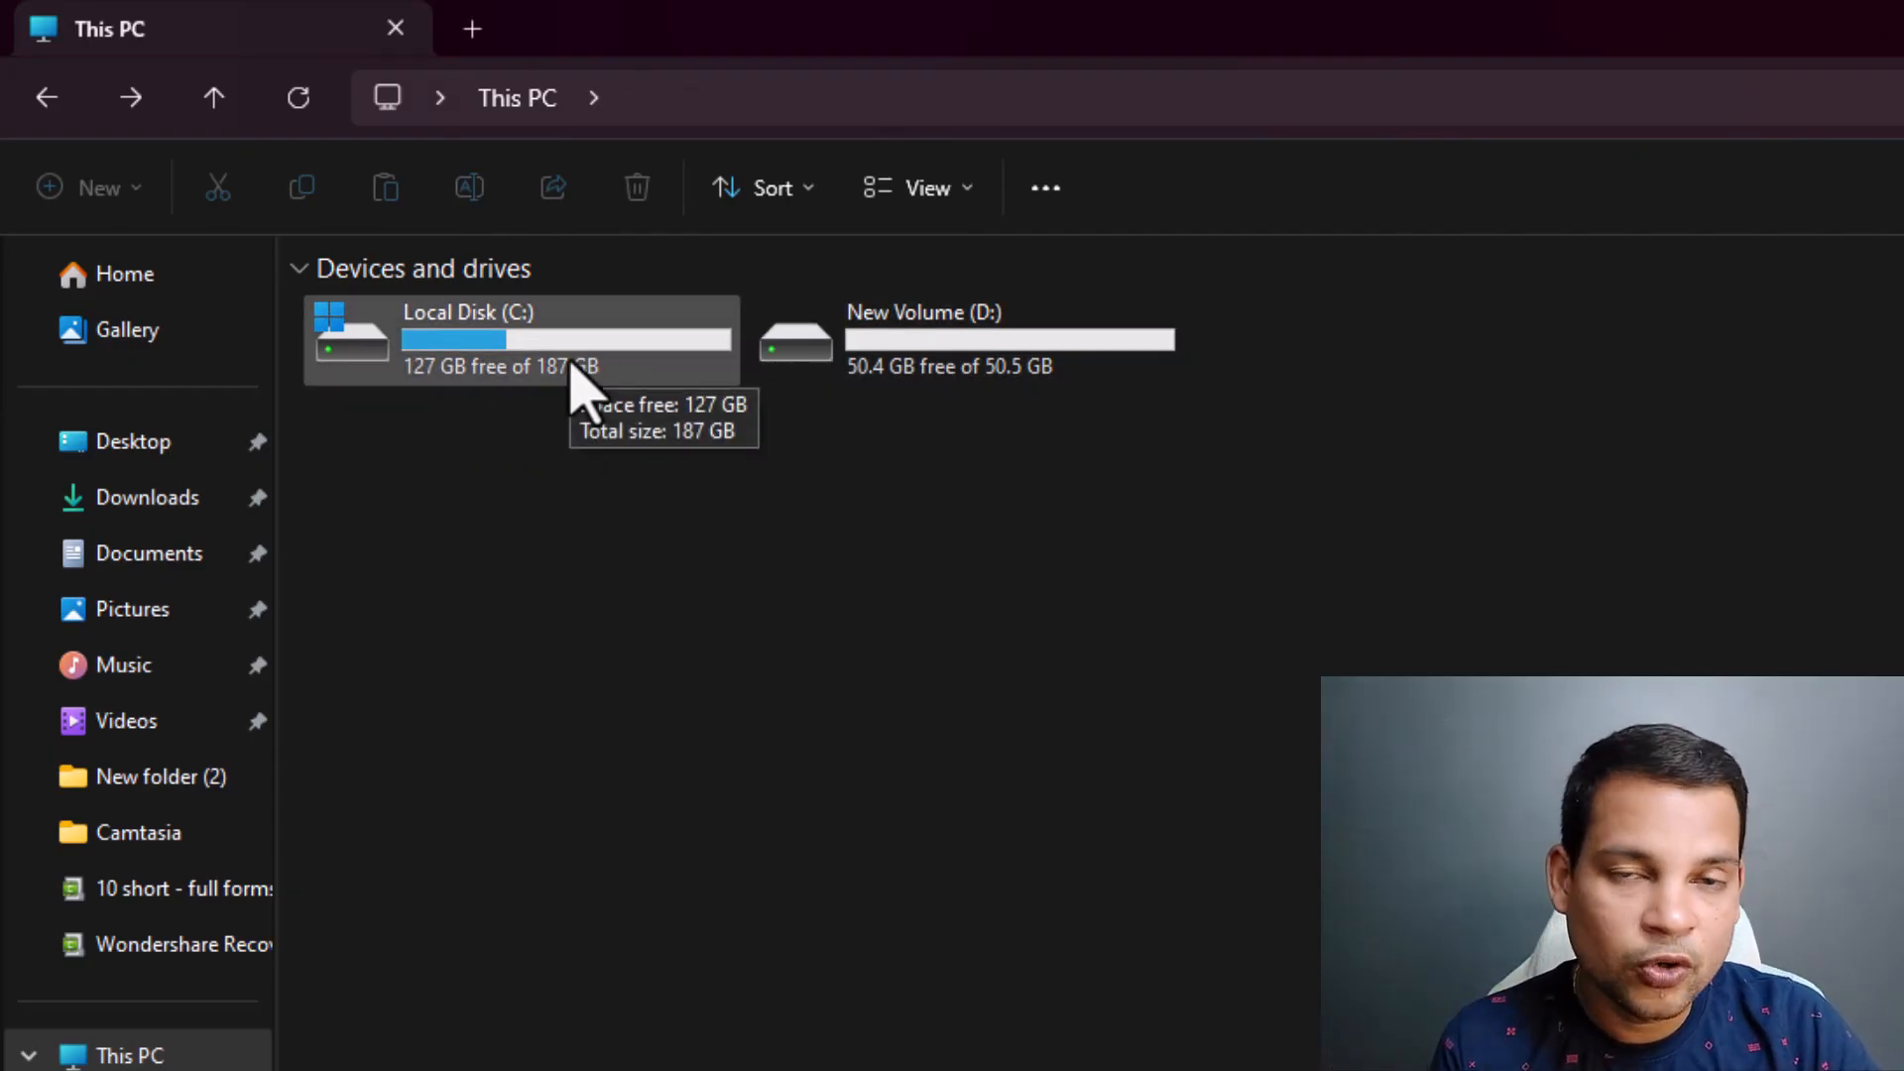
left_click(954, 365)
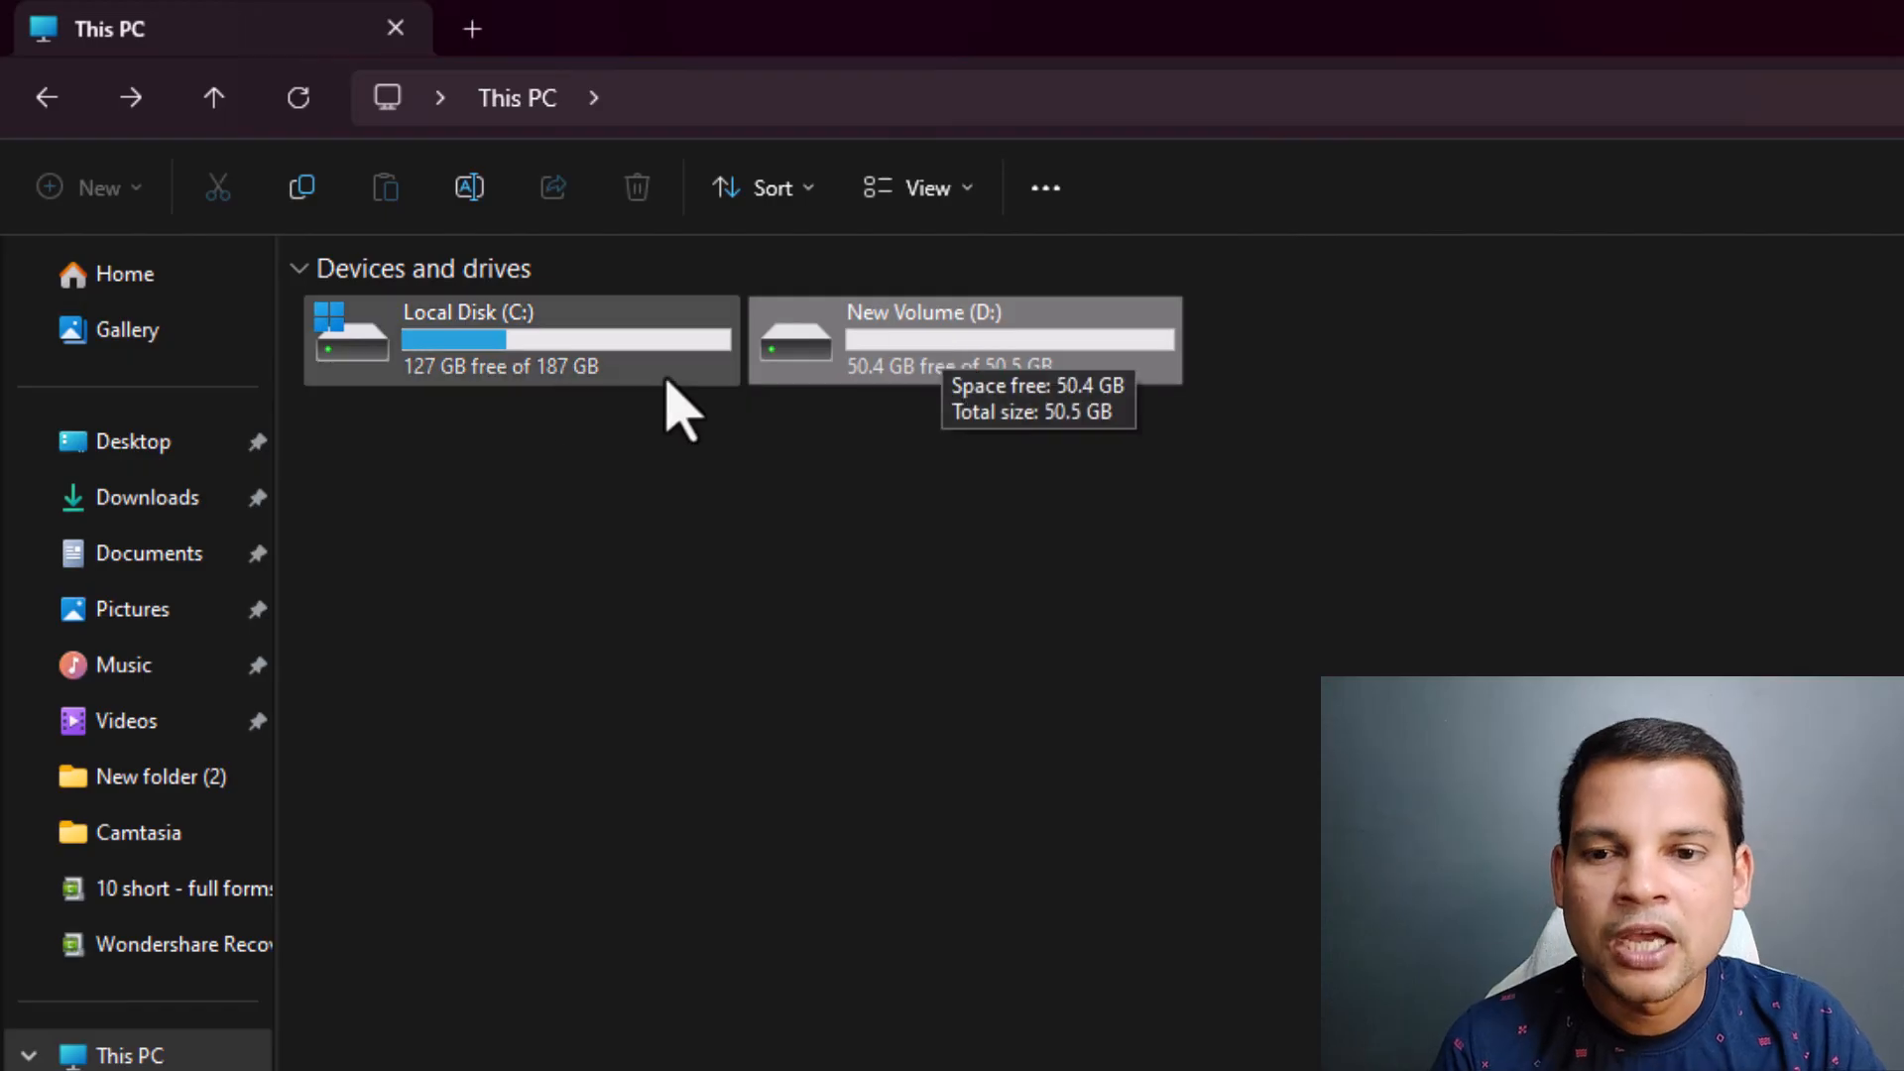
mouse_move(495, 388)
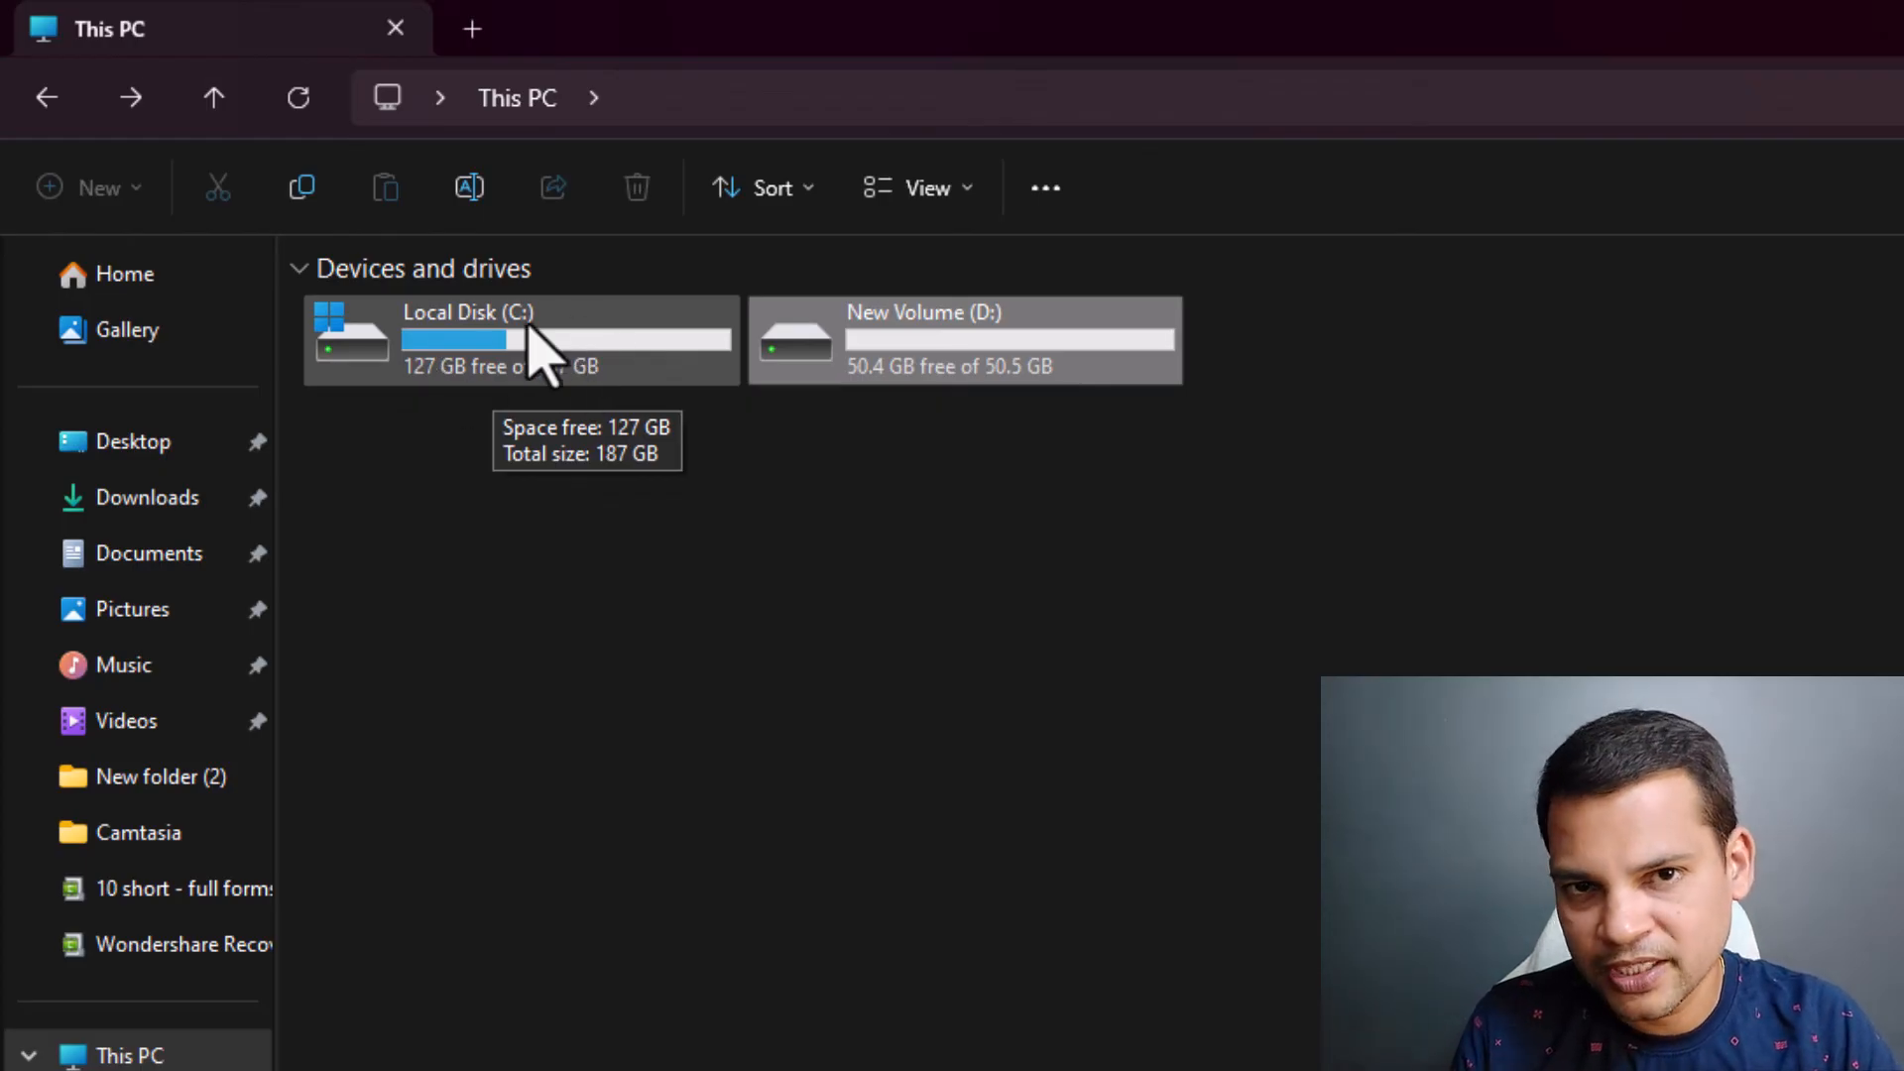
mouse_move(896, 357)
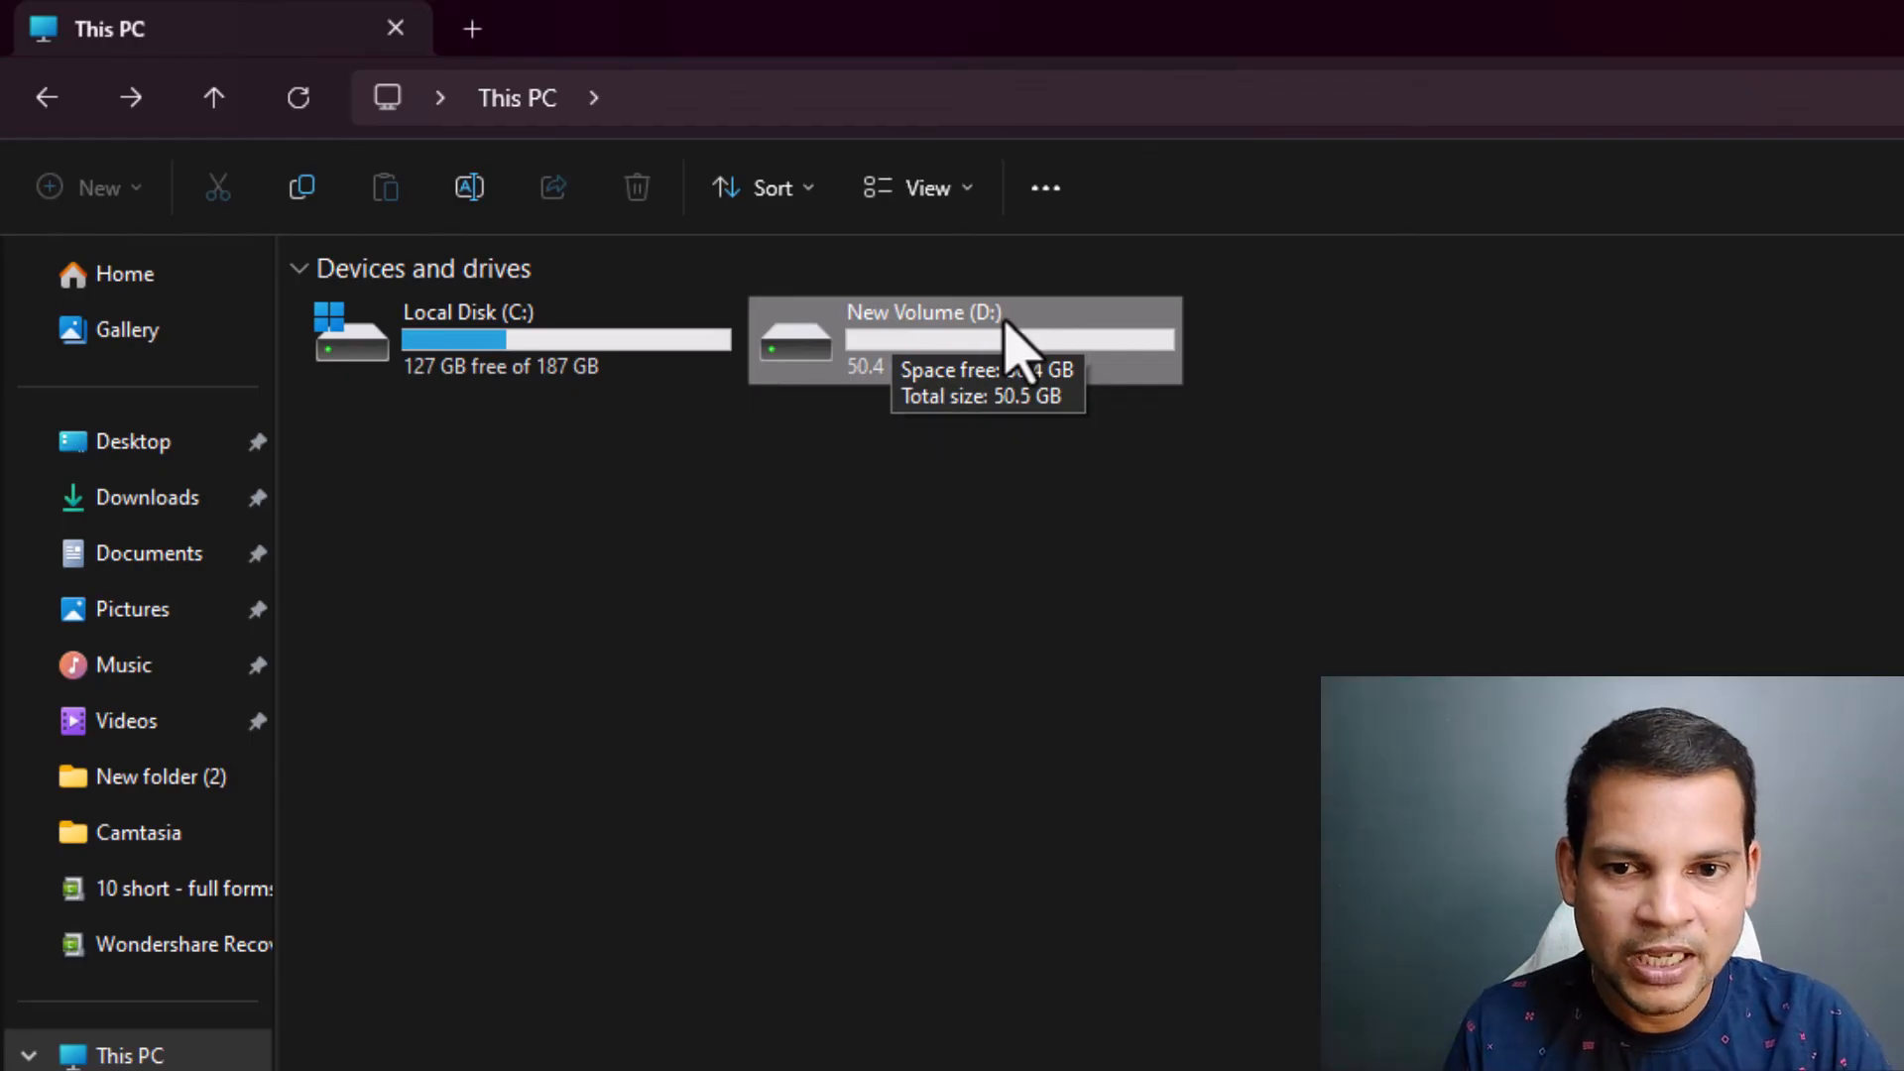
mouse_move(718, 381)
mouse_move(766, 359)
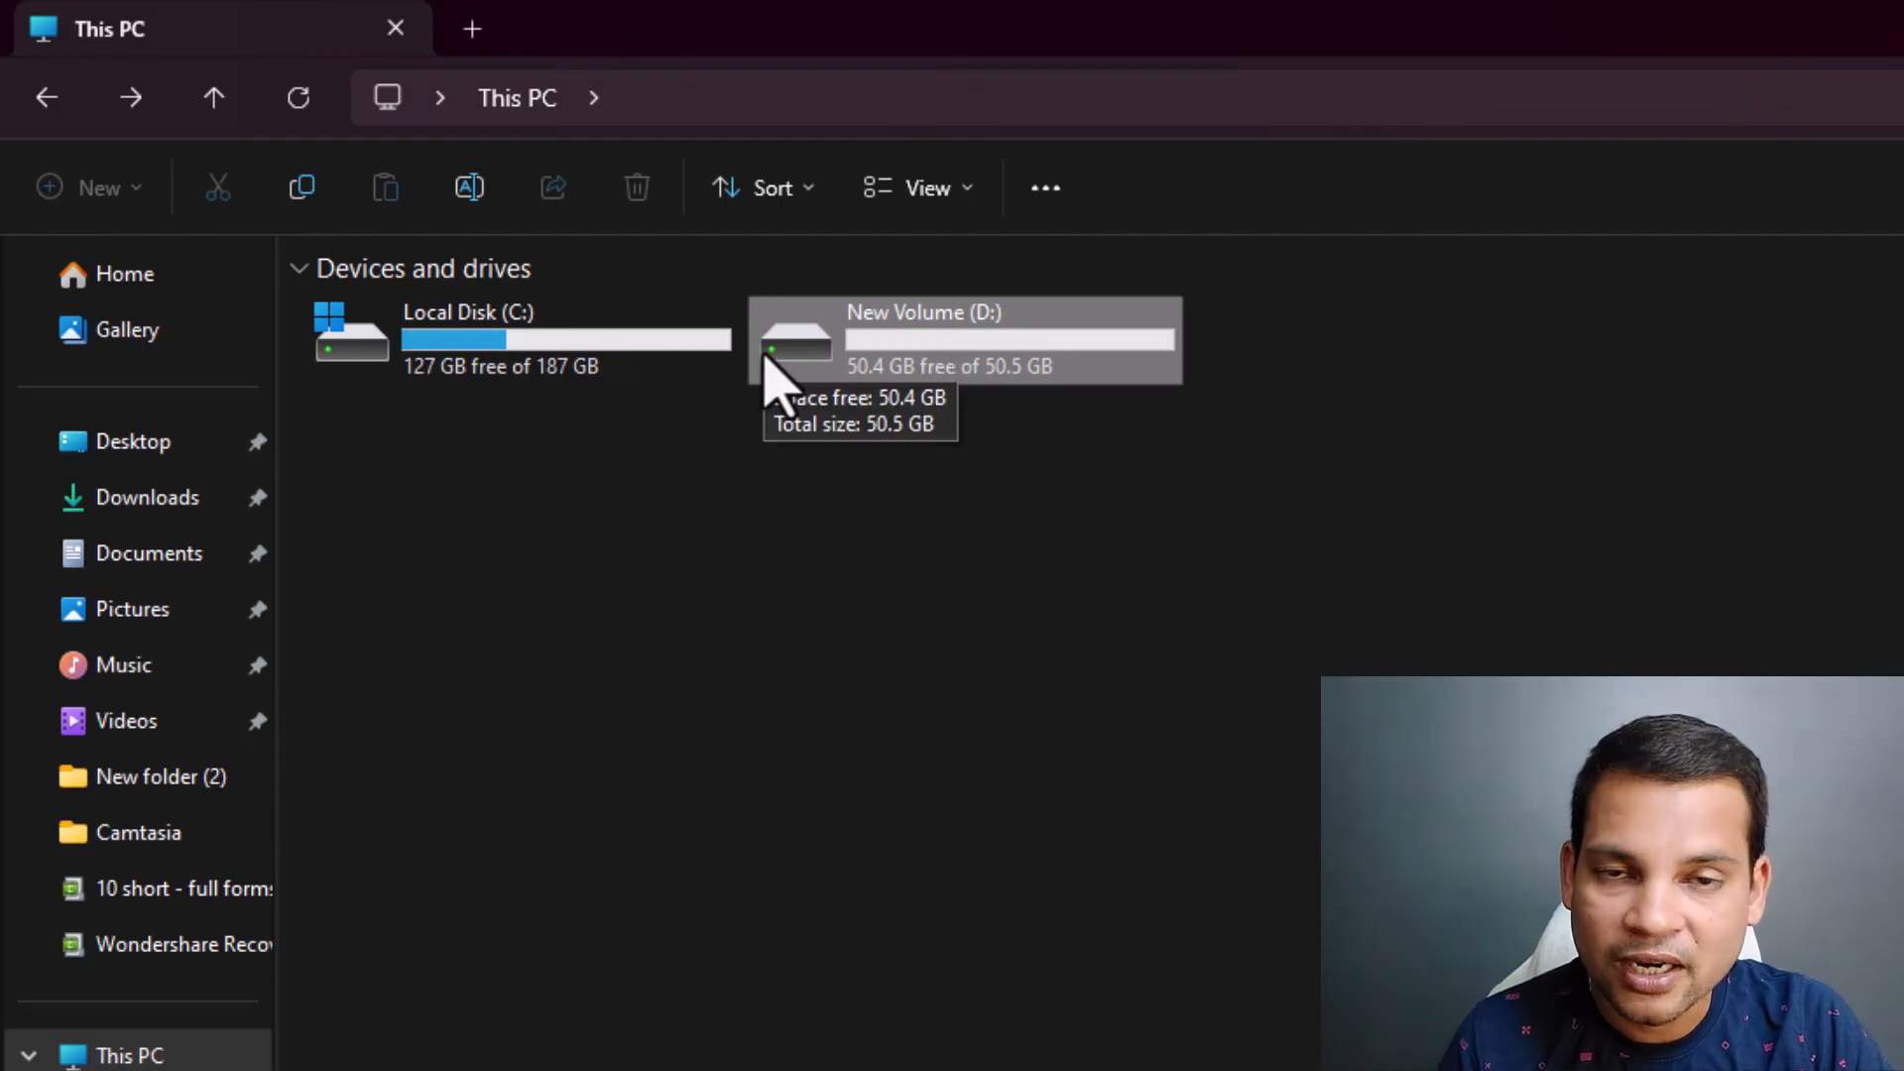